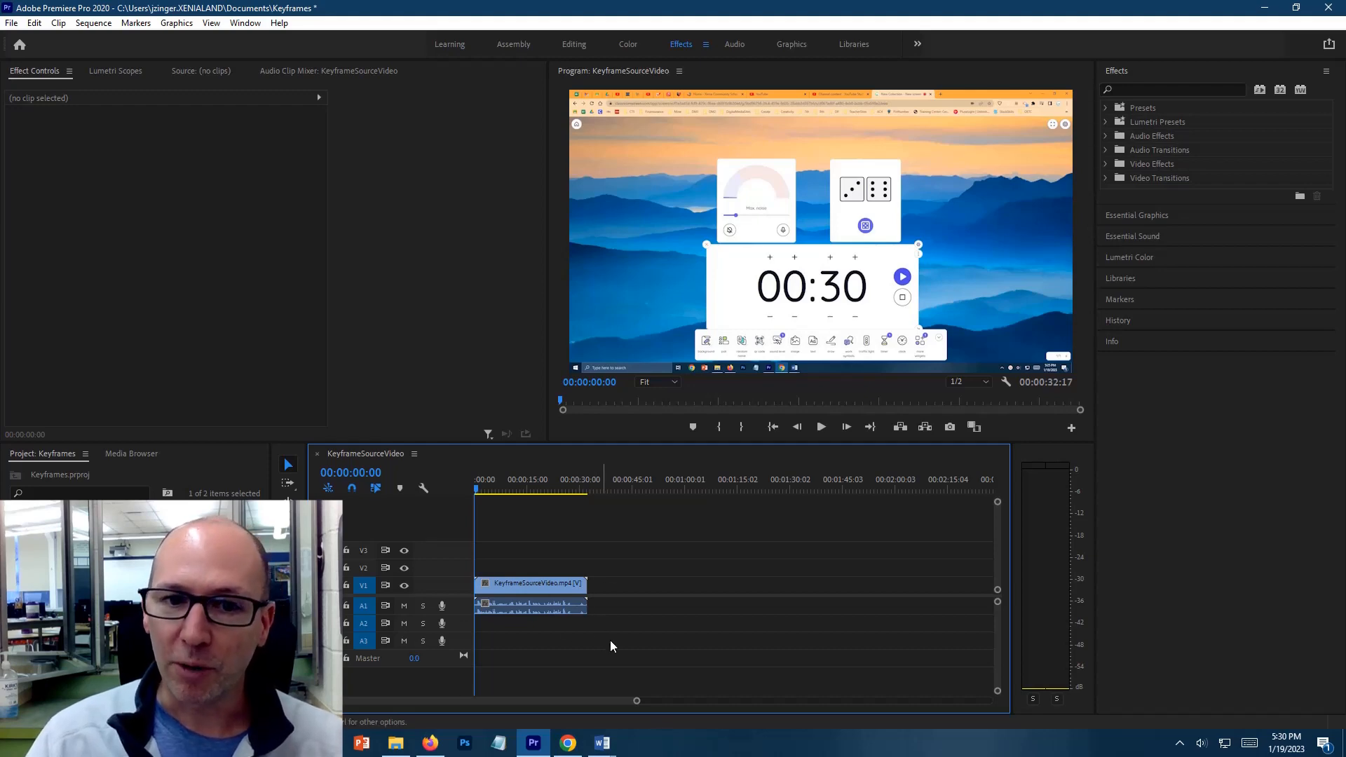
Select the KeyframeSourceVideo.mp4 clip in the sequence and switch to the Editing workspace
{"action": "left_click_drag", "start_coordinate": [637, 703], "coordinate": [554, 707]}
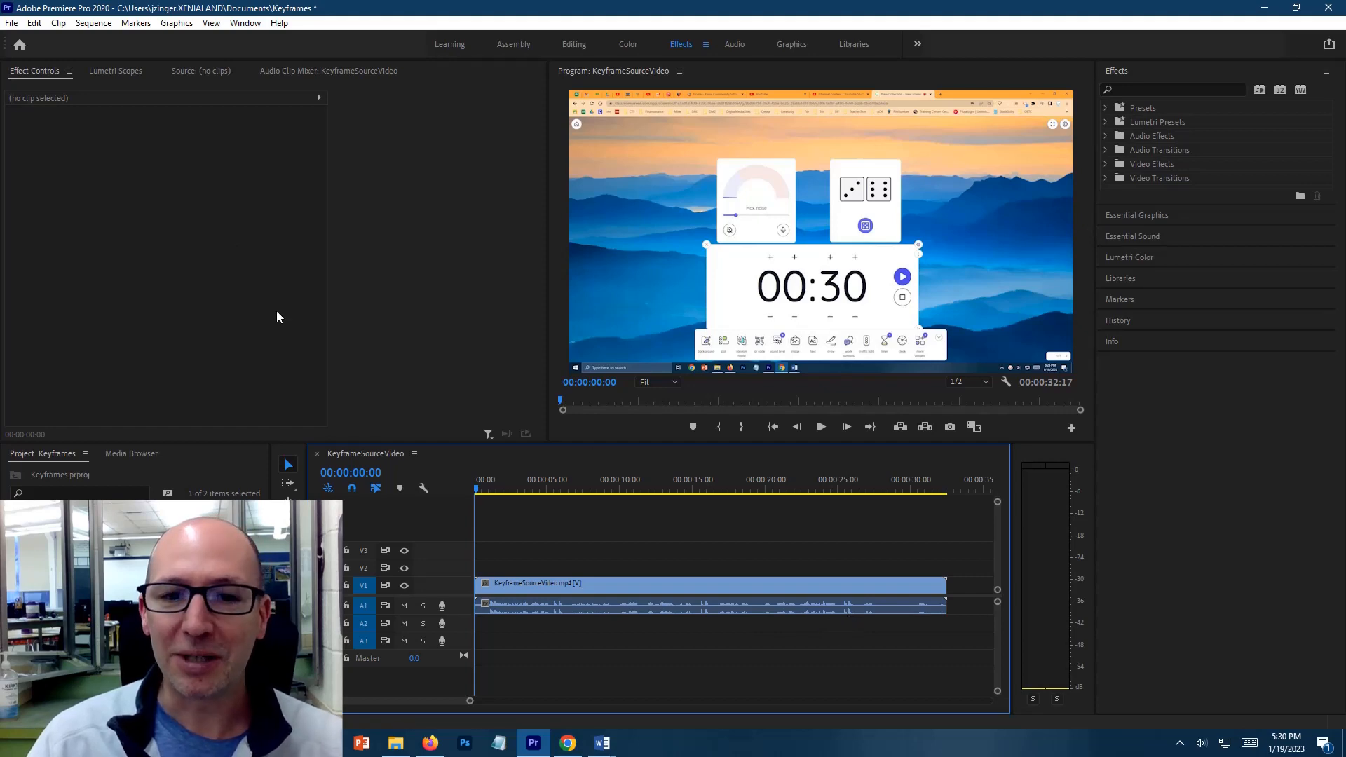
{"action": "left_click", "coordinate": [609, 588]}
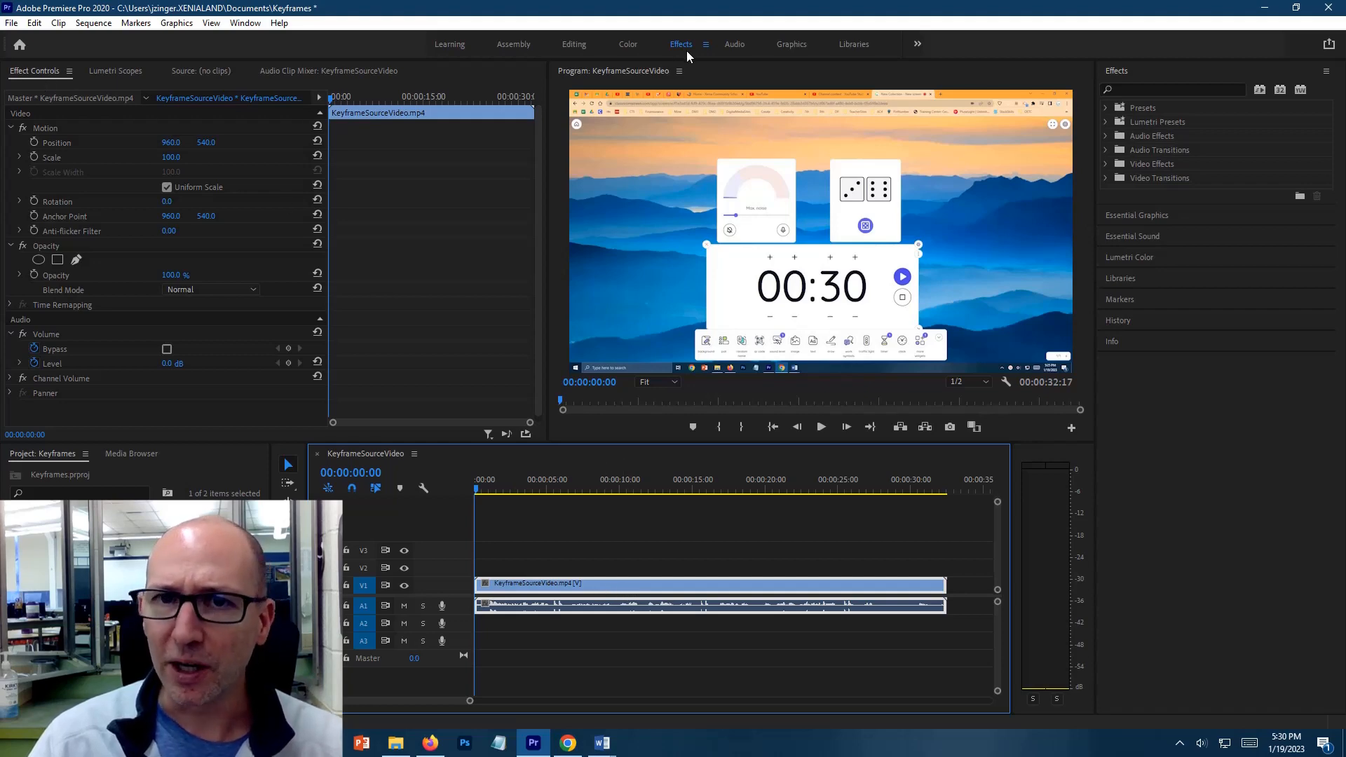
{"action": "left_click", "coordinate": [574, 44]}
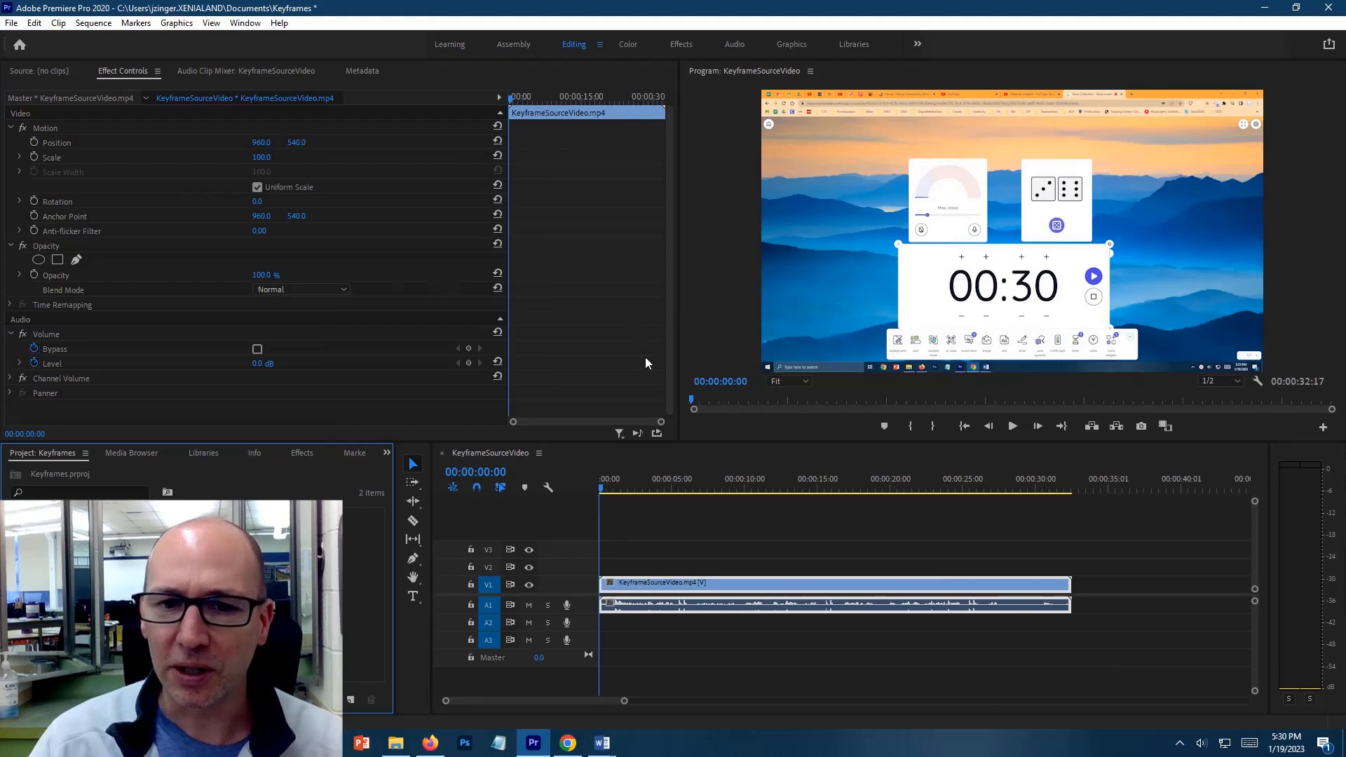
Add an audio volume Level keyframe to the clip at 00:00:05:14
{"action": "left_click_drag", "start_coordinate": [600, 486], "coordinate": [680, 489]}
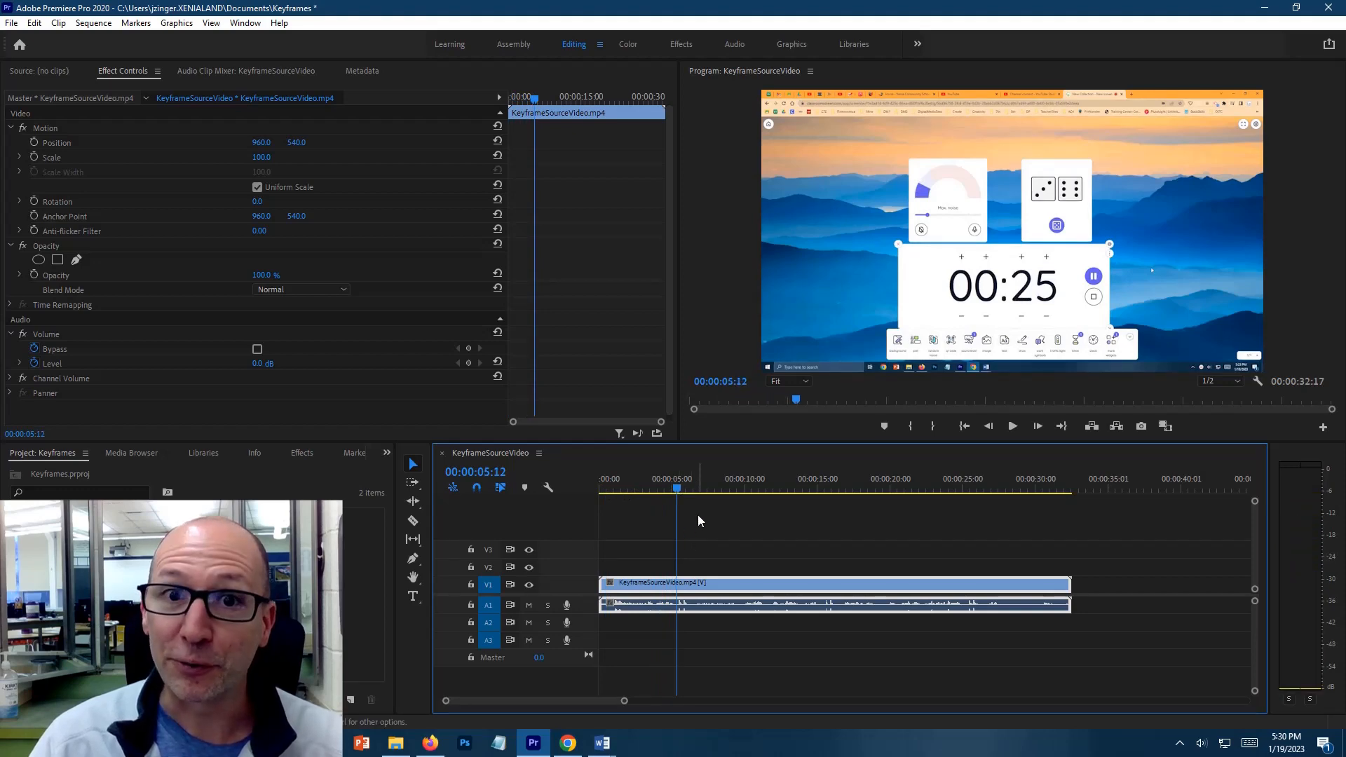
{"action": "left_click", "coordinate": [12, 338]}
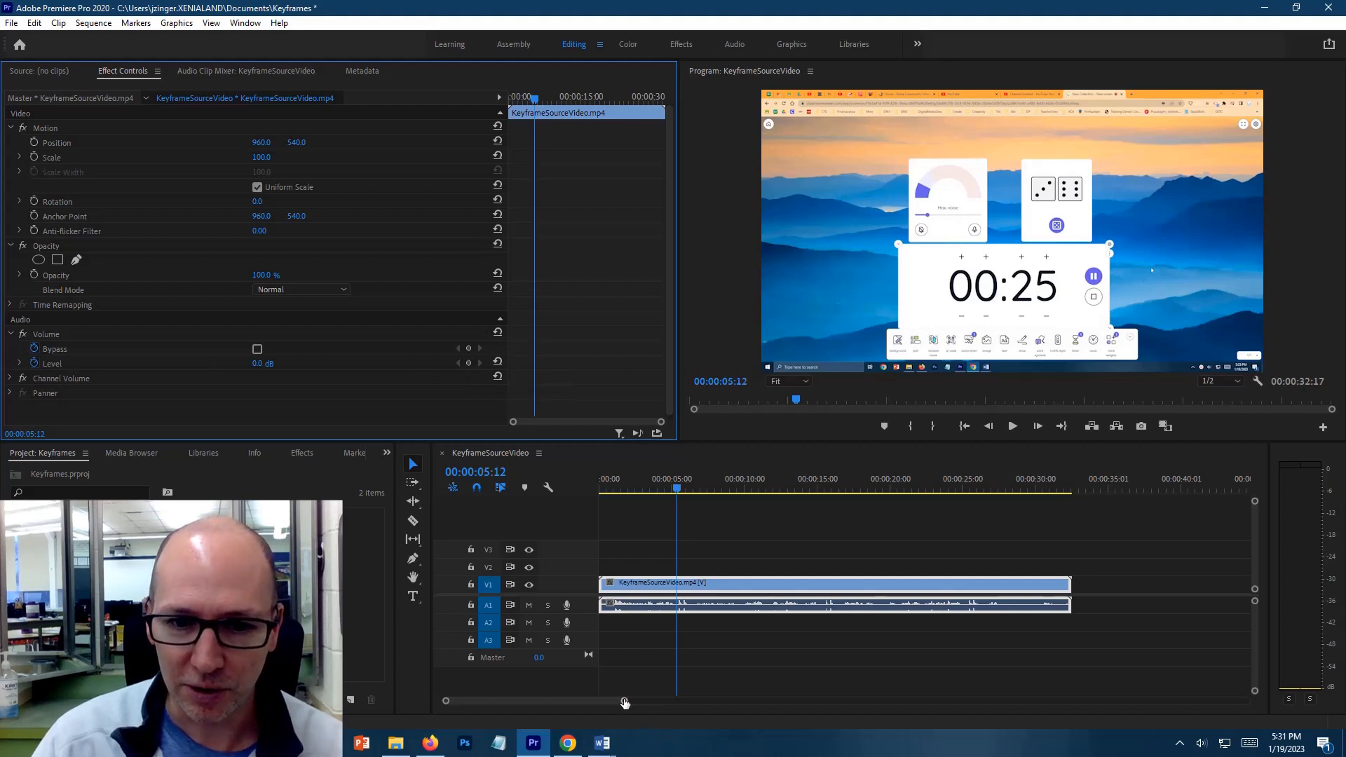
{"action": "left_click_drag", "start_coordinate": [624, 701], "coordinate": [579, 714]}
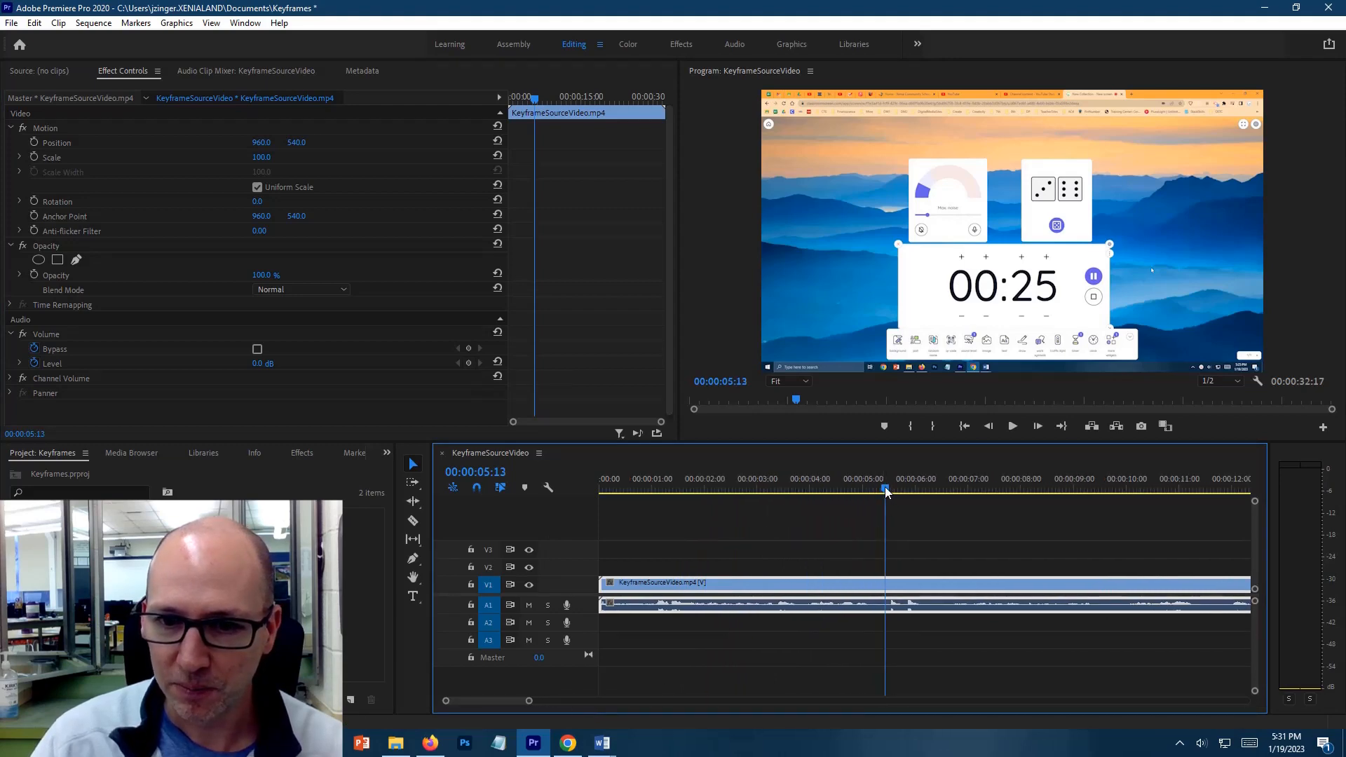
{"action": "left_click_drag", "start_coordinate": [885, 487], "coordinate": [888, 488]}
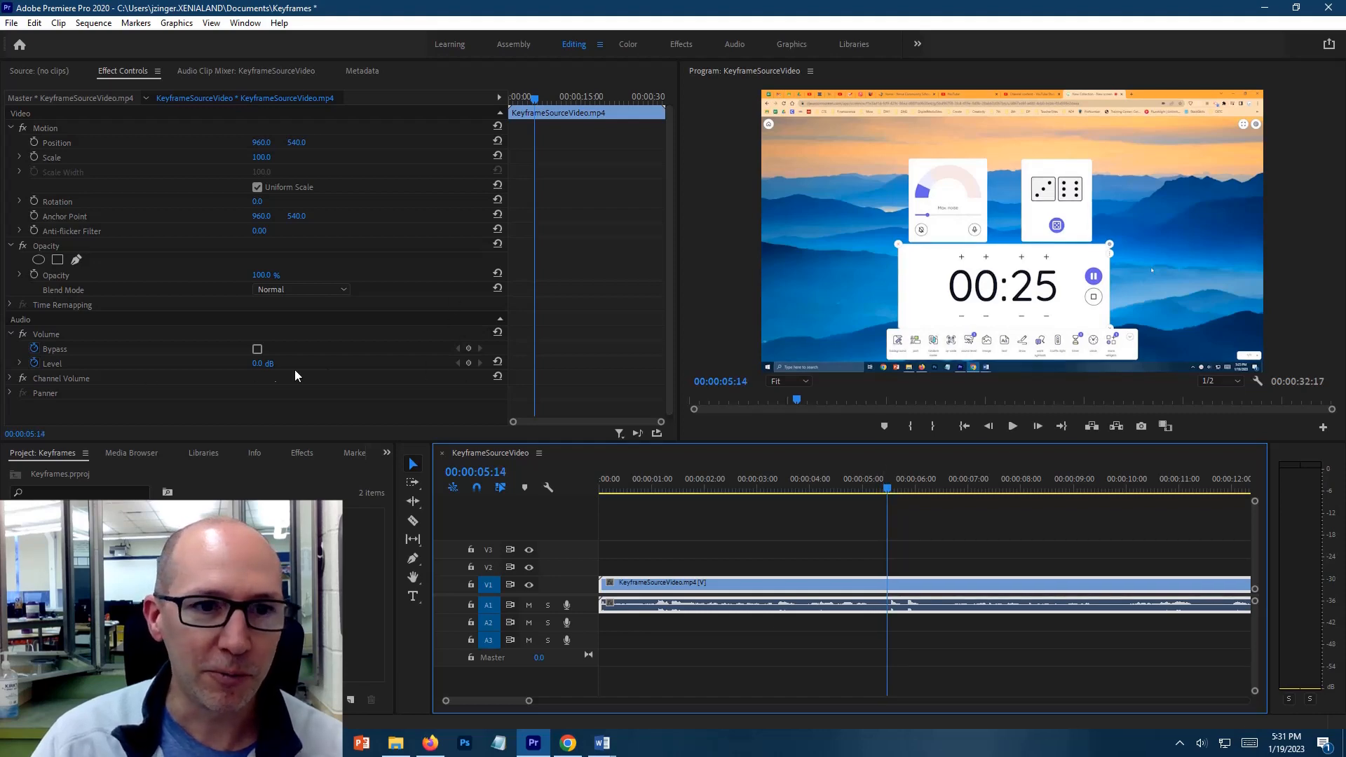
{"action": "left_click", "coordinate": [468, 363]}
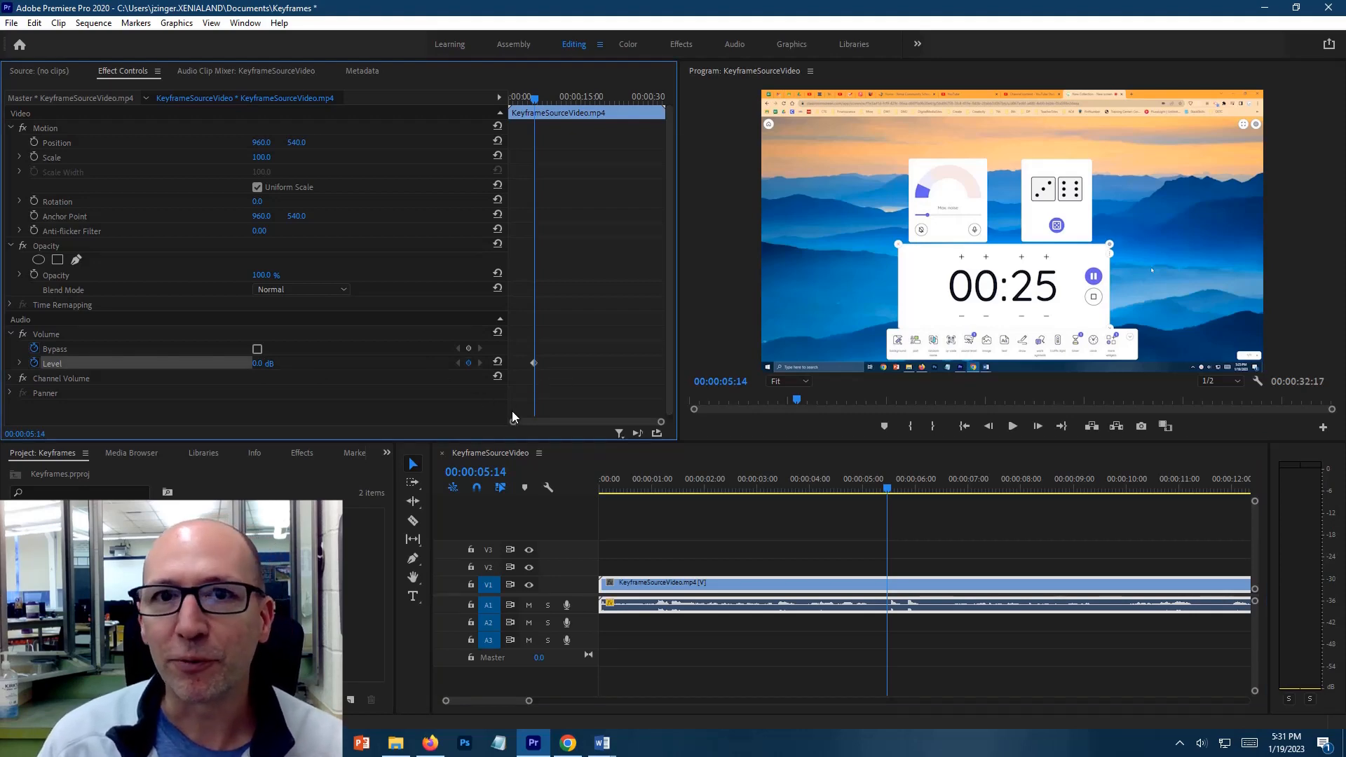
{"action": "key", "text": "Right"}
{"action": "key", "text": "Right"}
{"action": "key", "text": "Right"}
{"action": "key", "text": "Right"}
{"action": "key", "text": "Right"}
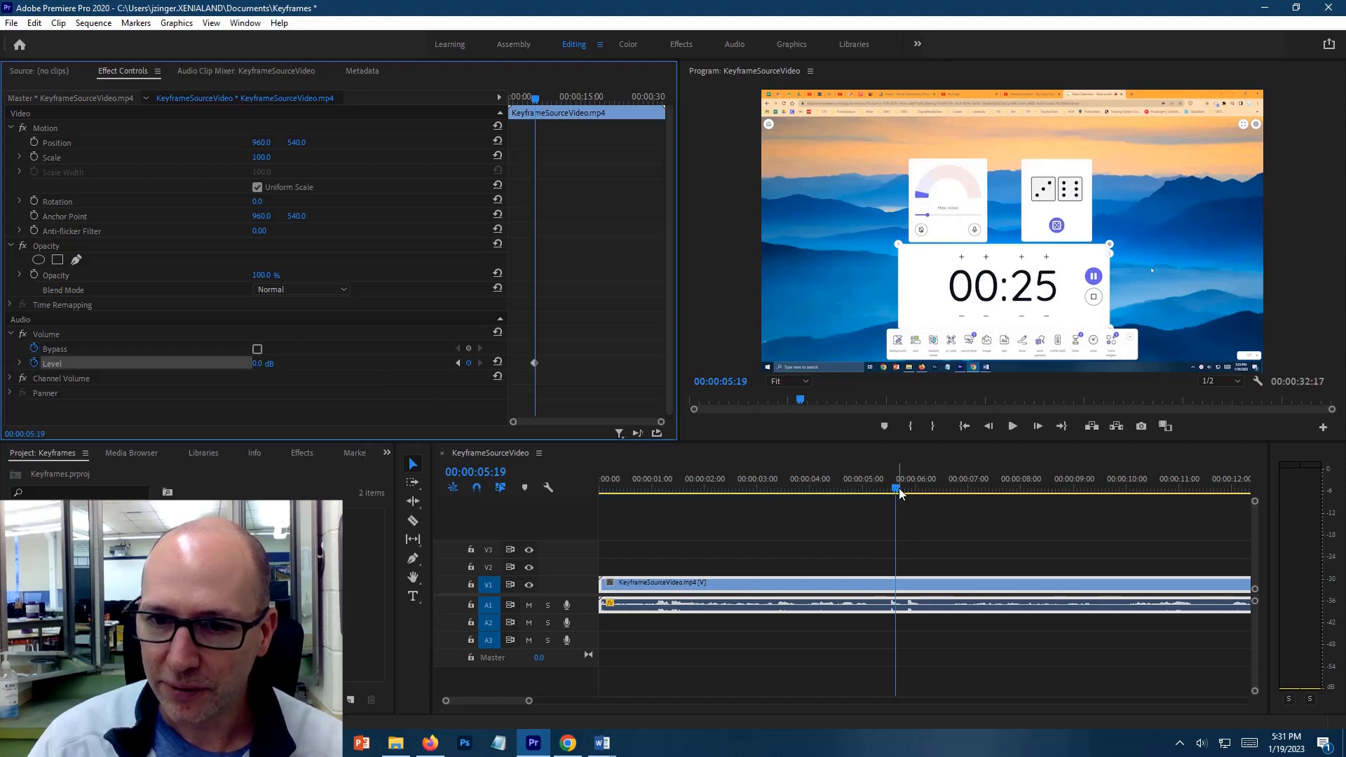
{"action": "left_click_drag", "start_coordinate": [899, 493], "coordinate": [893, 493]}
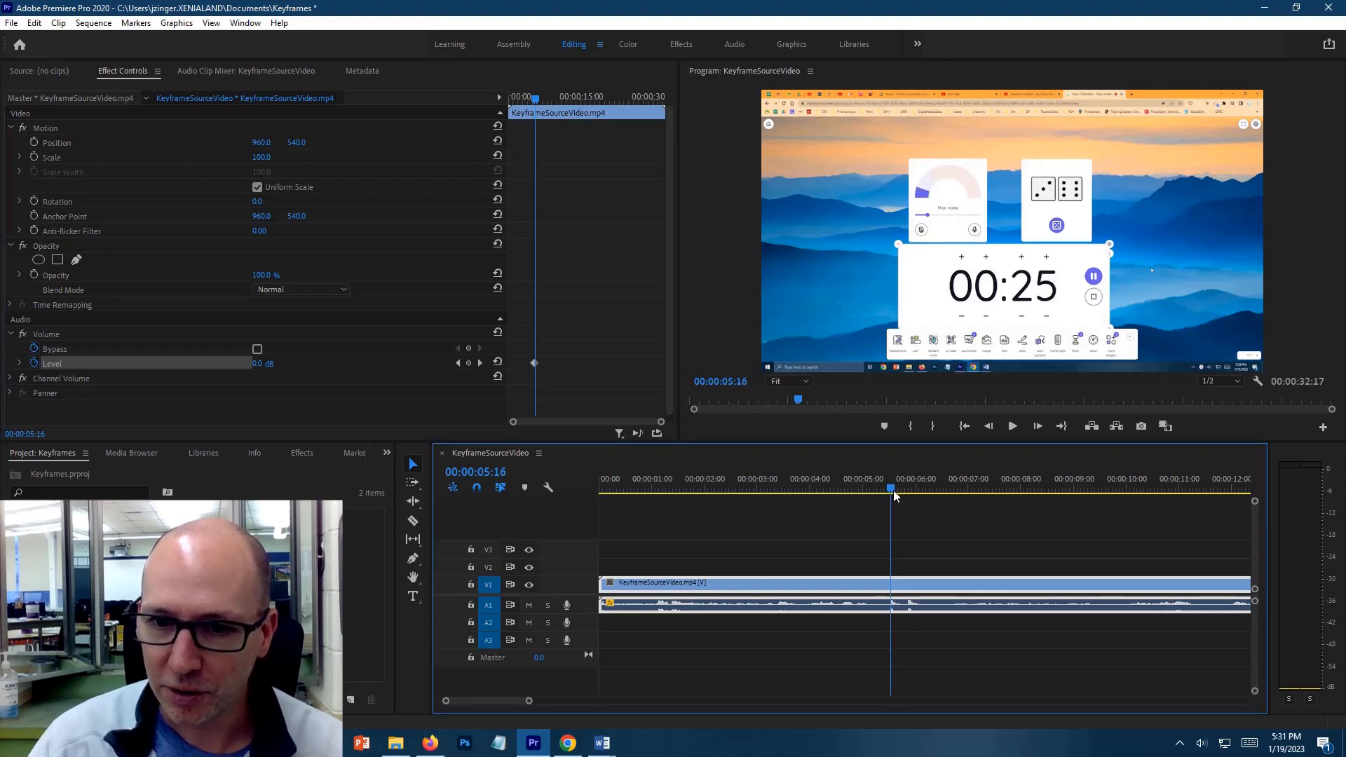
{"action": "left_click", "coordinate": [480, 364]}
{"action": "left_click", "coordinate": [480, 363]}
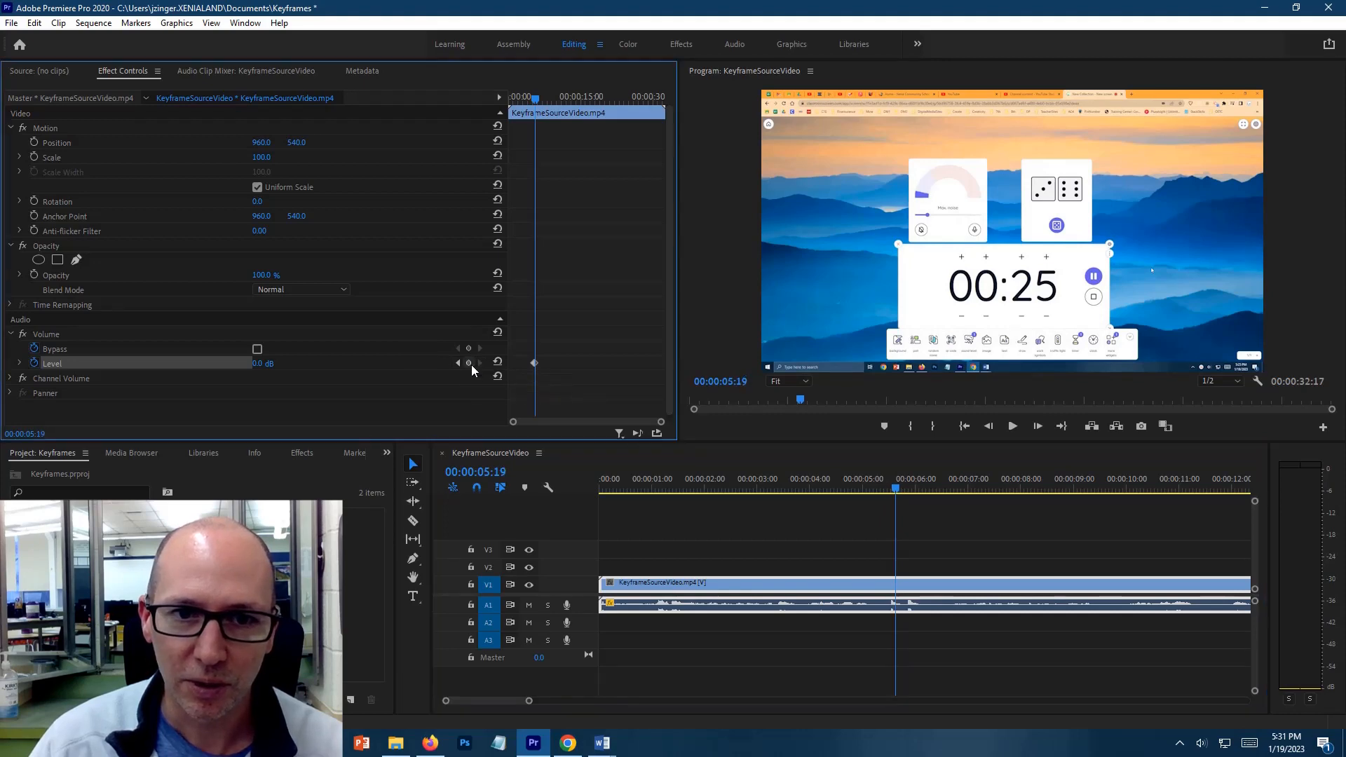
{"action": "left_click", "coordinate": [458, 363]}
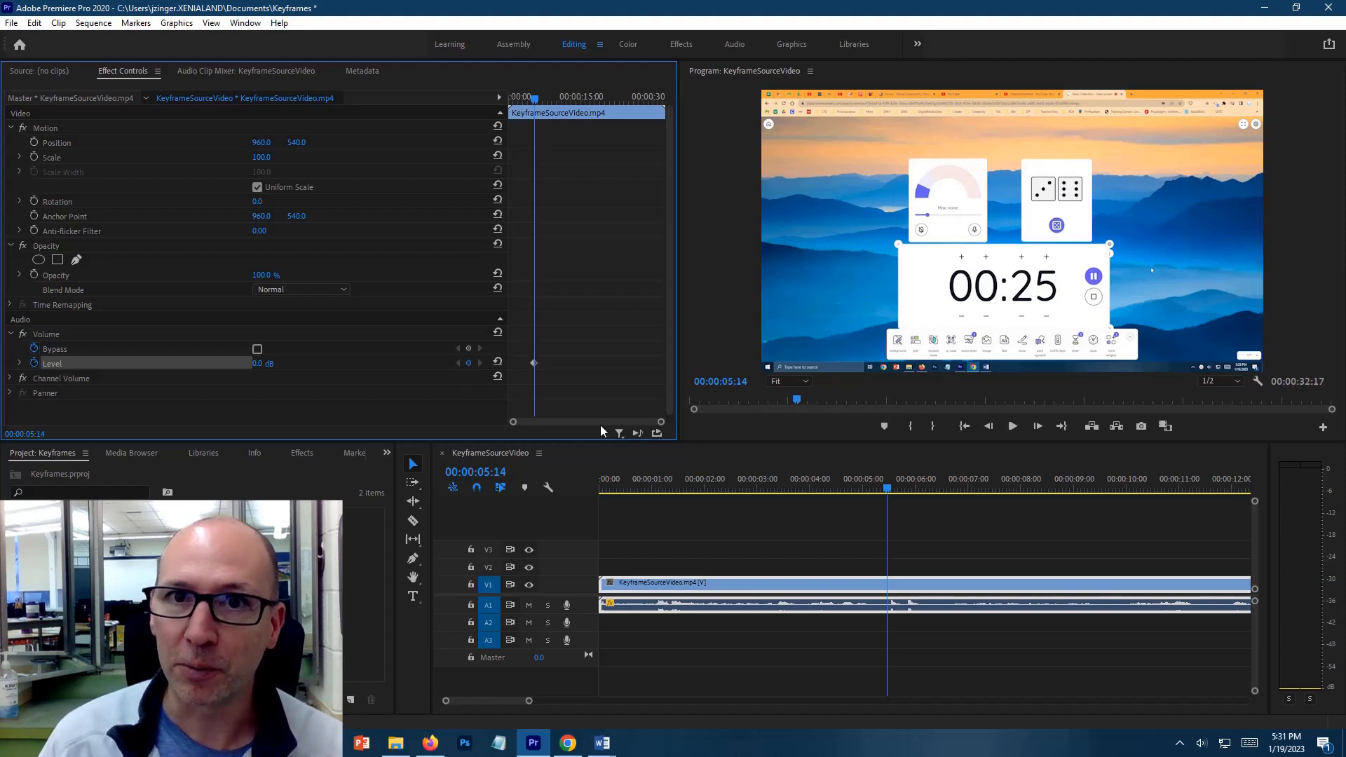
Add a volume Level keyframe at 00:00:05:09 and lower the keyframe at 00:00:05:14 to -281.1 dB
{"action": "key", "text": "Left"}
{"action": "key", "text": "Left"}
{"action": "key", "text": "Left"}
{"action": "key", "text": "Left"}
{"action": "key", "text": "Left"}
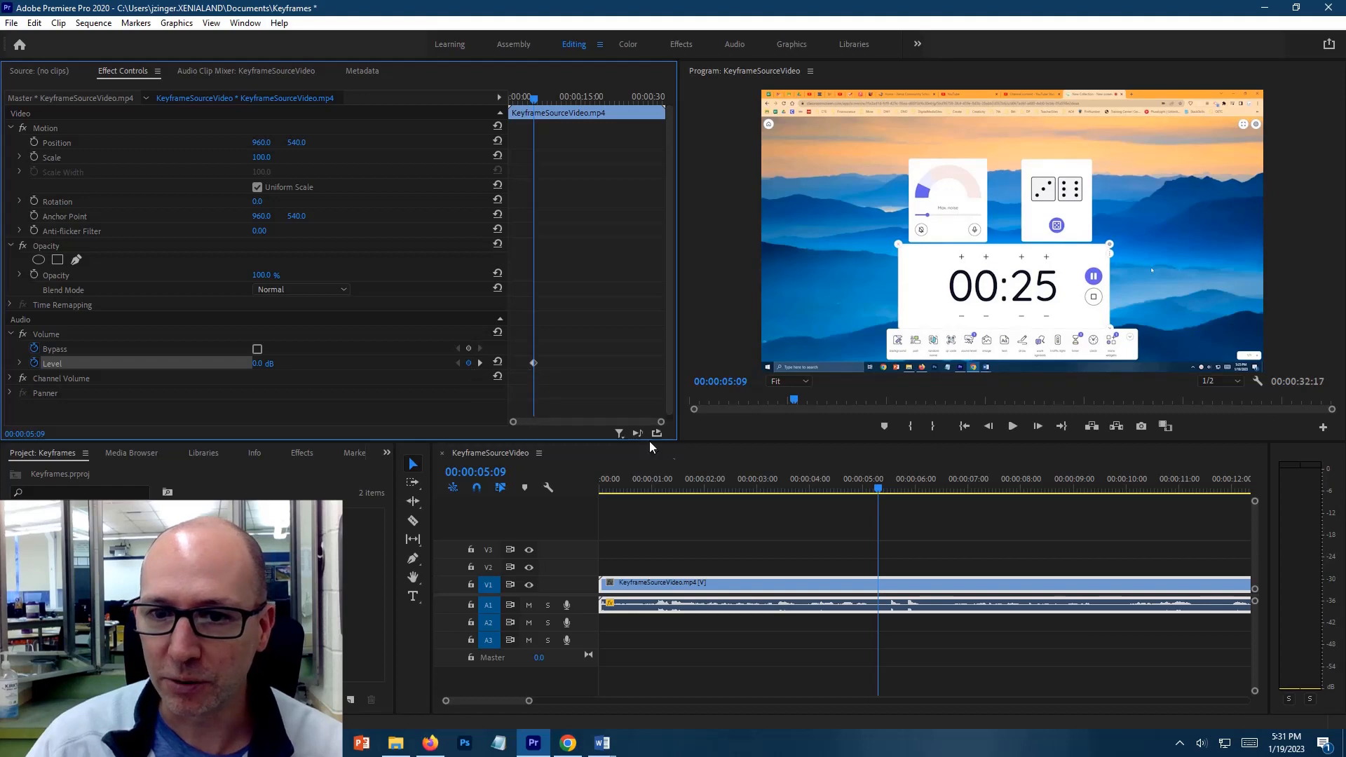
{"action": "left_click", "coordinate": [481, 364]}
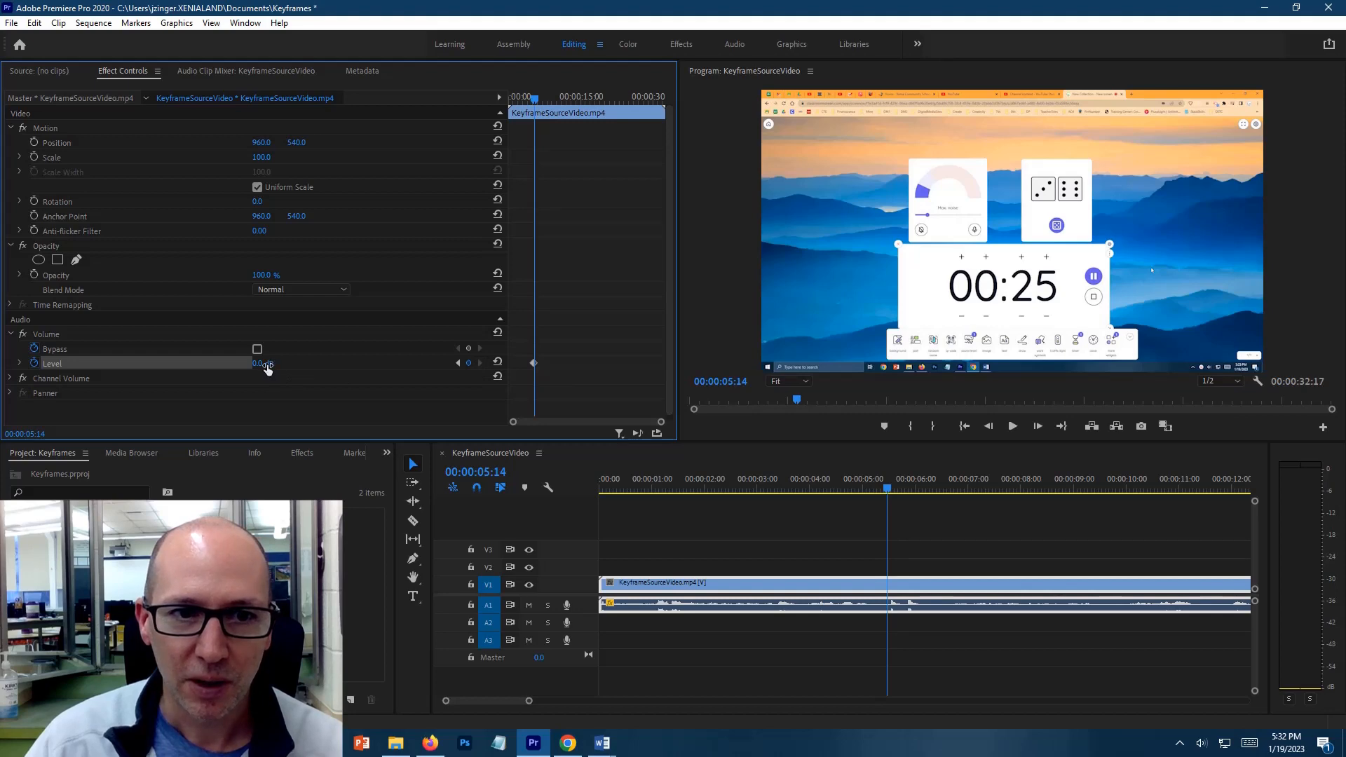
{"action": "left_click_drag", "start_coordinate": [267, 366], "coordinate": [23, 379]}
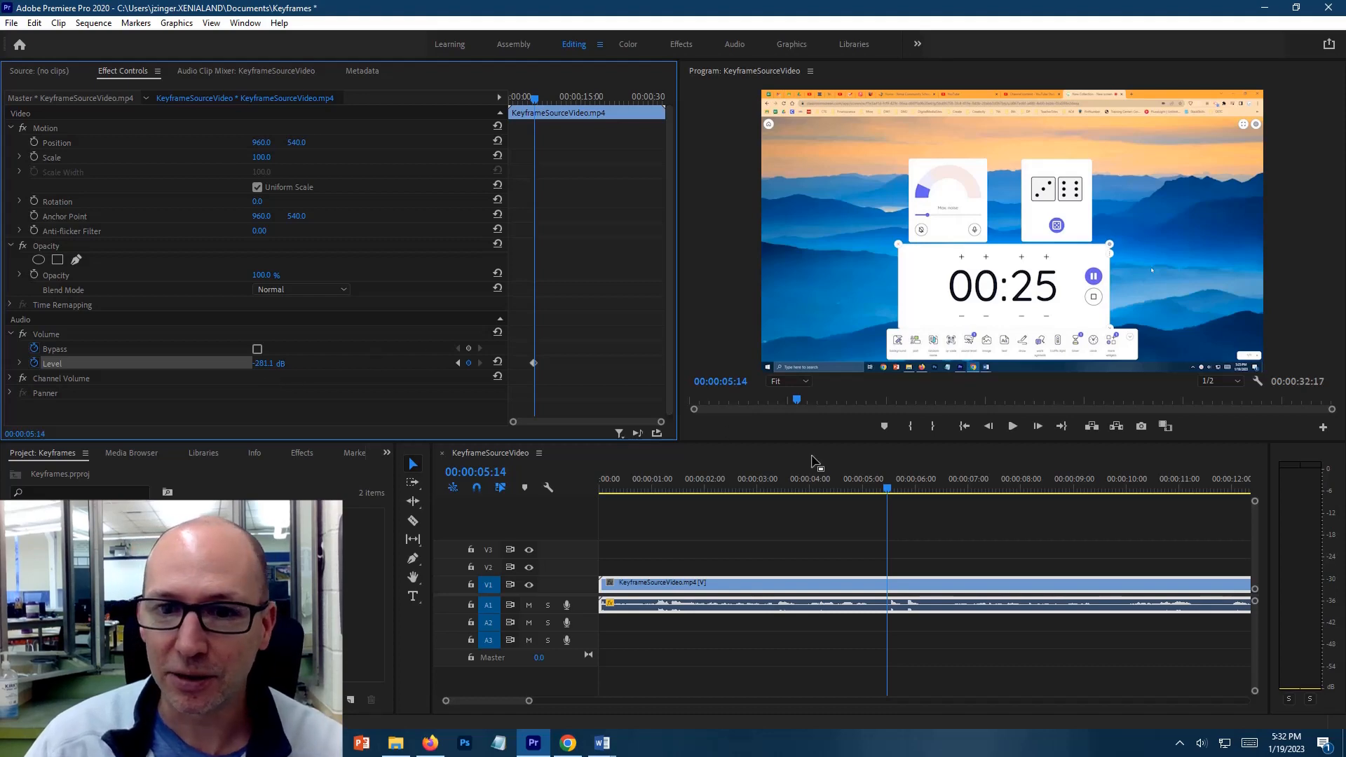
Add volume Level keyframes at 00:00:06:04 and 00:00:06:09, setting the level to 0 dB at the second one
{"action": "left_click", "coordinate": [897, 489]}
{"action": "left_click_drag", "start_coordinate": [899, 493], "coordinate": [925, 493]}
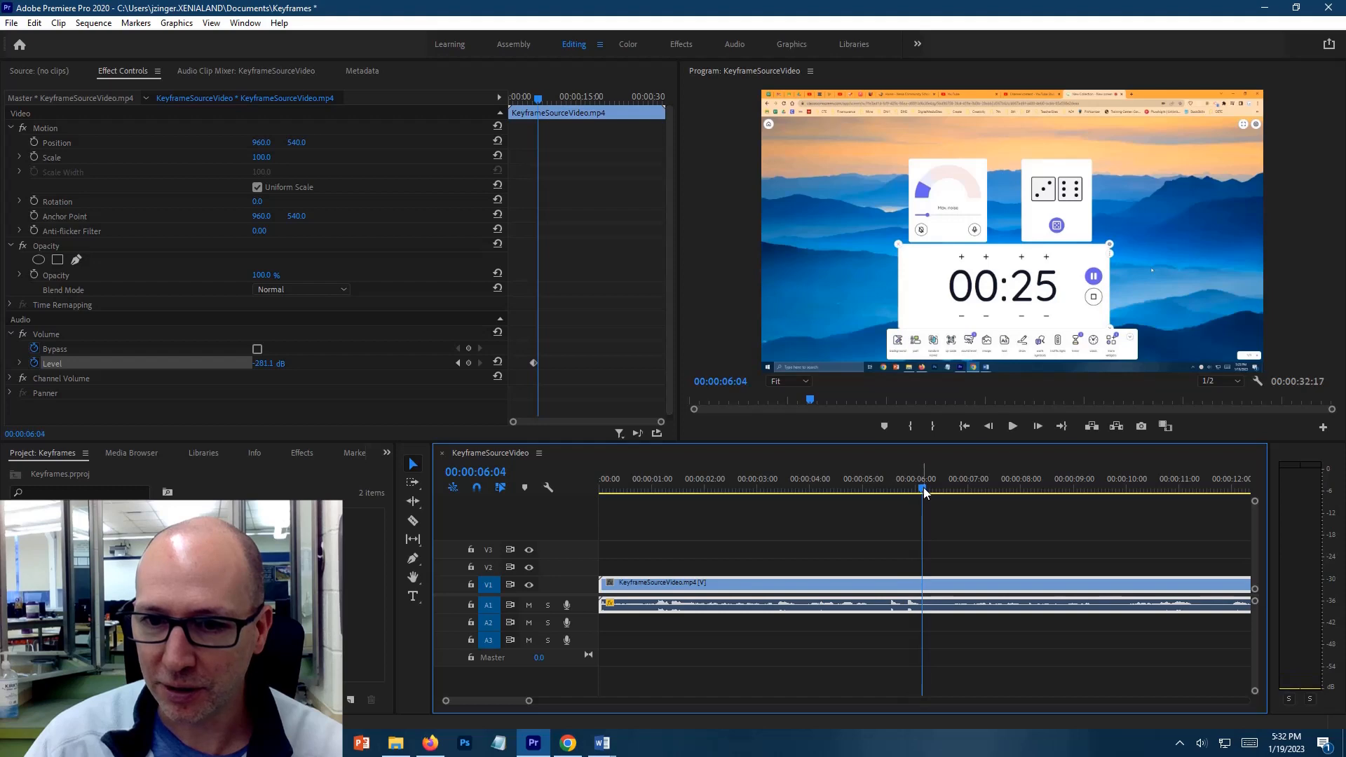
{"action": "left_click", "coordinate": [469, 364]}
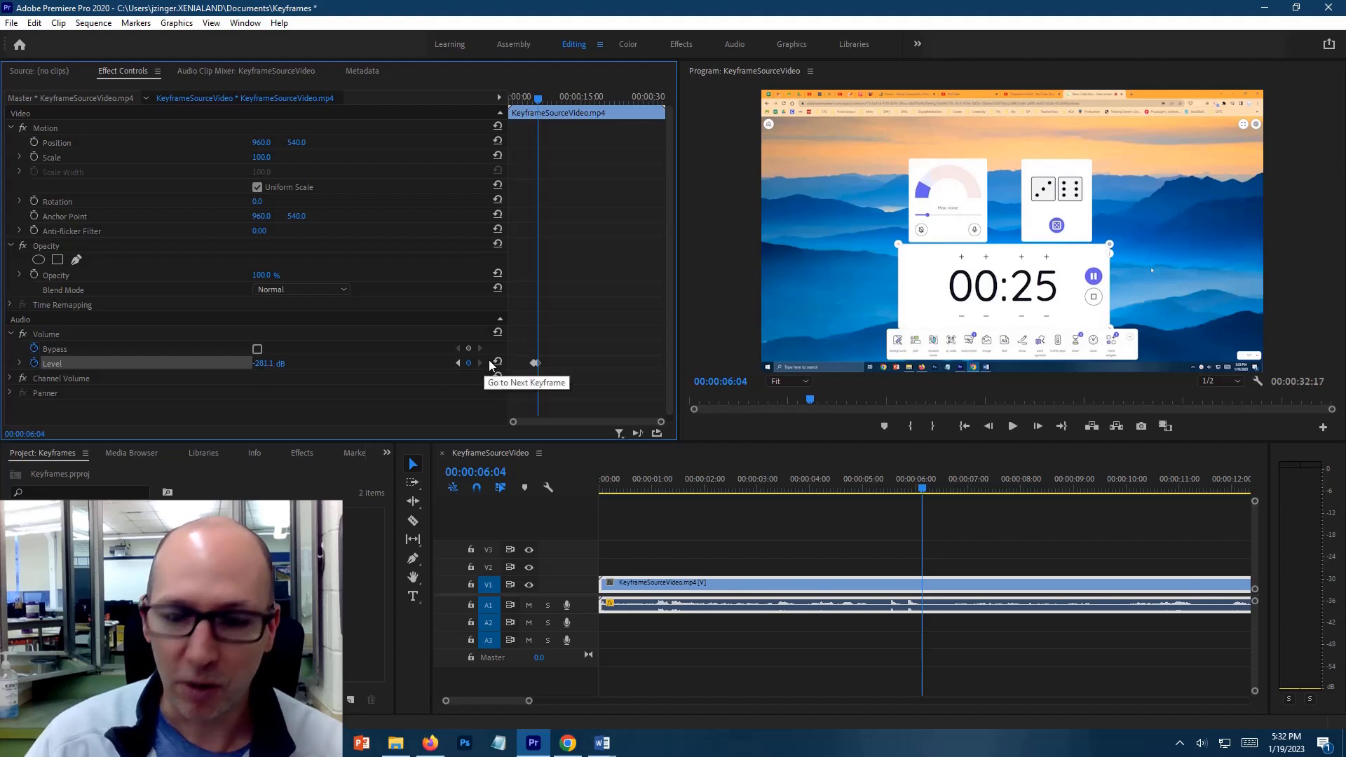
{"action": "key", "text": "Right"}
{"action": "key", "text": "Right"}
{"action": "key", "text": "Right"}
{"action": "key", "text": "Right"}
{"action": "key", "text": "Right"}
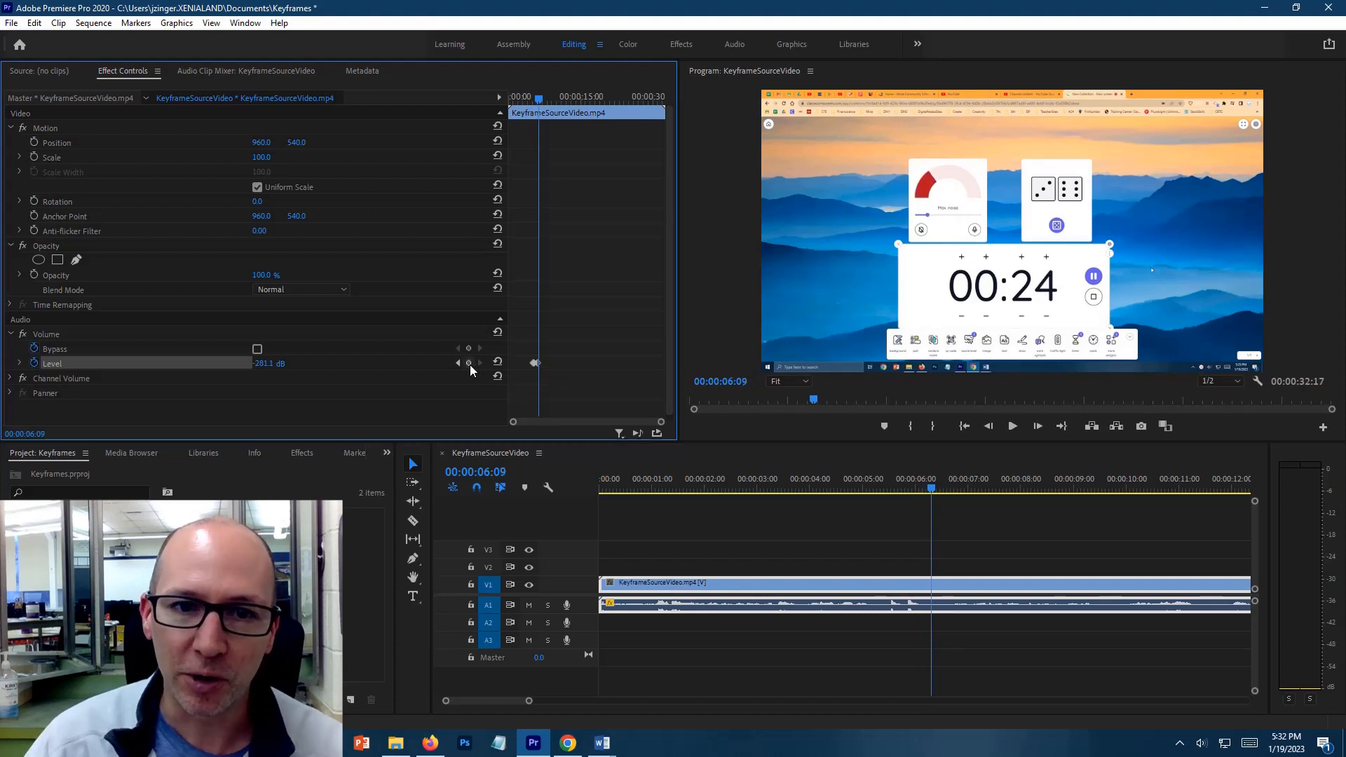
{"action": "left_click", "coordinate": [469, 363]}
{"action": "left_click", "coordinate": [268, 364]}
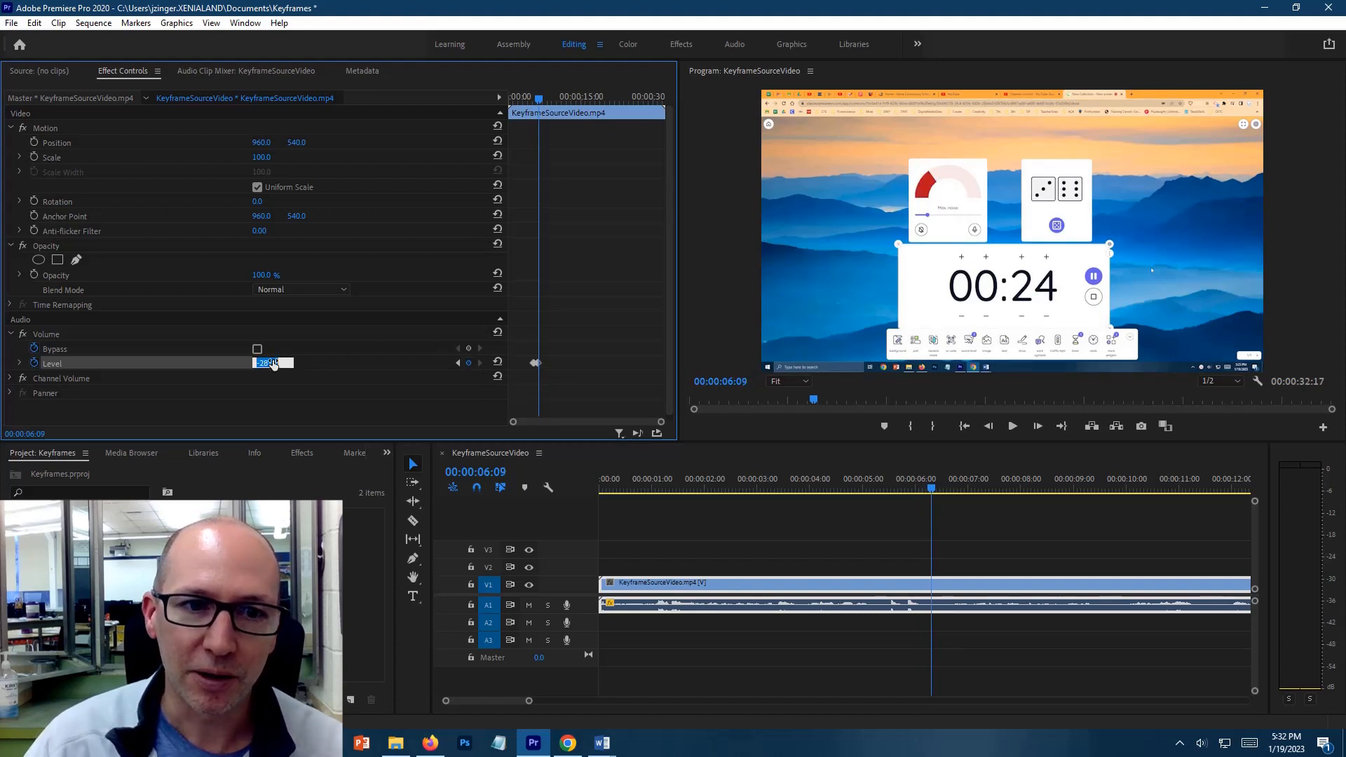
{"action": "type", "text": "0"}
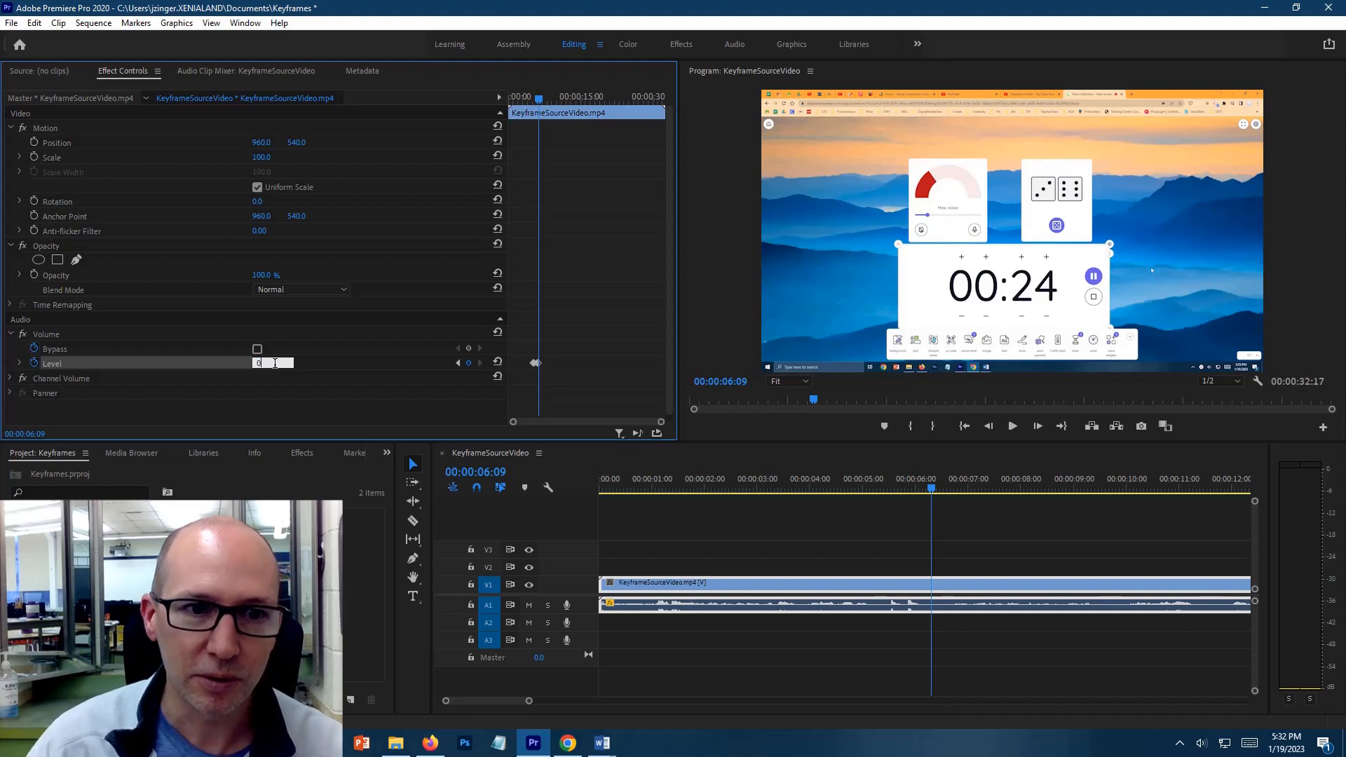
{"action": "key", "text": "Return"}
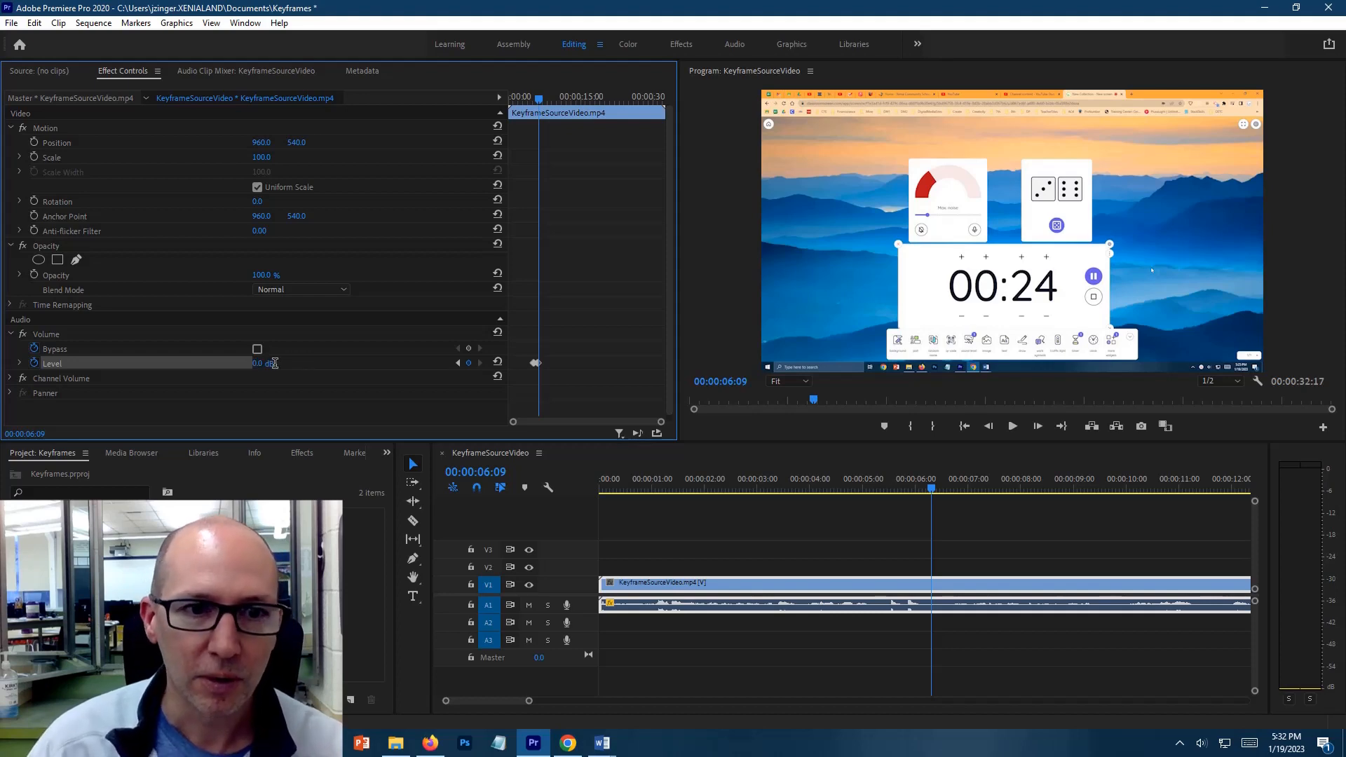
Play the sequence from 00:00:05:04 through the first muted section to check the audio
{"action": "left_click", "coordinate": [927, 491]}
{"action": "left_click_drag", "start_coordinate": [926, 495], "coordinate": [869, 490]}
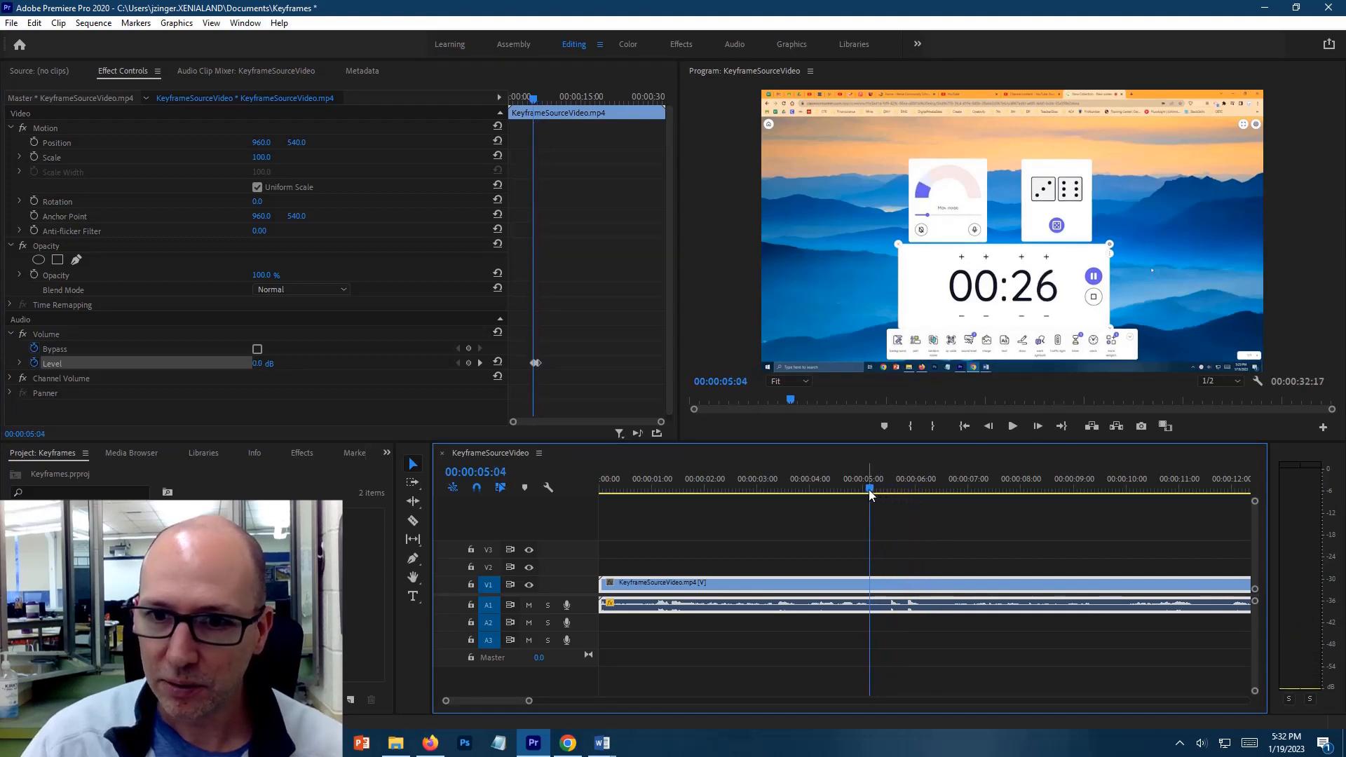
{"action": "key", "text": "space"}
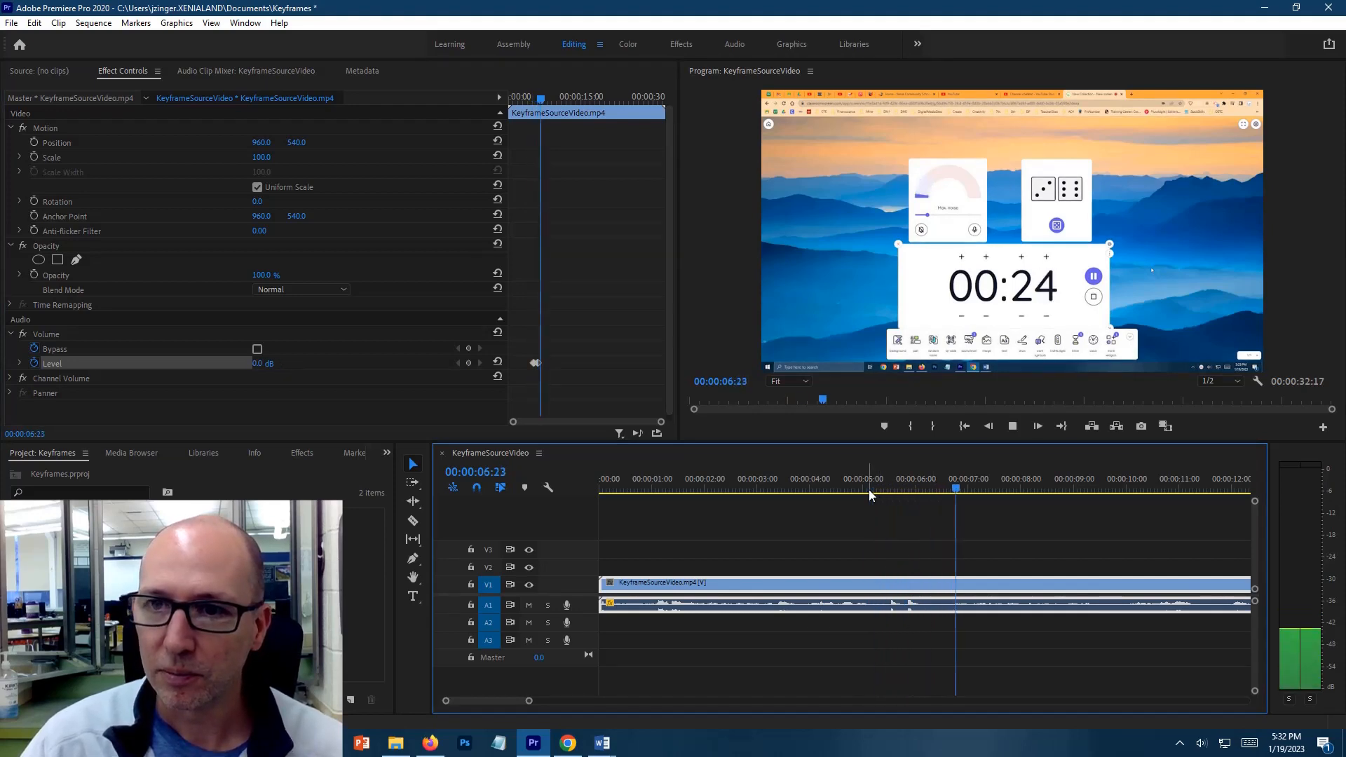
{"action": "key", "text": "space"}
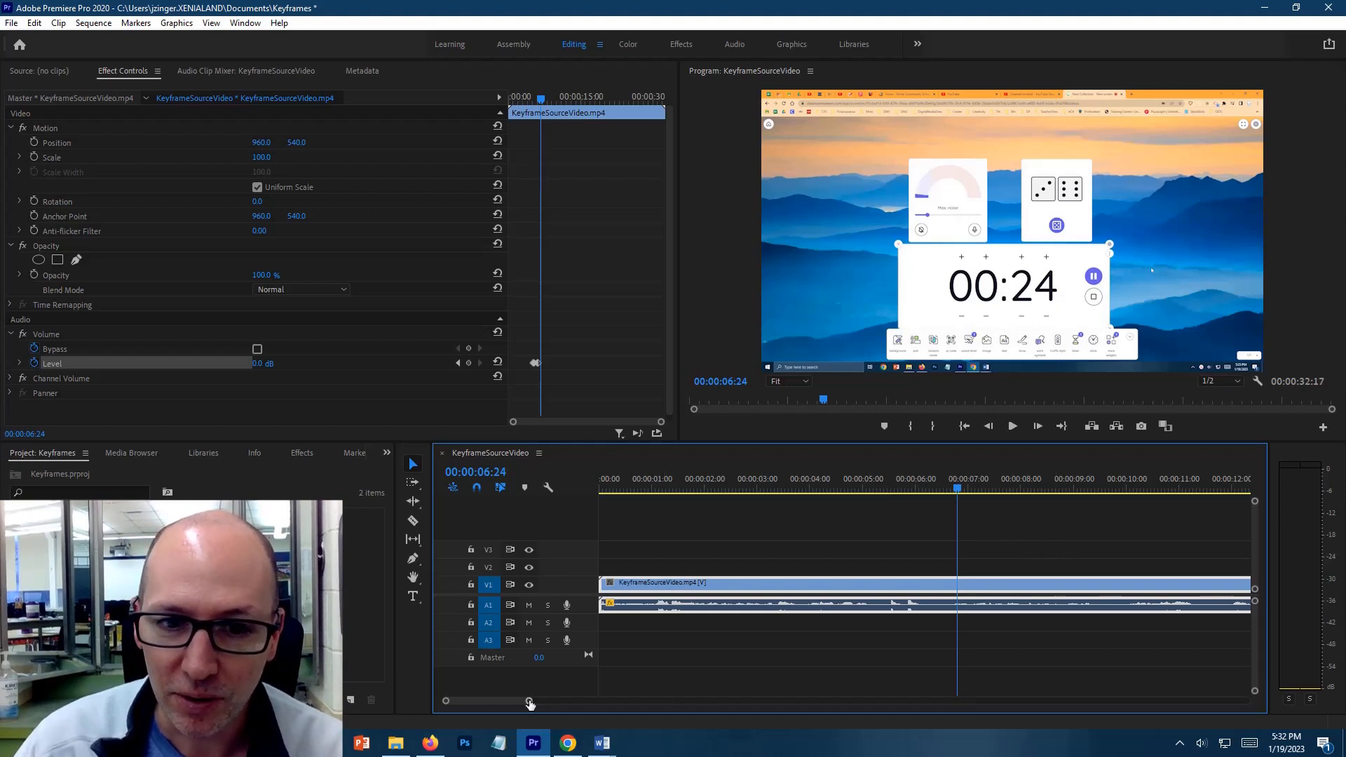
Add volume Level keyframes at 00:00:15:09 and 00:00:15:14, lowering the level to -281.1 dB at the second one
{"action": "left_click_drag", "start_coordinate": [529, 701], "coordinate": [582, 700]}
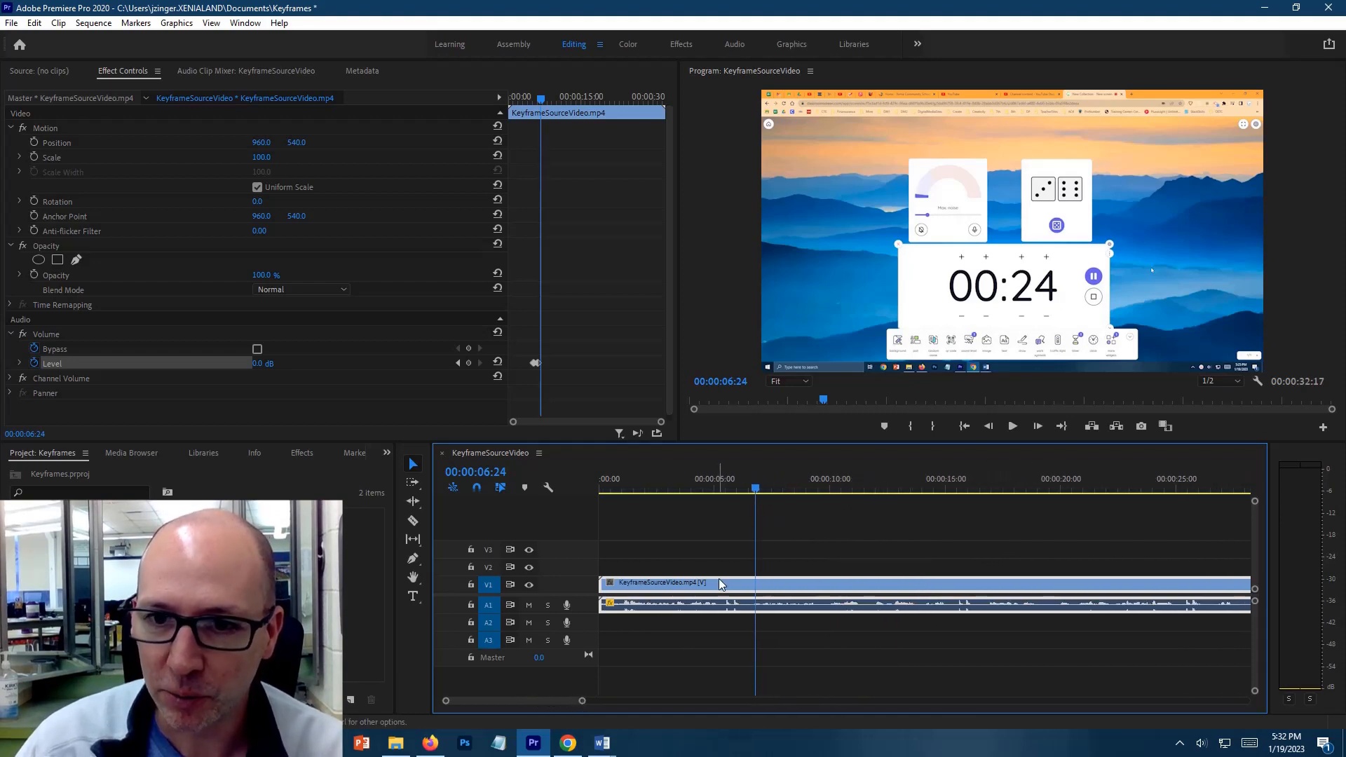
{"action": "left_click_drag", "start_coordinate": [751, 499], "coordinate": [952, 498]}
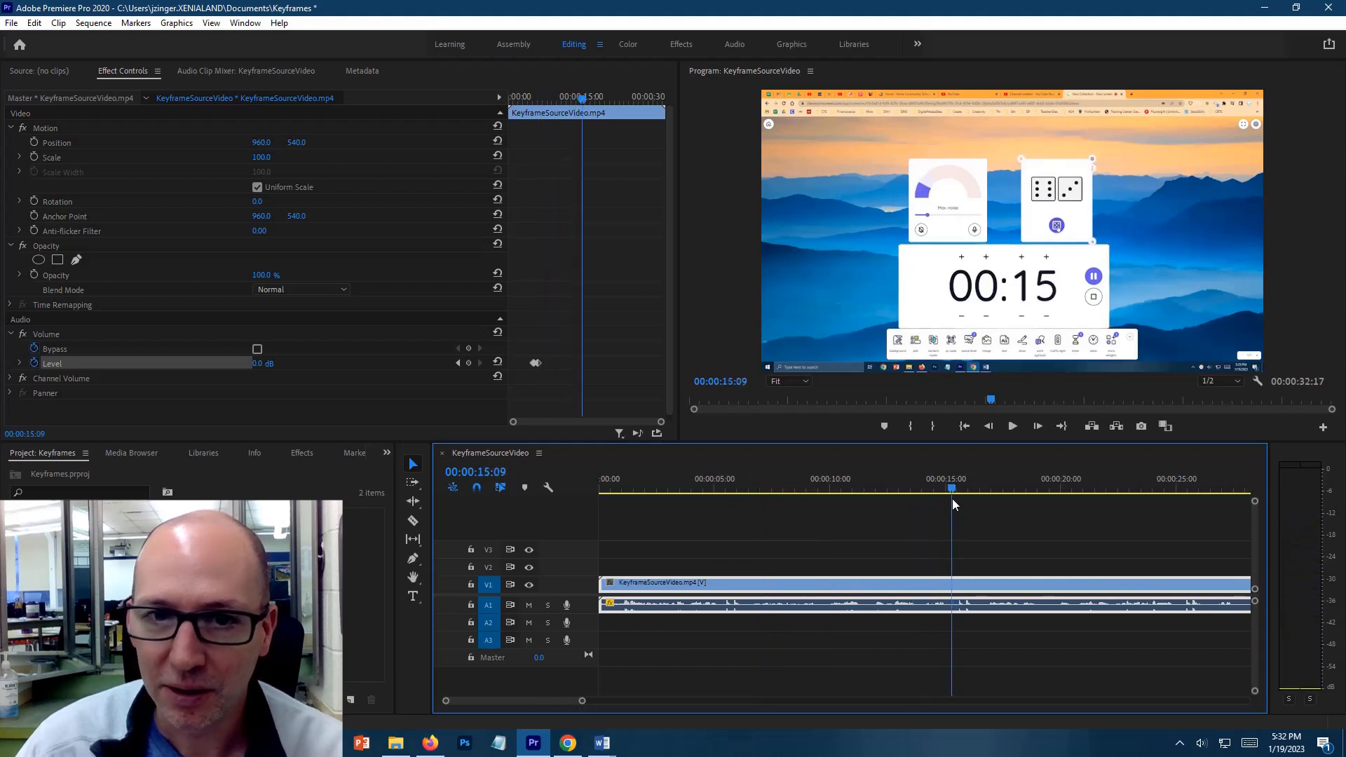
{"action": "left_click", "coordinate": [470, 364]}
{"action": "key", "text": "Right"}
{"action": "key", "text": "Right"}
{"action": "key", "text": "Right"}
{"action": "key", "text": "Right"}
{"action": "key", "text": "Right"}
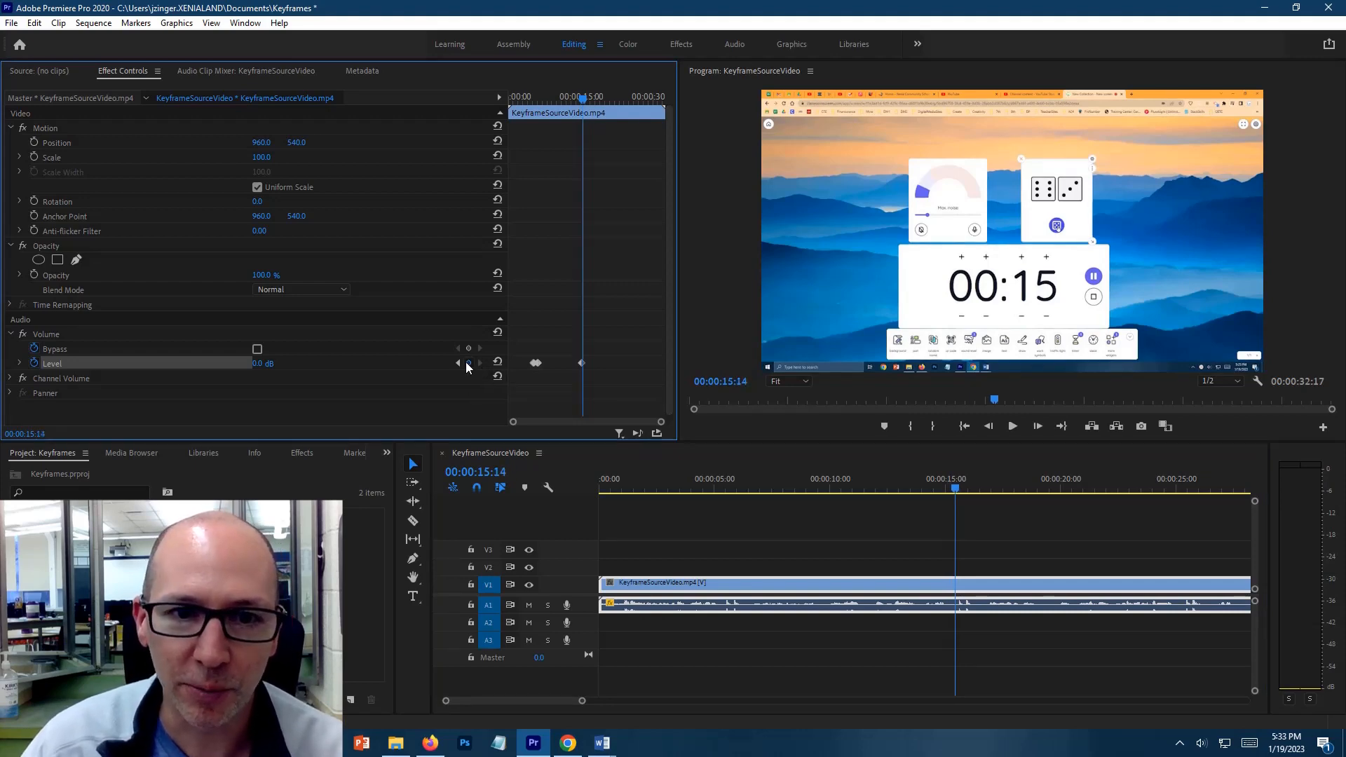
{"action": "left_click_drag", "start_coordinate": [263, 364], "coordinate": [32, 364]}
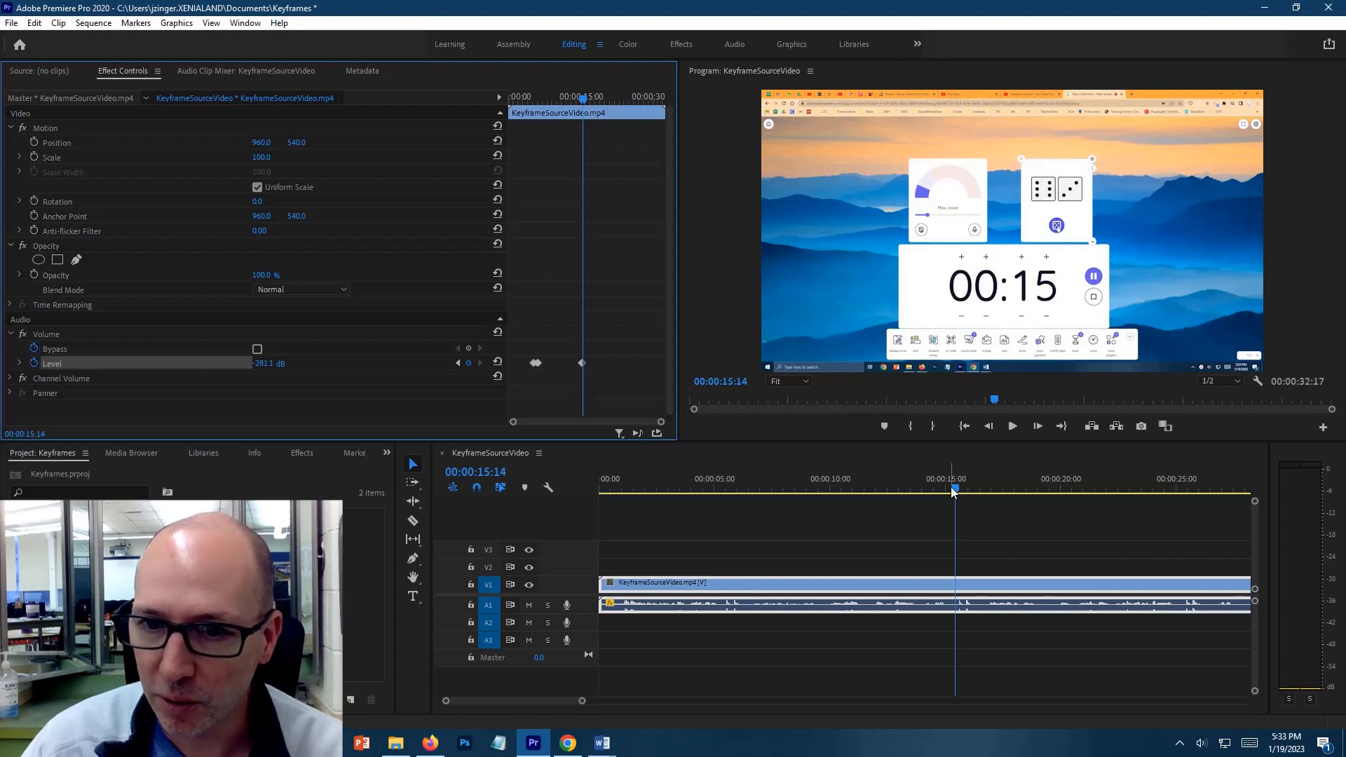
Add volume Level keyframes at 00:00:16:07 and 00:00:16:12, setting the level to 0 dB at the second one
{"action": "left_click_drag", "start_coordinate": [953, 491], "coordinate": [974, 493]}
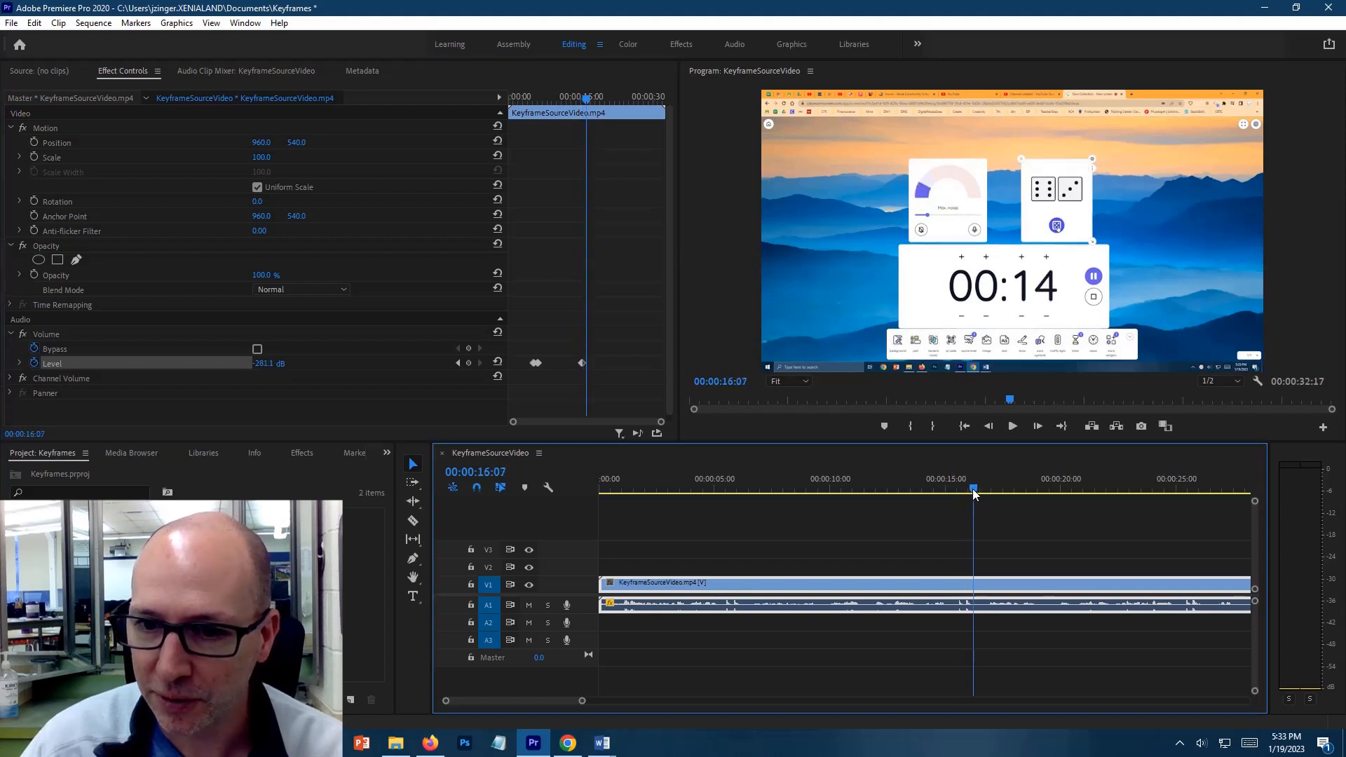
{"action": "left_click", "coordinate": [469, 363]}
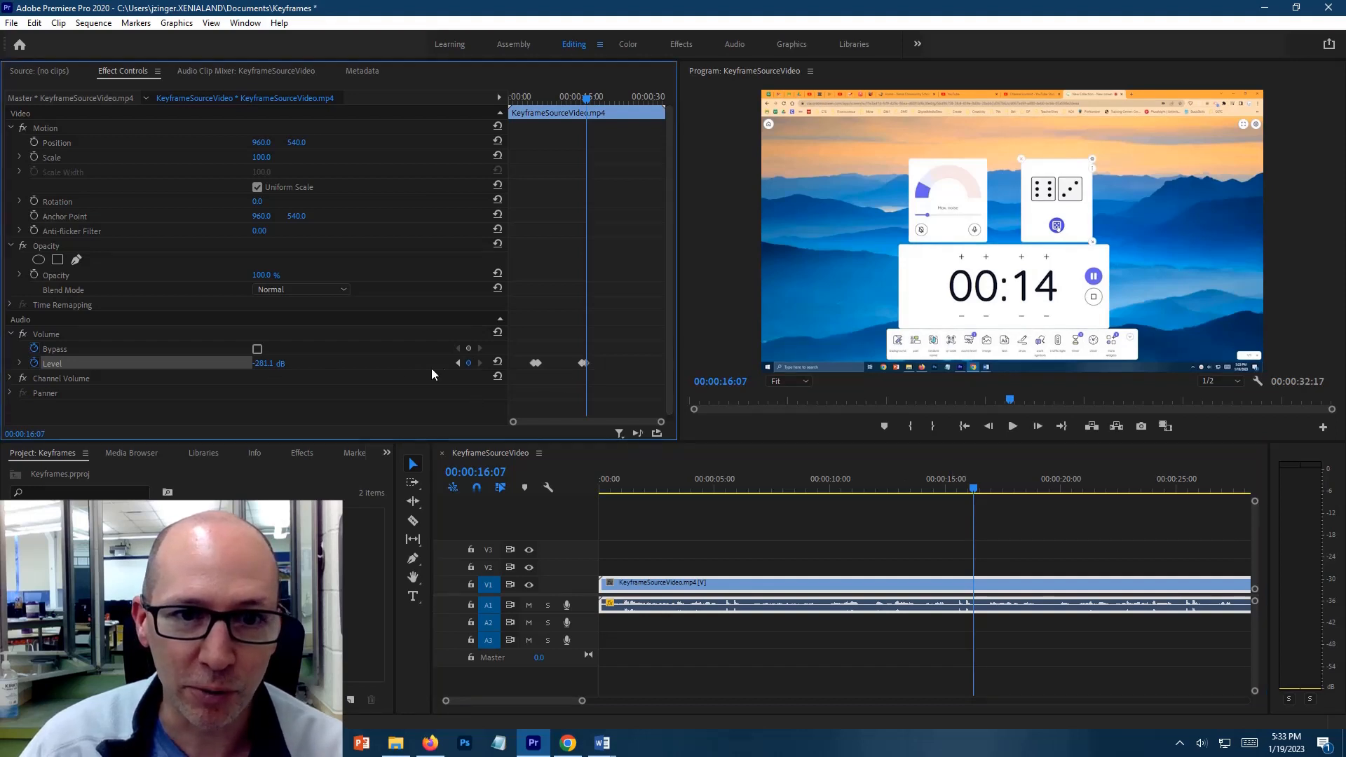
{"action": "key", "text": "Right"}
{"action": "key", "text": "Right"}
{"action": "key", "text": "Right"}
{"action": "key", "text": "Right"}
{"action": "key", "text": "Right"}
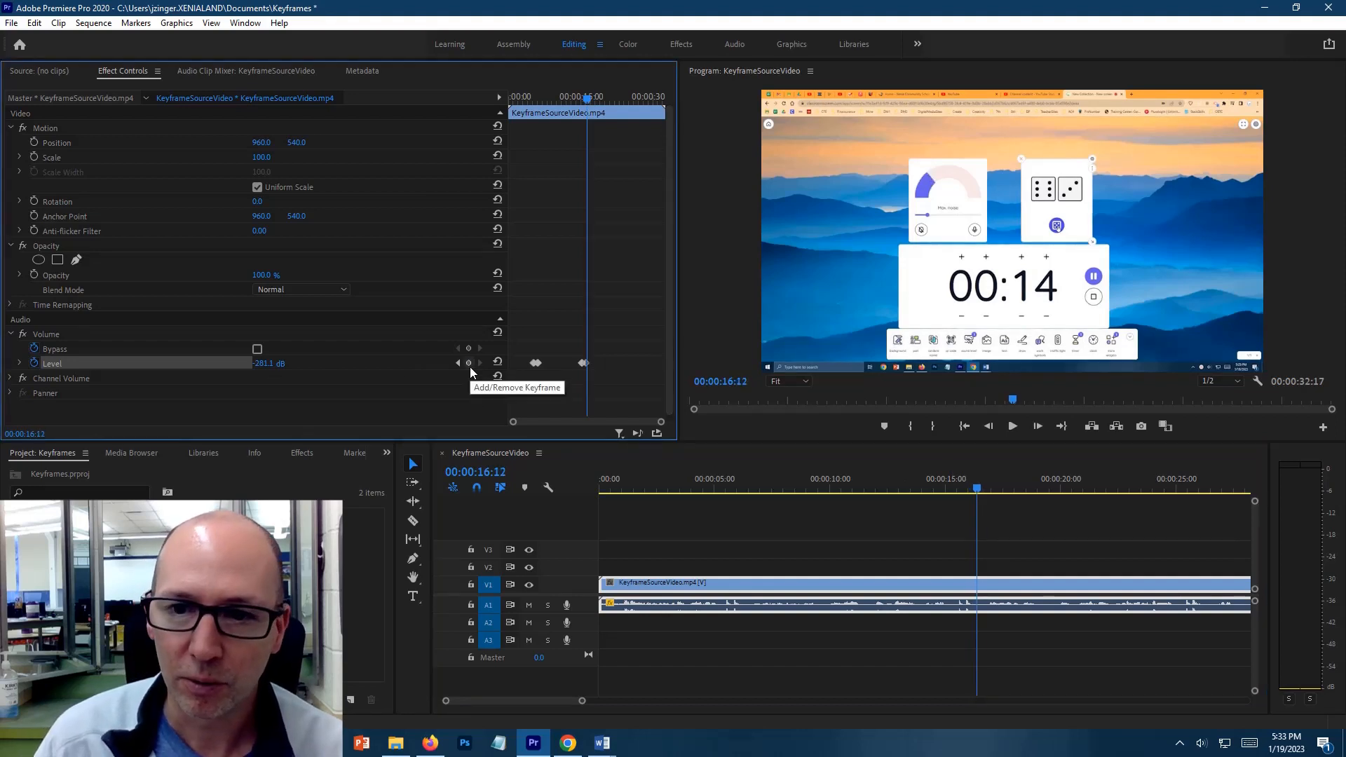
{"action": "left_click", "coordinate": [469, 362]}
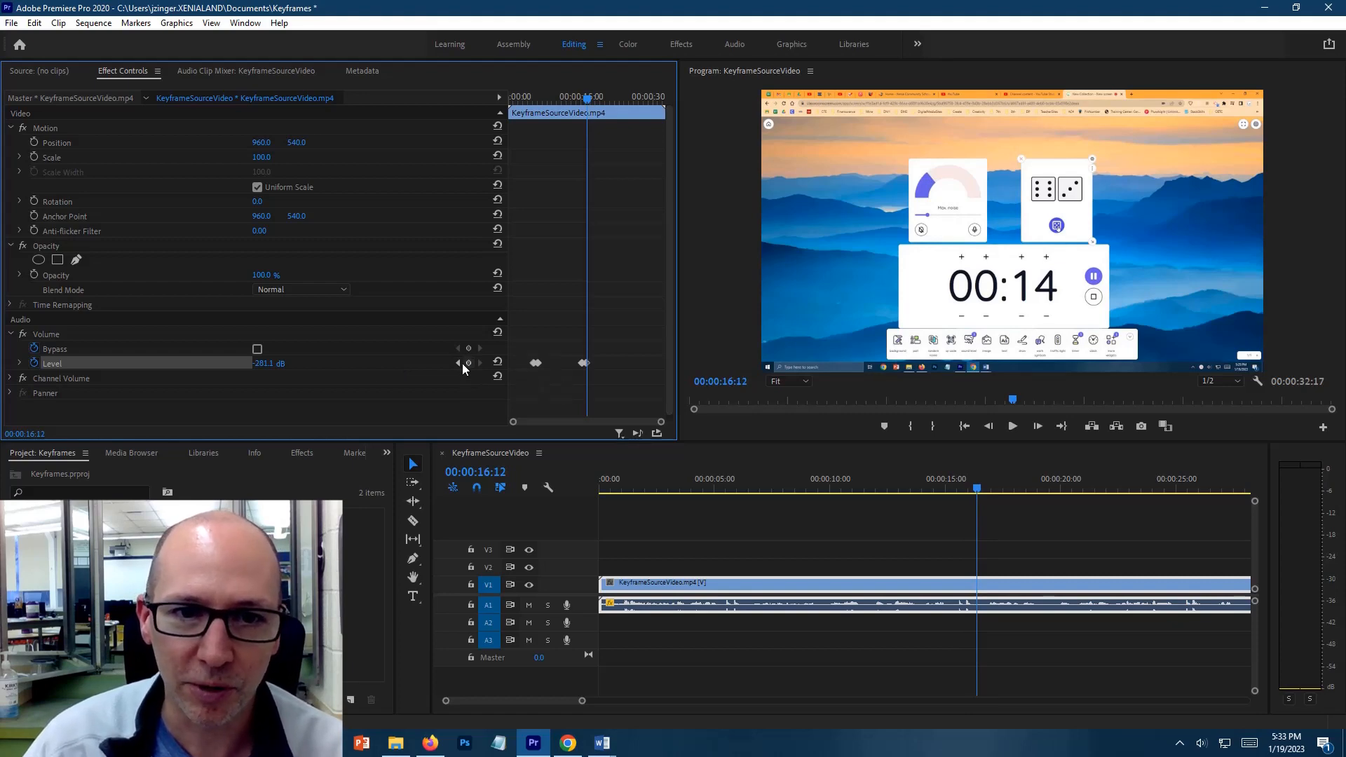
{"action": "left_click", "coordinate": [272, 363]}
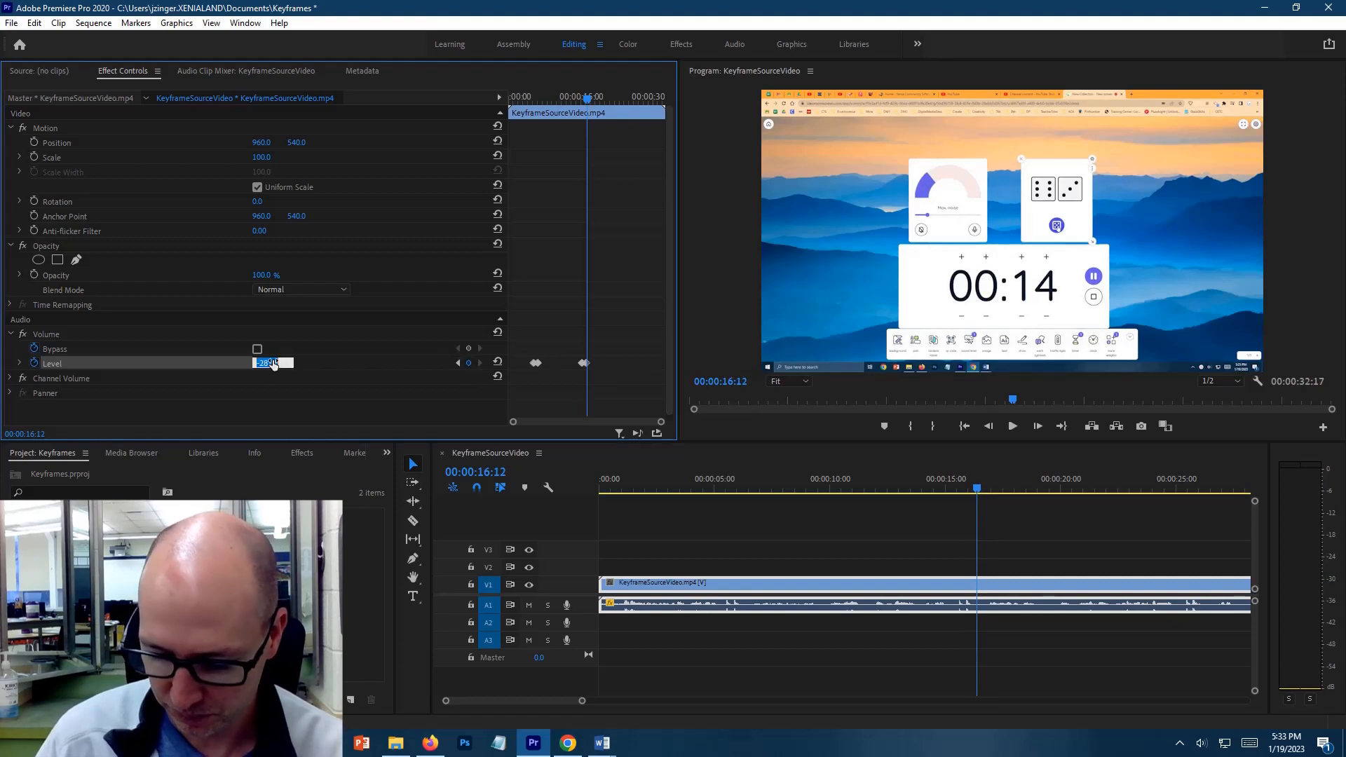
{"action": "type", "text": "0"}
{"action": "key", "text": "Return"}
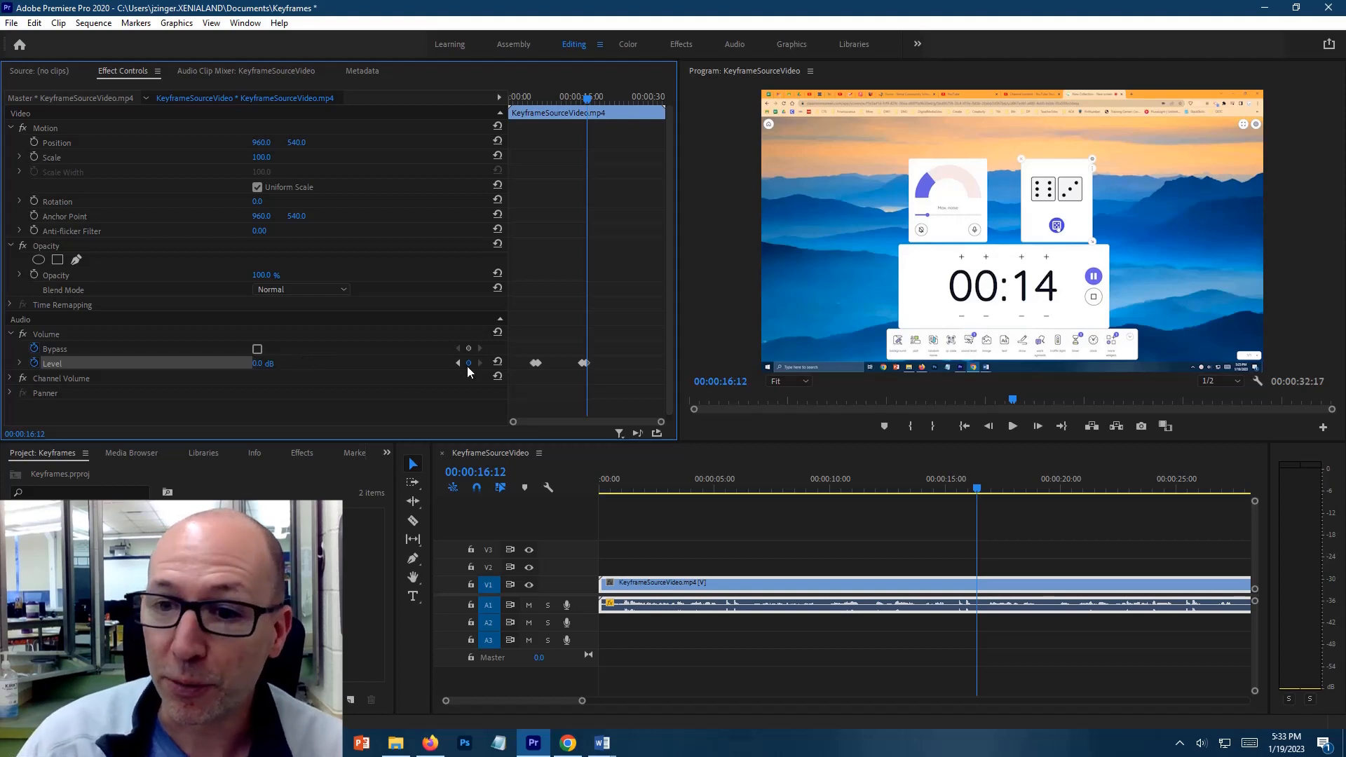
Start Scale and Position keyframing on the KeyframeSourceVideo clip at 00:00:11:13, keeping the full-frame view
{"action": "left_click", "coordinate": [1029, 497]}
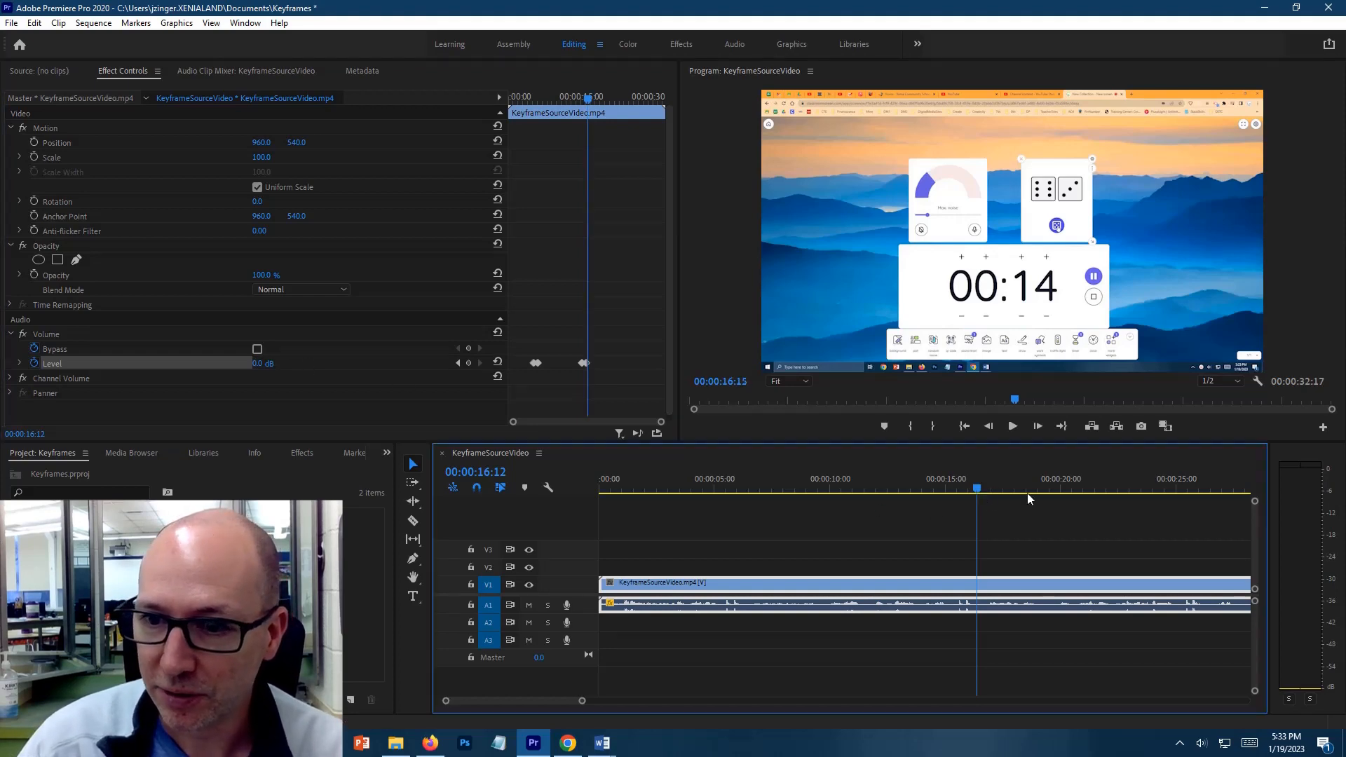
{"action": "left_click_drag", "start_coordinate": [1029, 497], "coordinate": [1198, 487]}
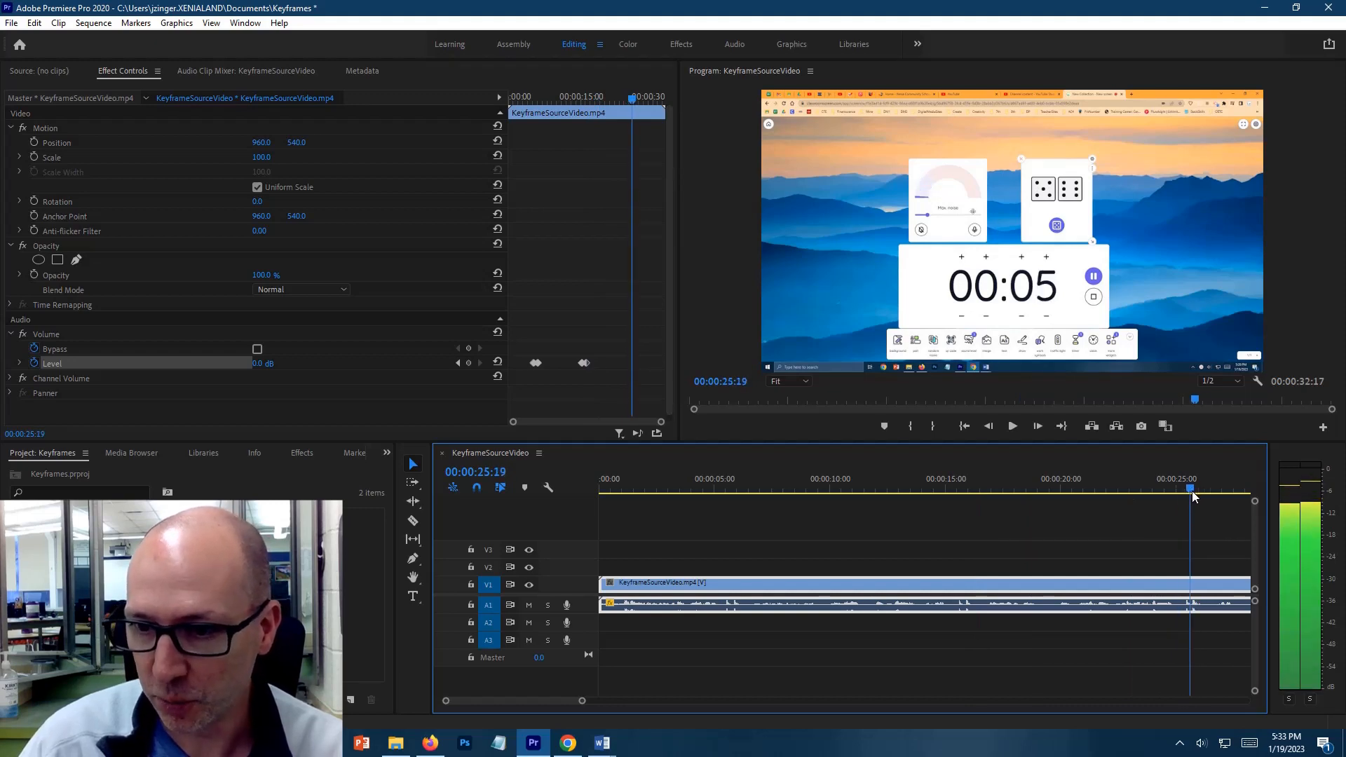
{"action": "left_click_drag", "start_coordinate": [1192, 491], "coordinate": [839, 557]}
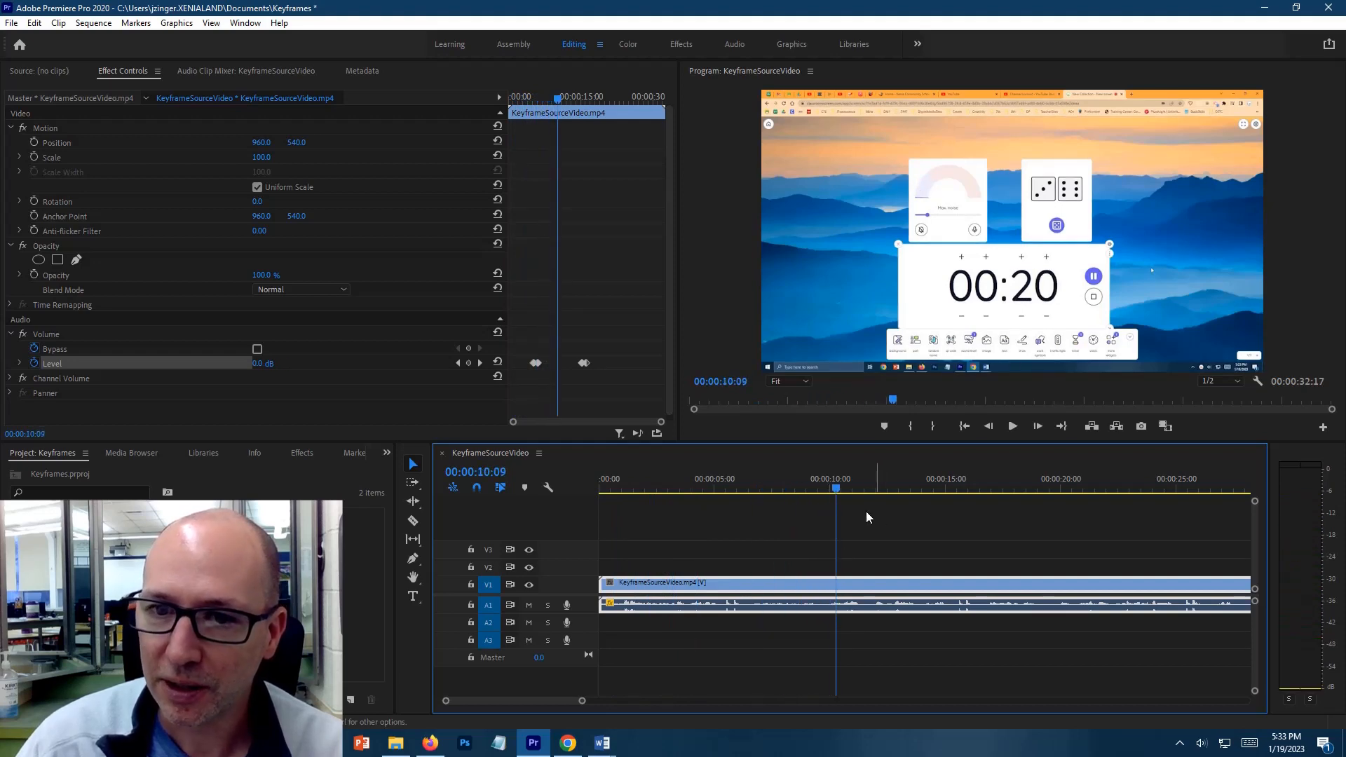
{"action": "key", "text": "space"}
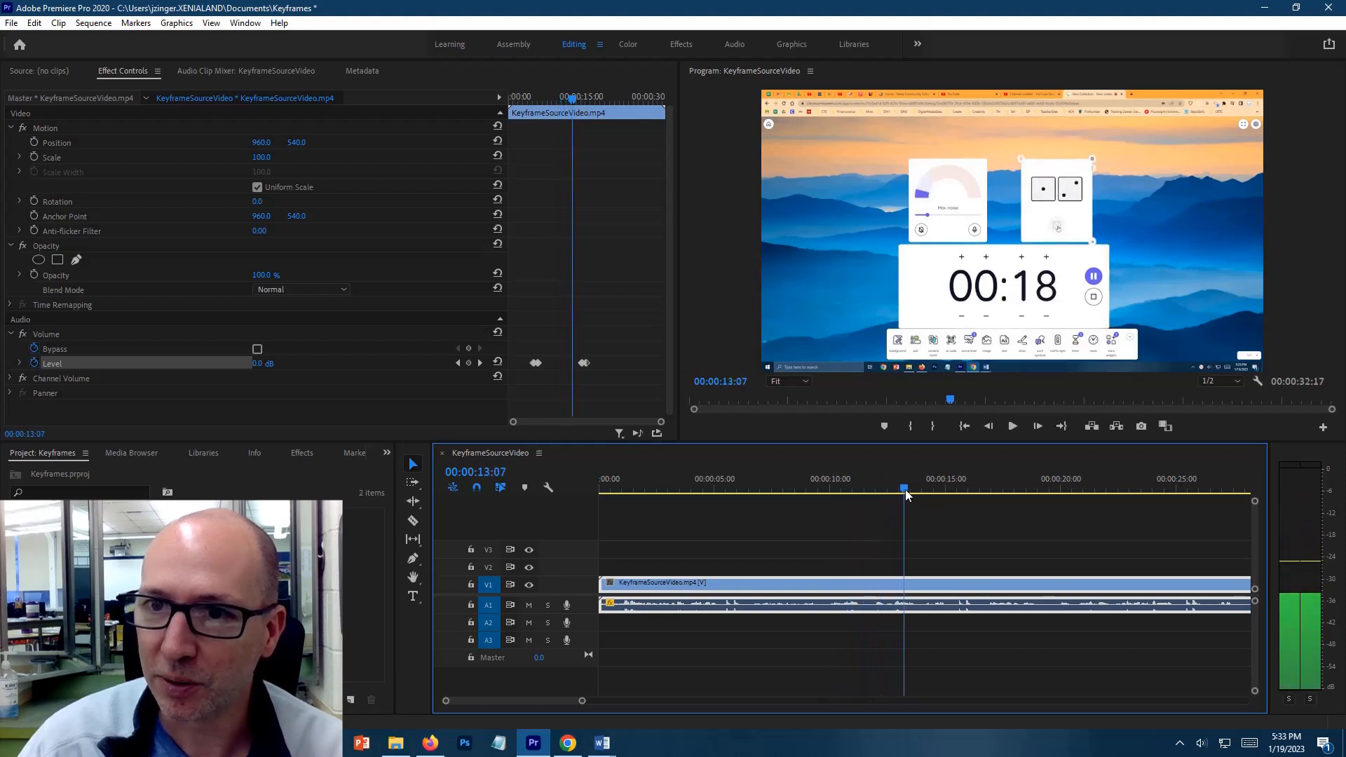
{"action": "left_click_drag", "start_coordinate": [907, 489], "coordinate": [836, 498]}
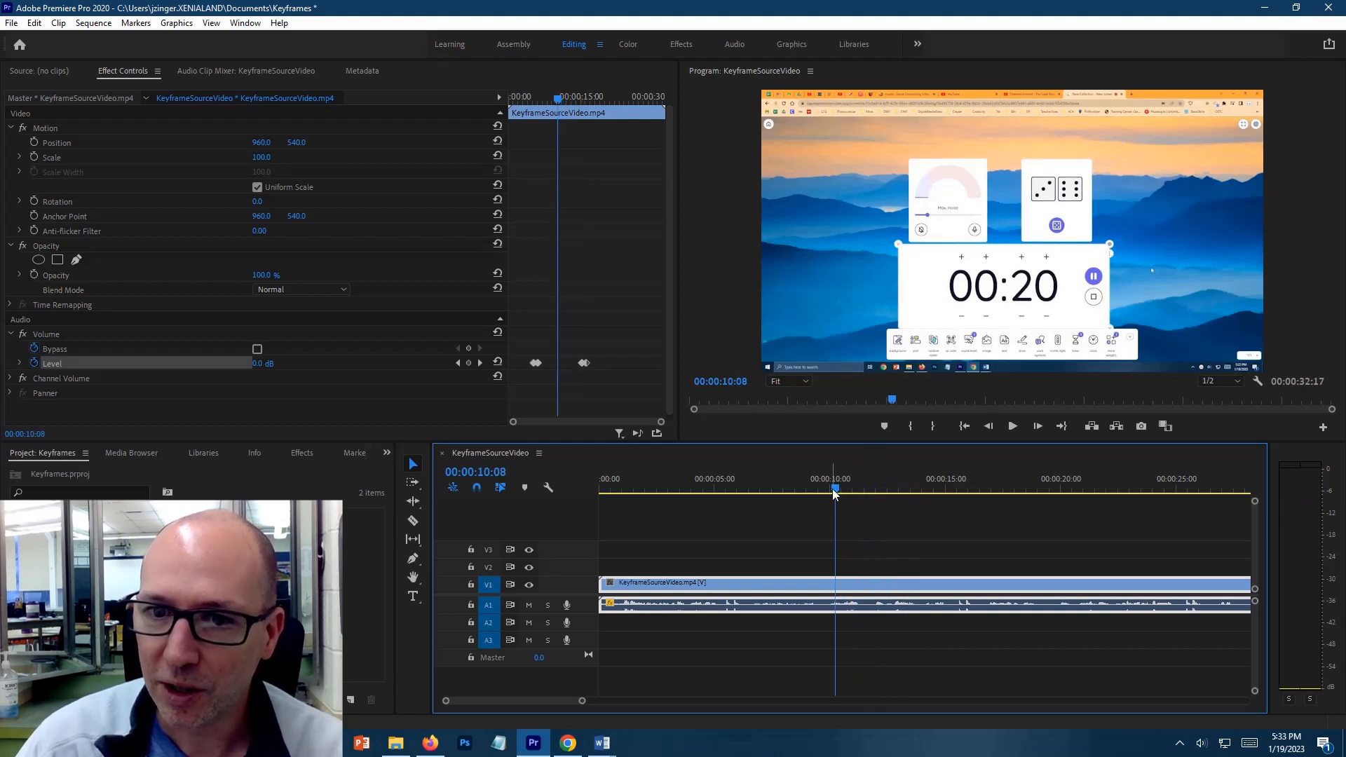
{"action": "left_click", "coordinate": [839, 489]}
{"action": "left_click_drag", "start_coordinate": [839, 489], "coordinate": [864, 489]}
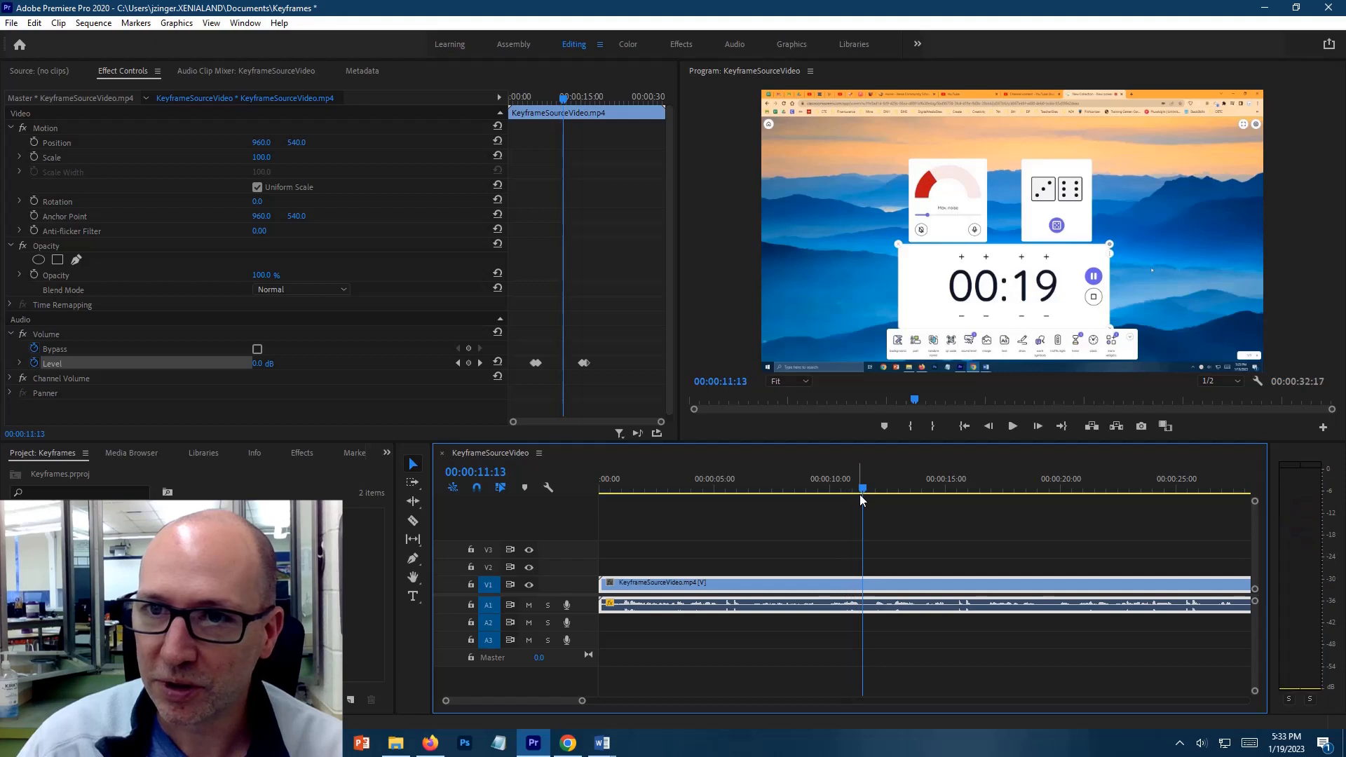
{"action": "left_click", "coordinate": [34, 157]}
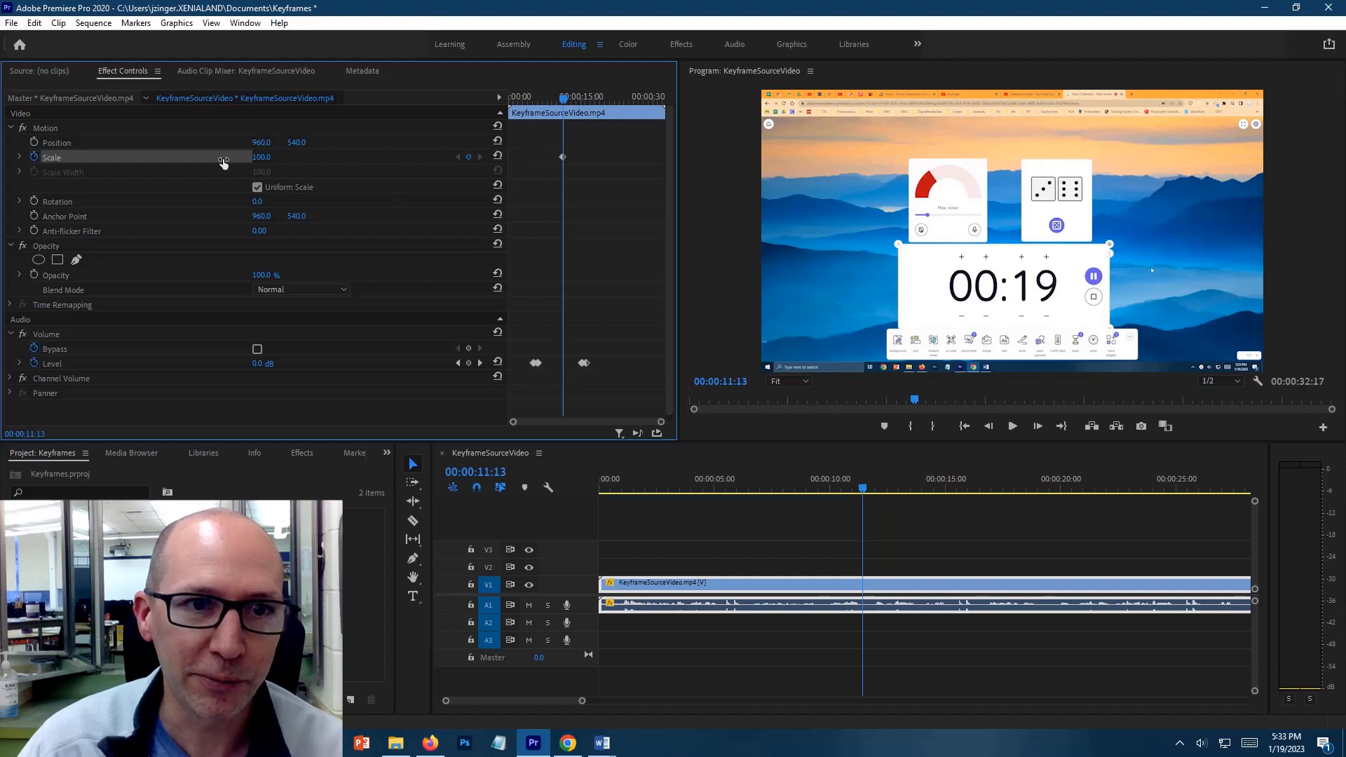
{"action": "left_click", "coordinate": [34, 142]}
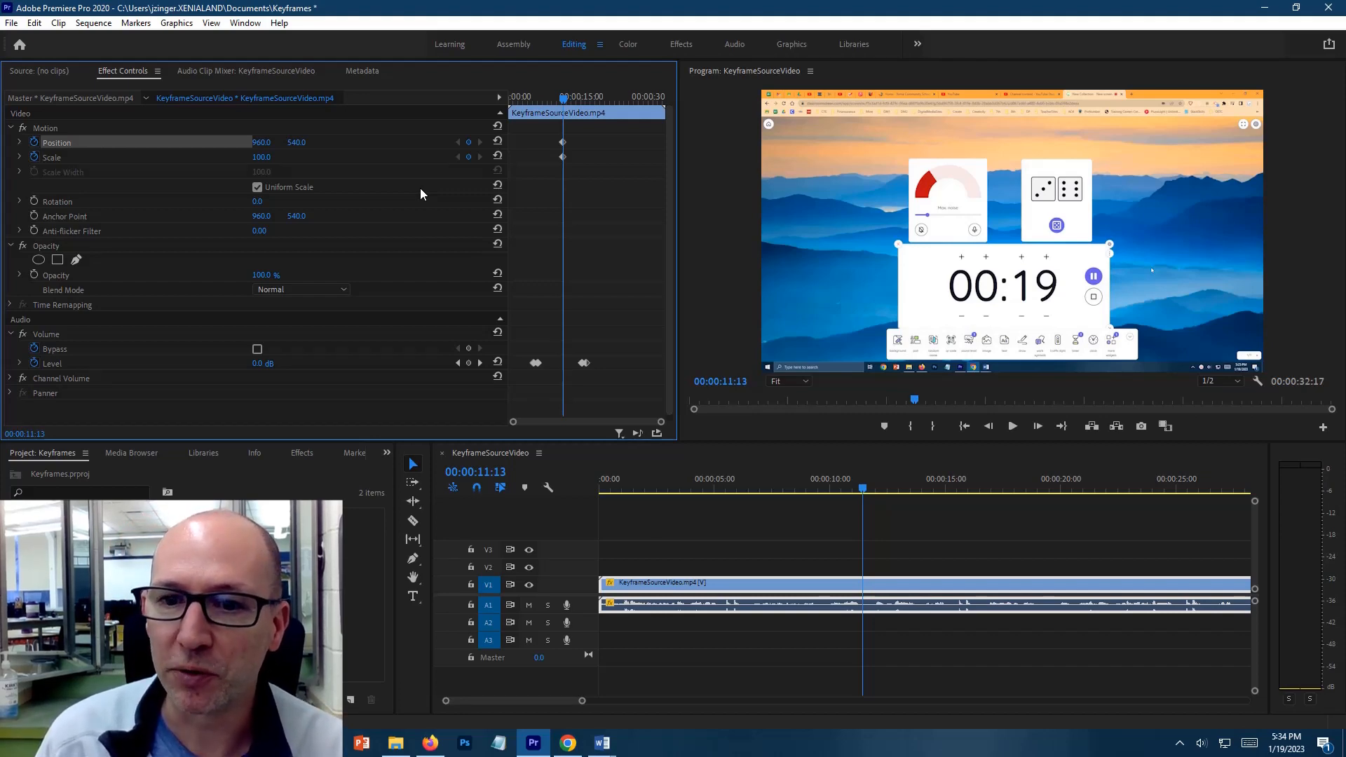
Add Scale and Position keyframes at 00:00:11:23, setting Scale to 322 and Position to 526, 911 to frame the dice card
{"action": "key", "text": "space"}
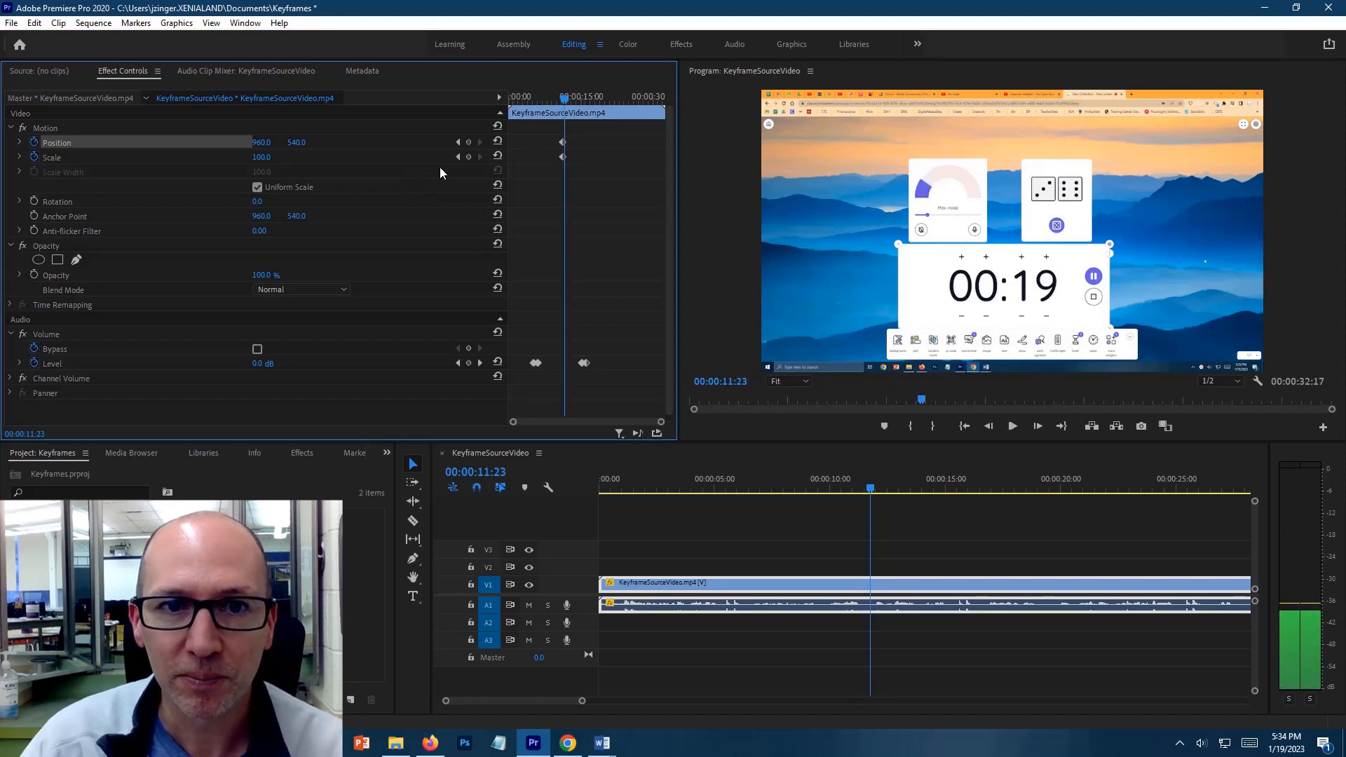
{"action": "left_click", "coordinate": [469, 157]}
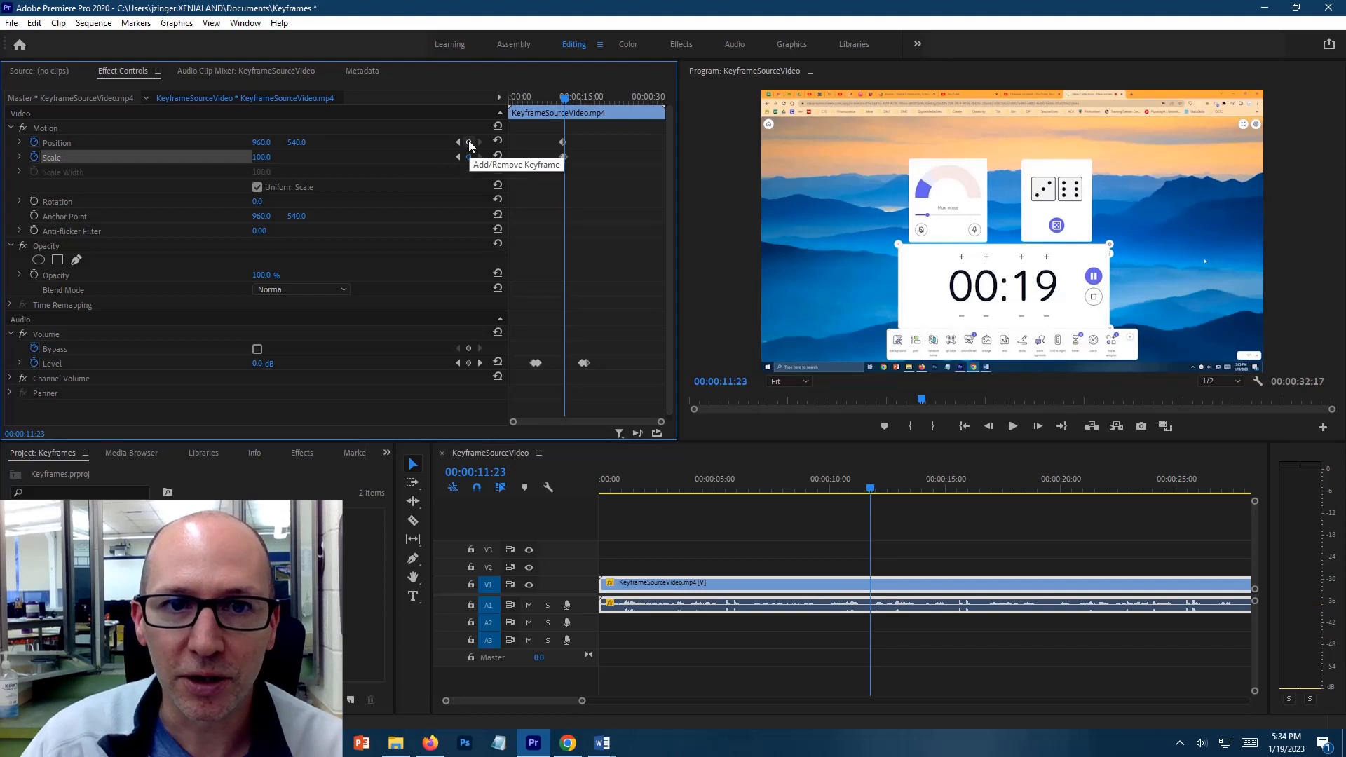
{"action": "left_click", "coordinate": [469, 145]}
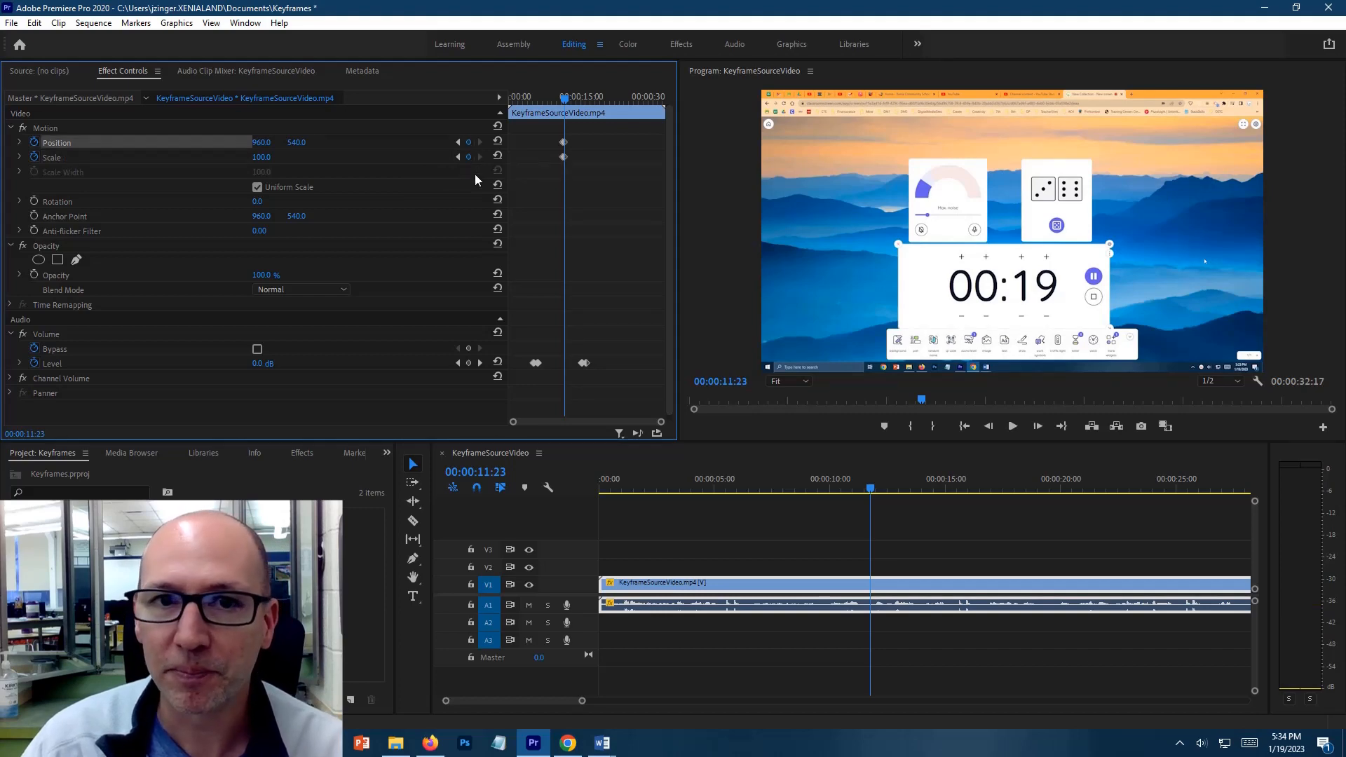
{"action": "left_click_drag", "start_coordinate": [258, 160], "coordinate": [392, 157]}
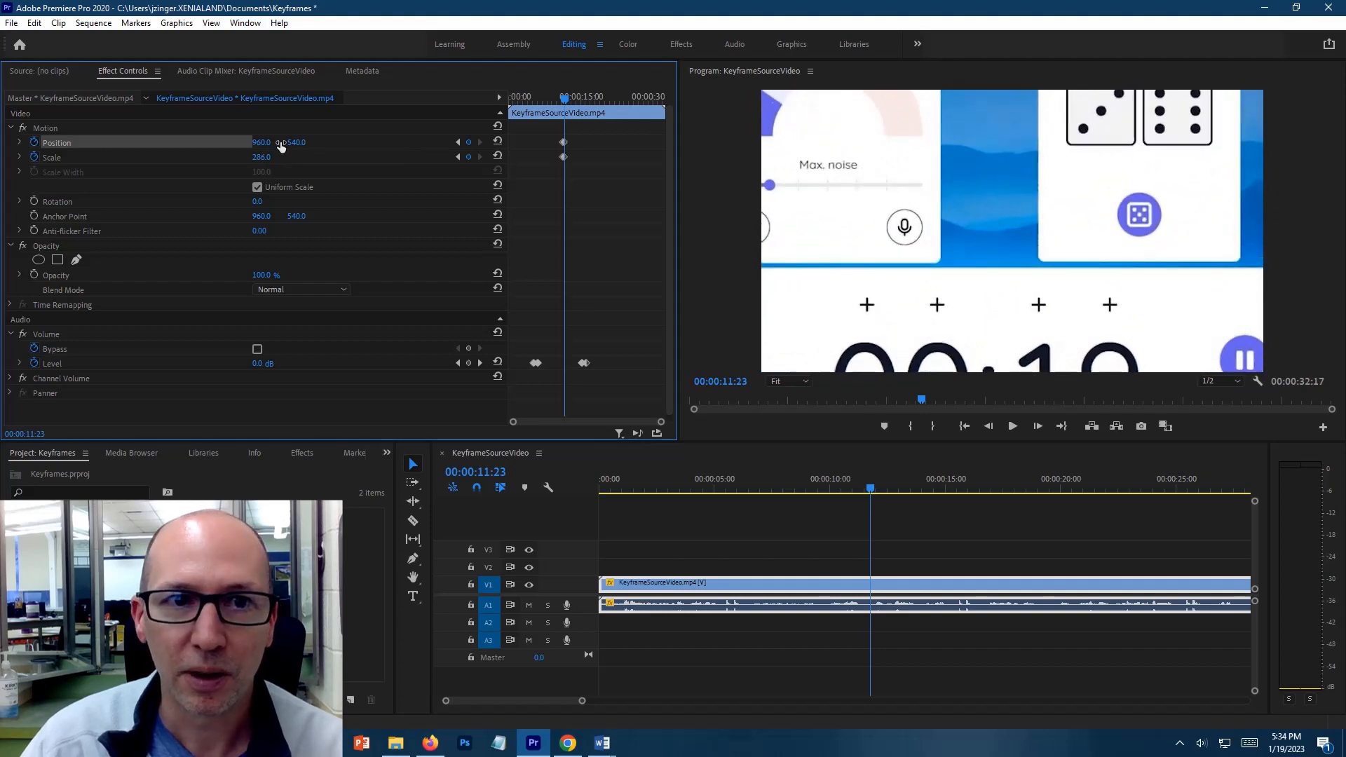
{"action": "left_click_drag", "start_coordinate": [296, 143], "coordinate": [525, 142]}
{"action": "left_click_drag", "start_coordinate": [261, 144], "coordinate": [338, 145]}
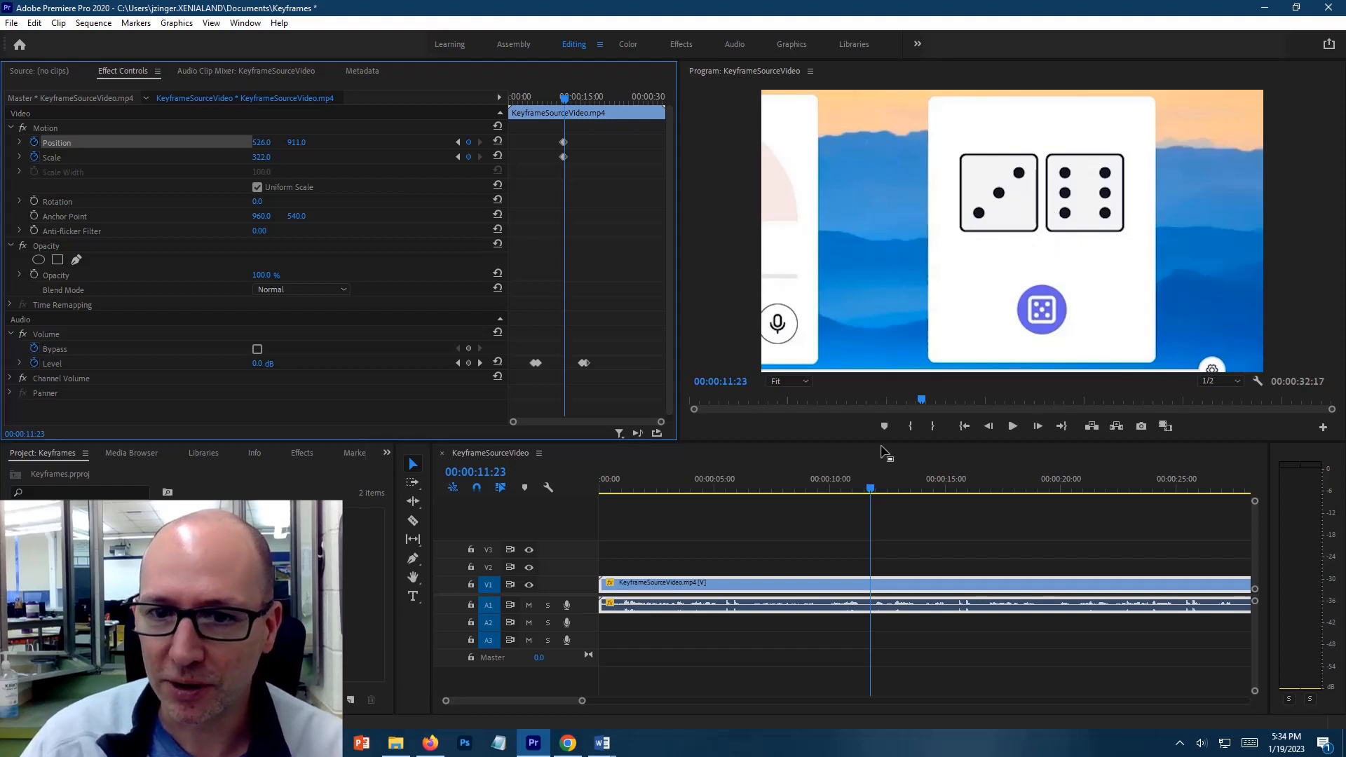
Add Scale and Position keyframes at 00:00:15:01 to hold the zoomed-in framing of the dice
{"action": "left_click_drag", "start_coordinate": [872, 493], "coordinate": [945, 480]}
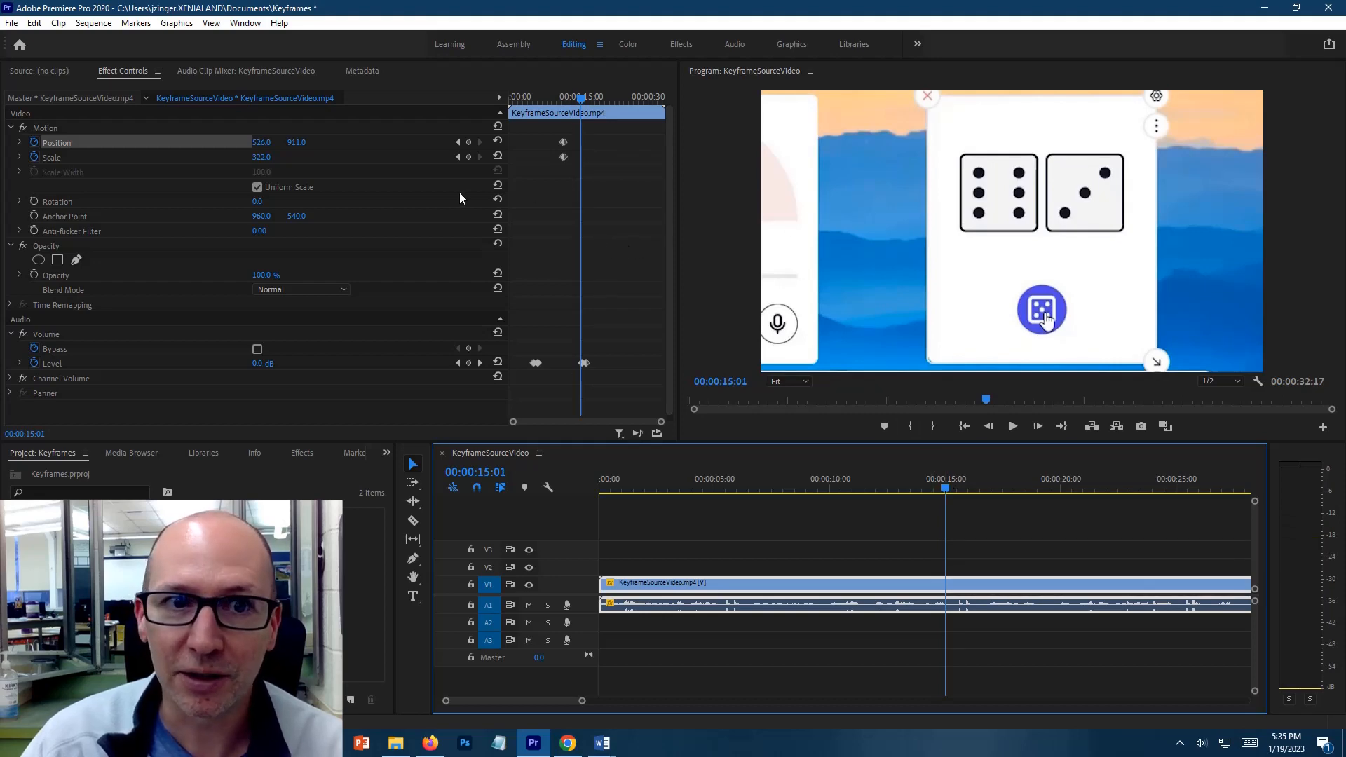
{"action": "left_click", "coordinate": [469, 157]}
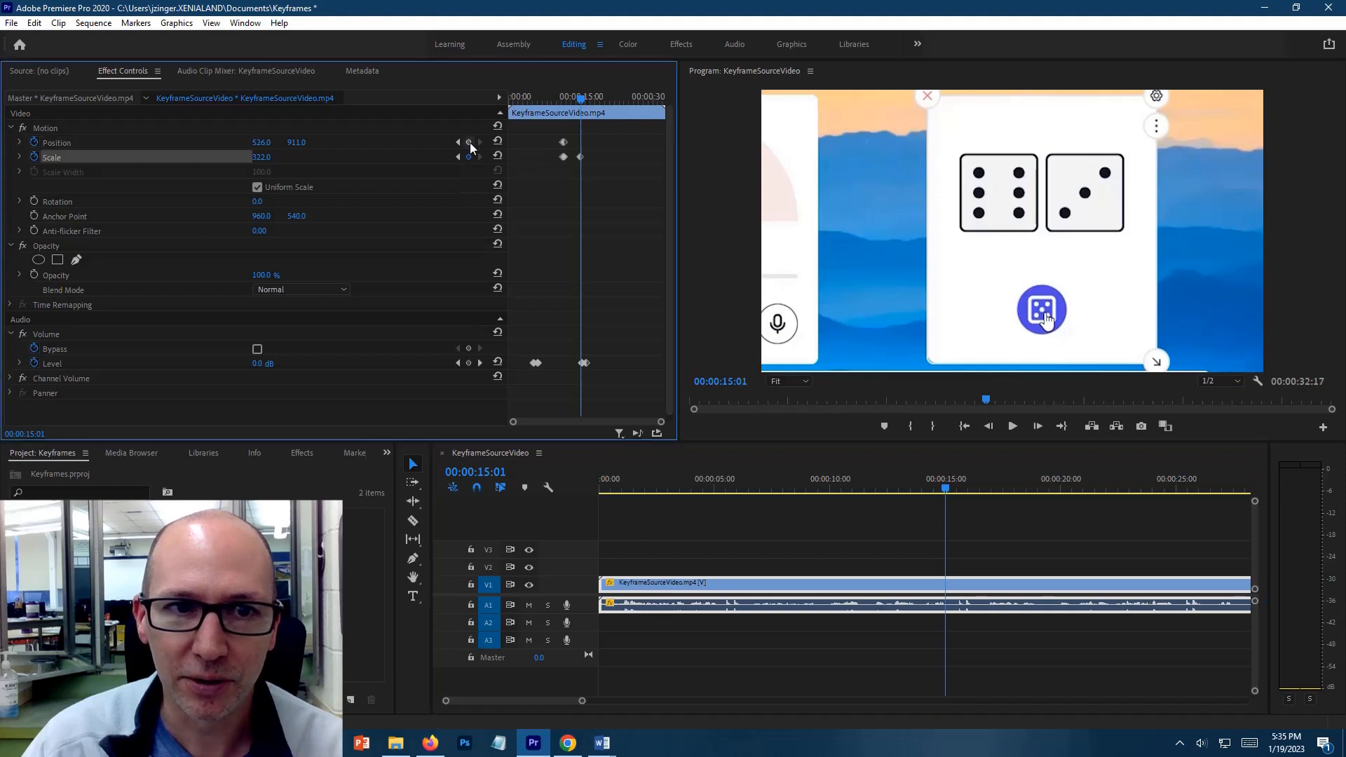
{"action": "left_click", "coordinate": [469, 142]}
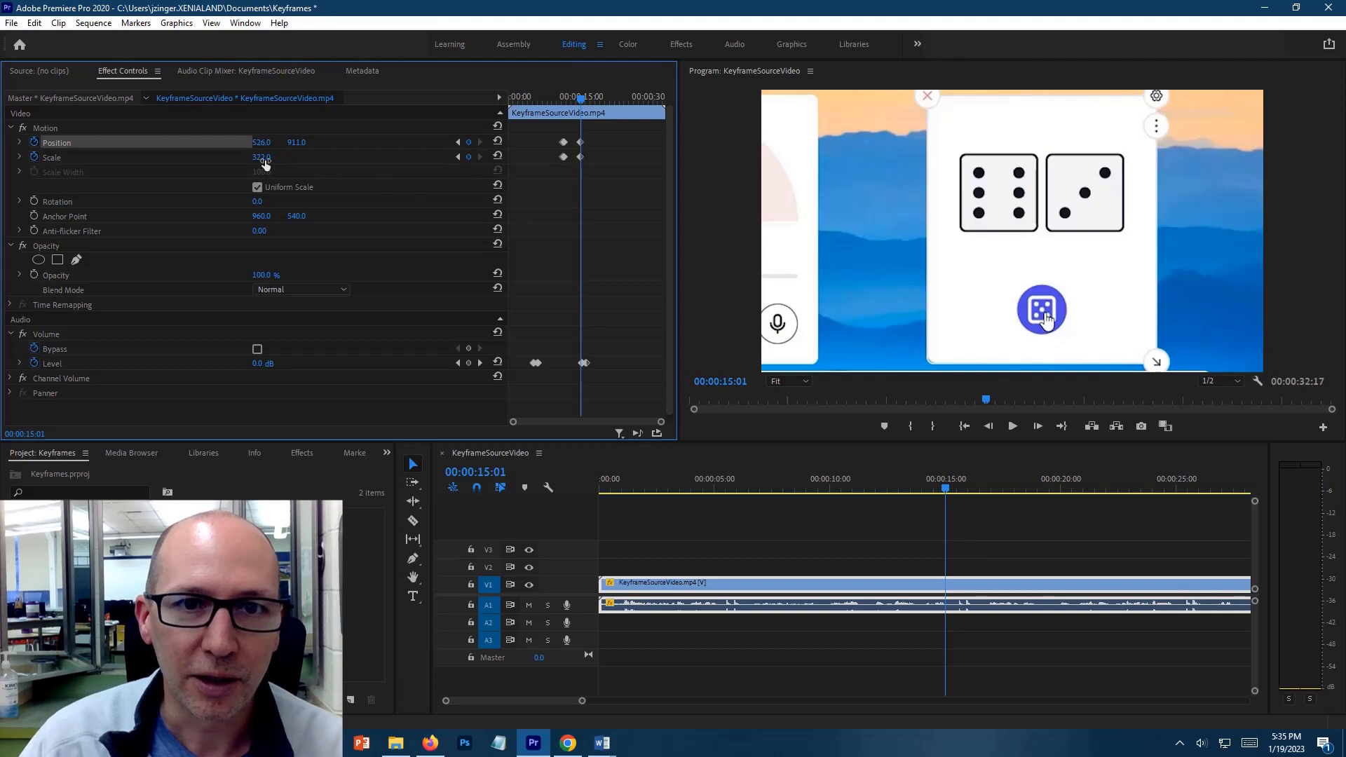
Add Scale and Position keyframes at 00:00:15:11, setting Scale to 100 and Position to 960, 540 to restore the full frame
{"action": "key", "text": "space"}
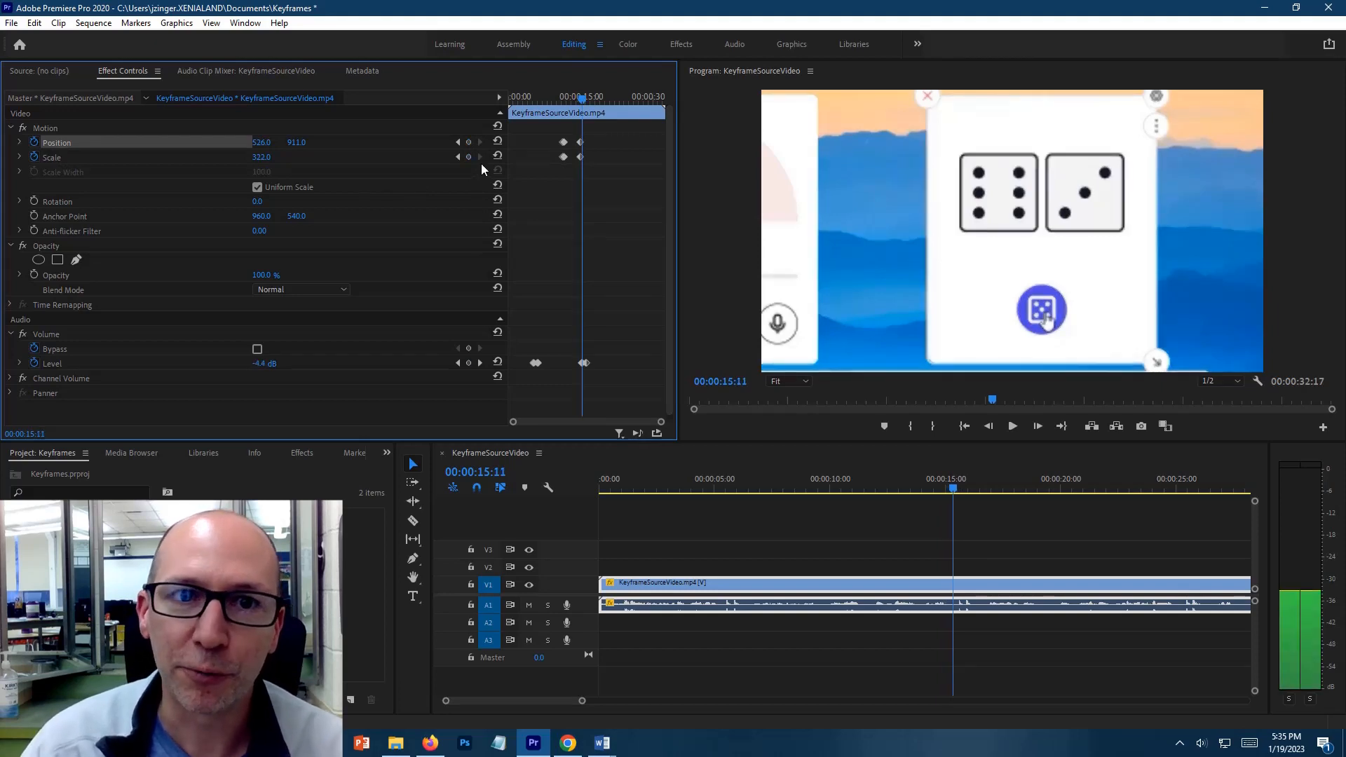
{"action": "left_click", "coordinate": [468, 155]}
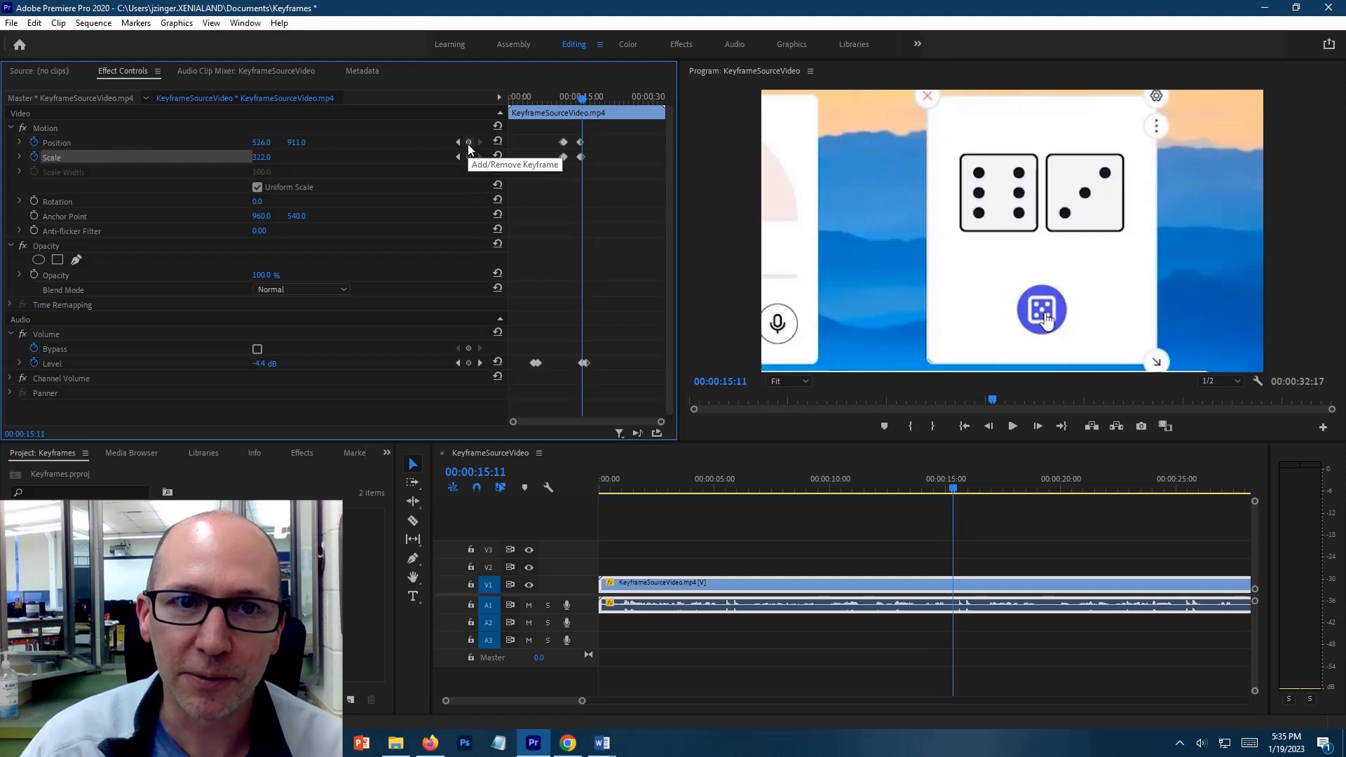
{"action": "left_click", "coordinate": [468, 143]}
{"action": "left_click", "coordinate": [262, 158]}
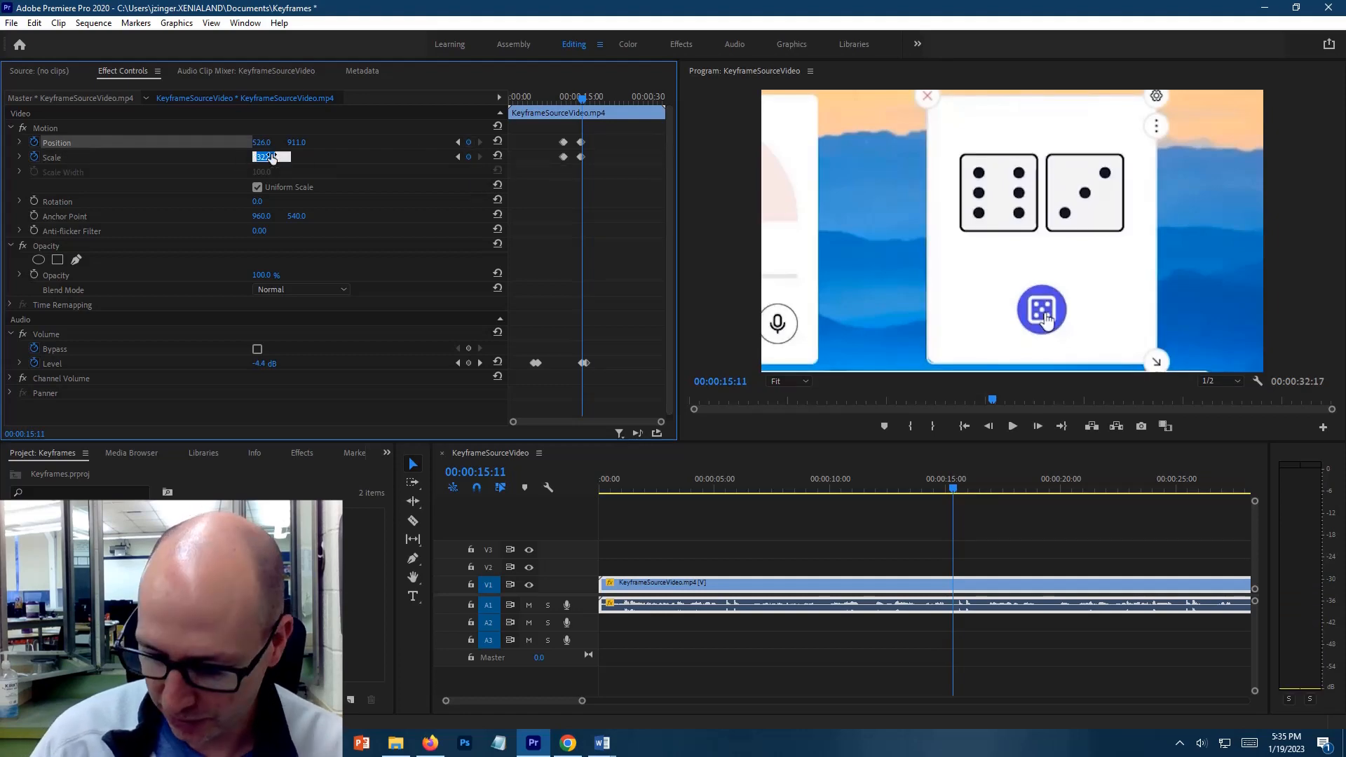
{"action": "type", "text": "100"}
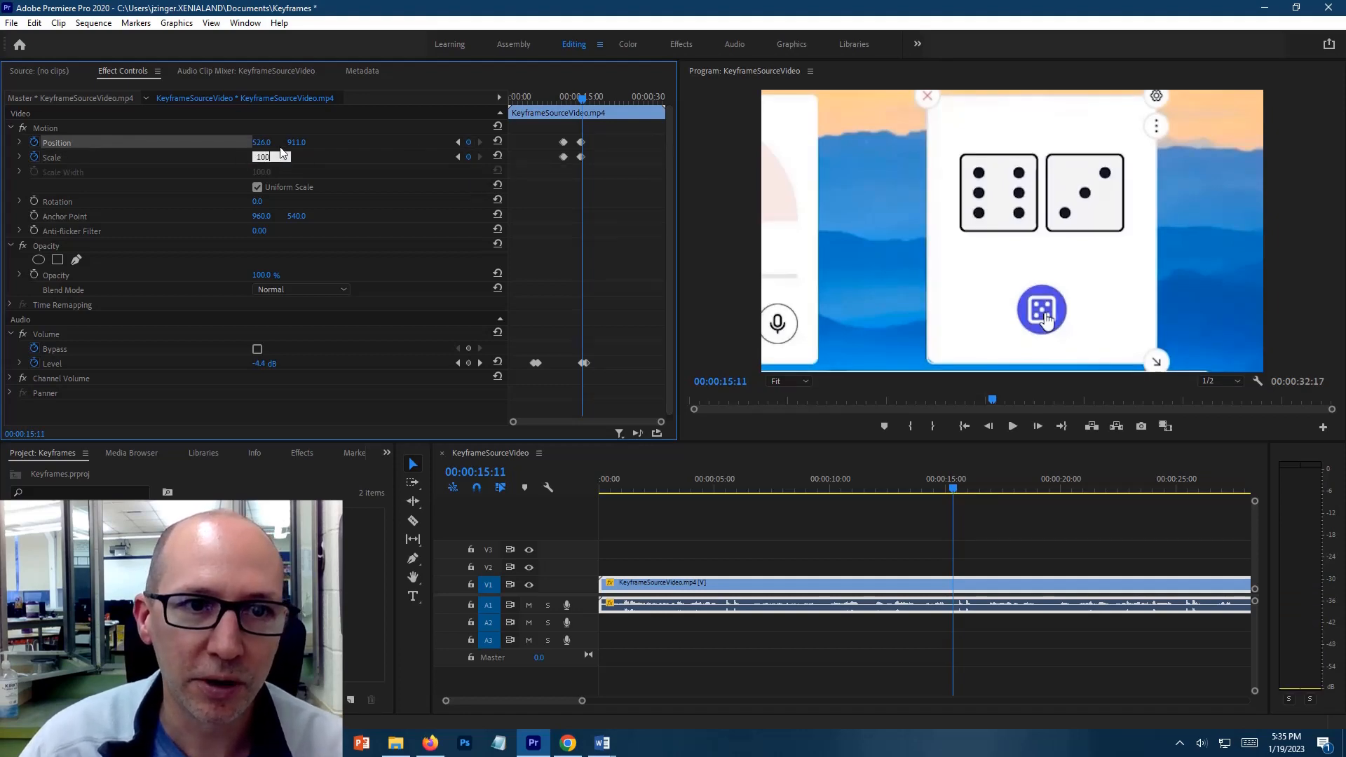
{"action": "left_click", "coordinate": [266, 141]}
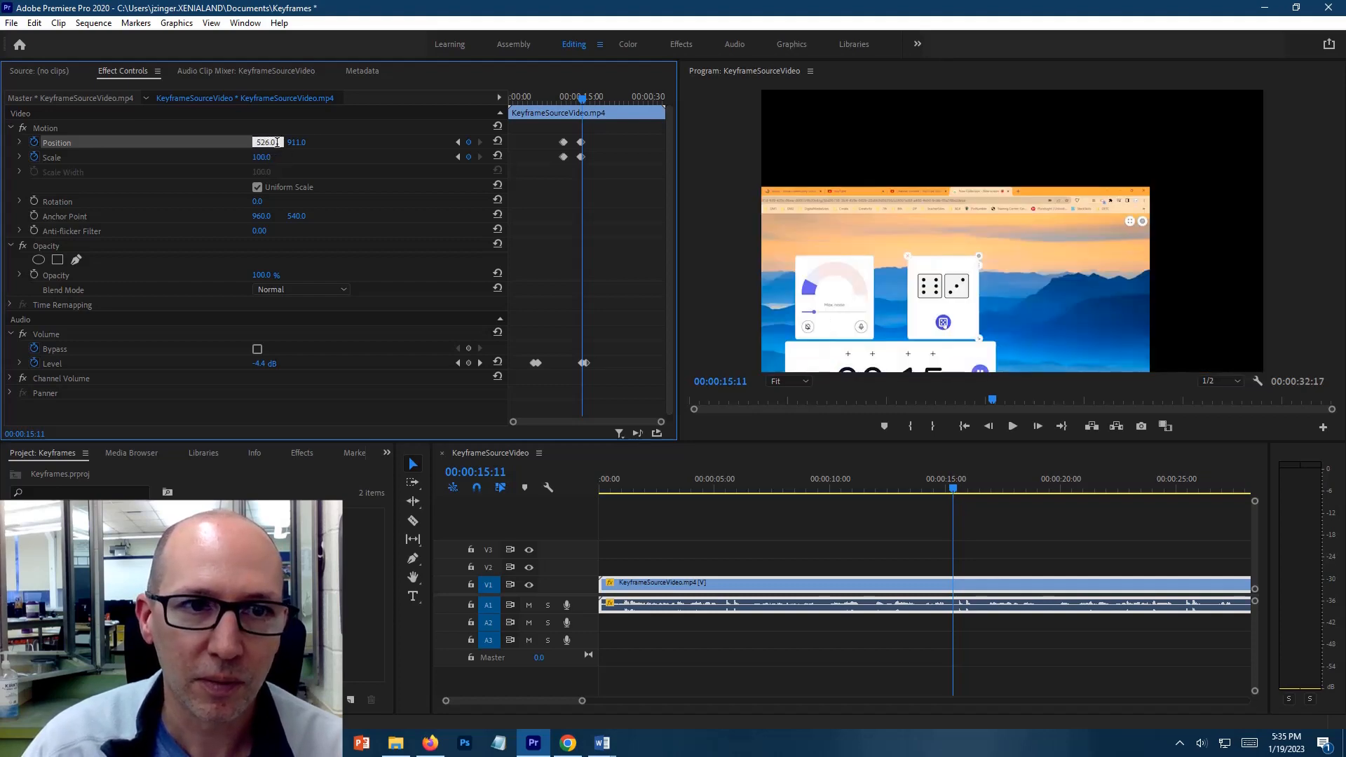
{"action": "left_click_drag", "start_coordinate": [277, 142], "coordinate": [238, 143]}
{"action": "type", "text": "960"}
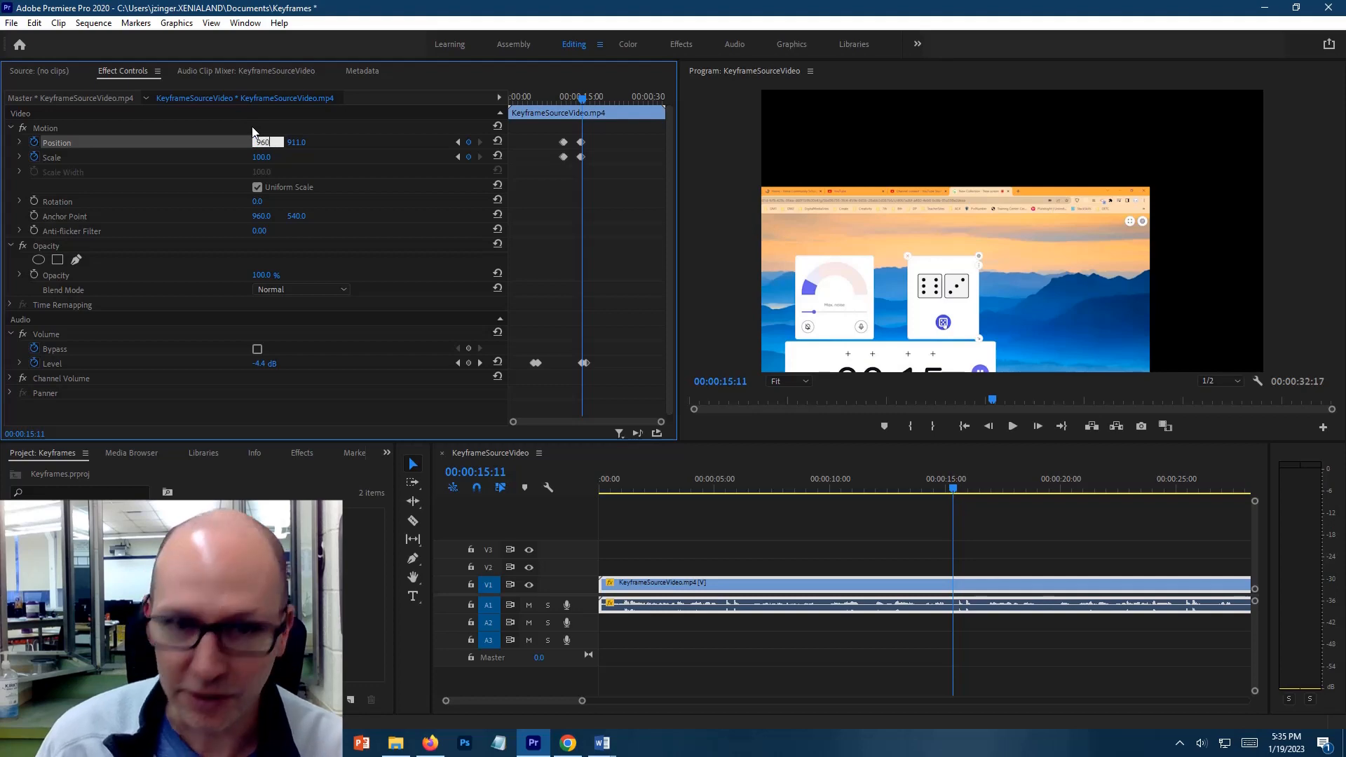
{"action": "left_click", "coordinate": [300, 142]}
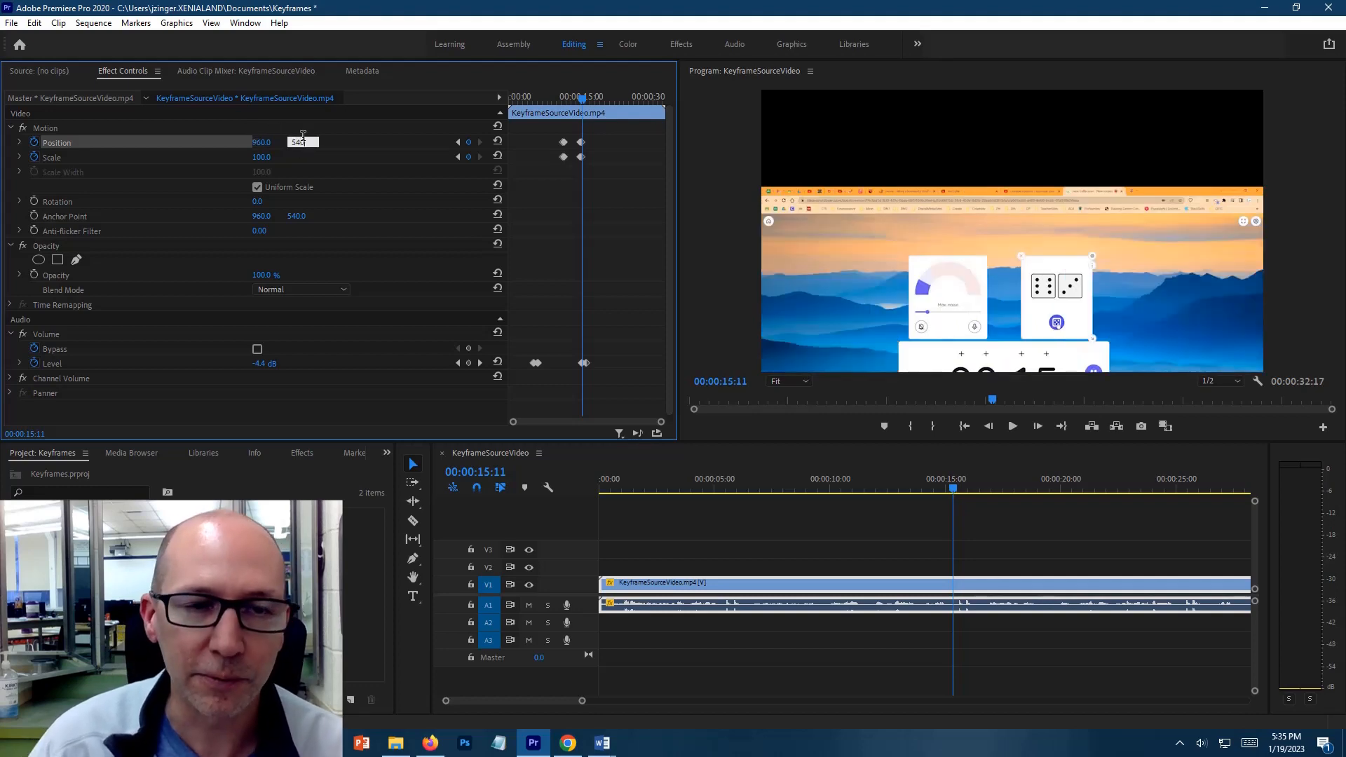
{"action": "key", "text": "Return"}
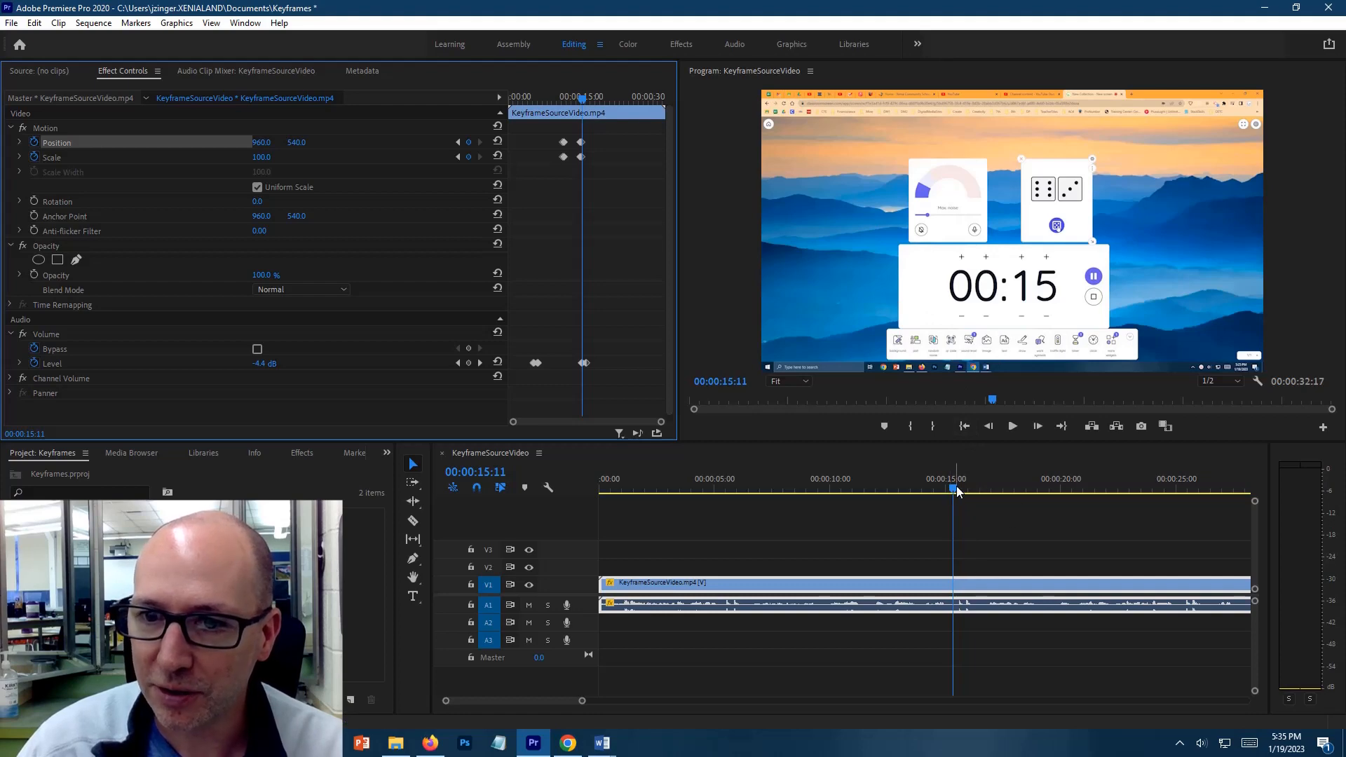
Add Scale and Position keyframes at 00:00:19:20 to hold the full-frame view before the second zoom
{"action": "left_click_drag", "start_coordinate": [953, 487], "coordinate": [1053, 508]}
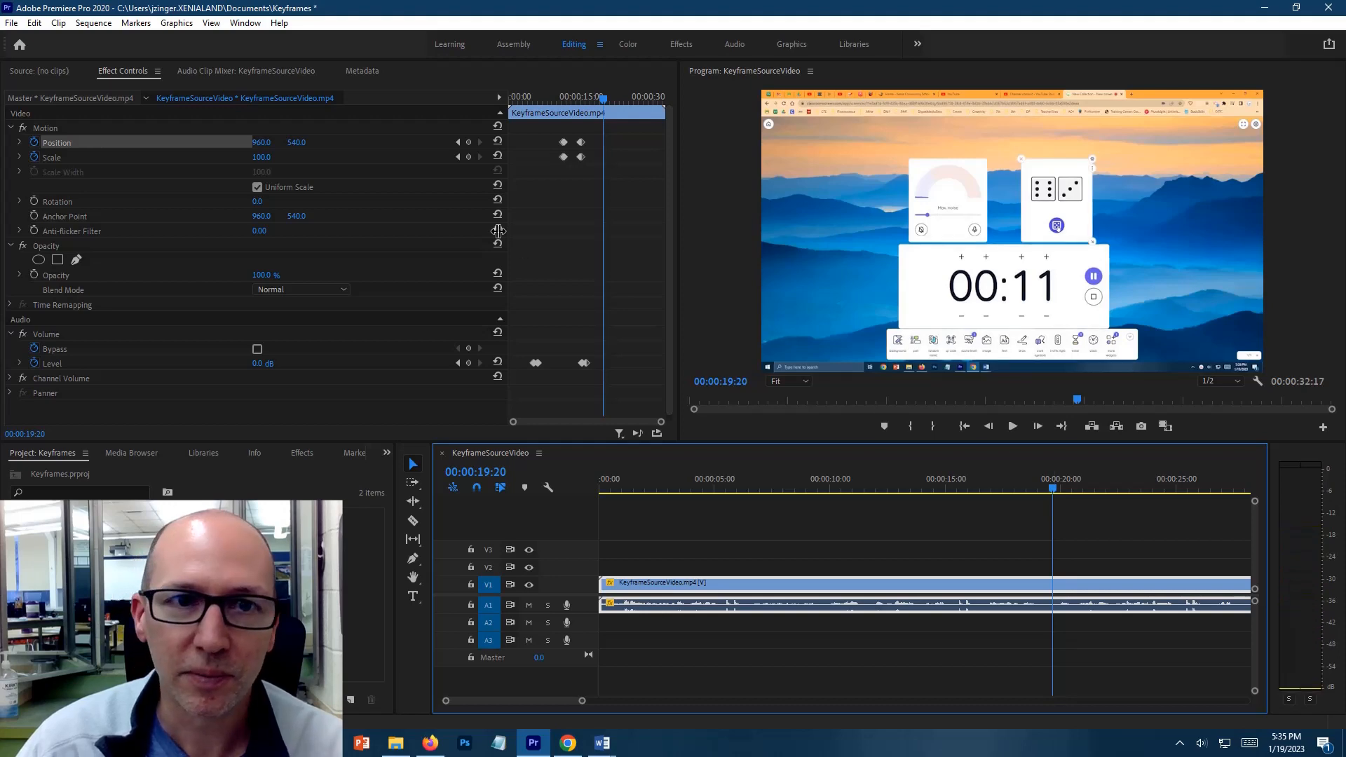
{"action": "left_click", "coordinate": [469, 157]}
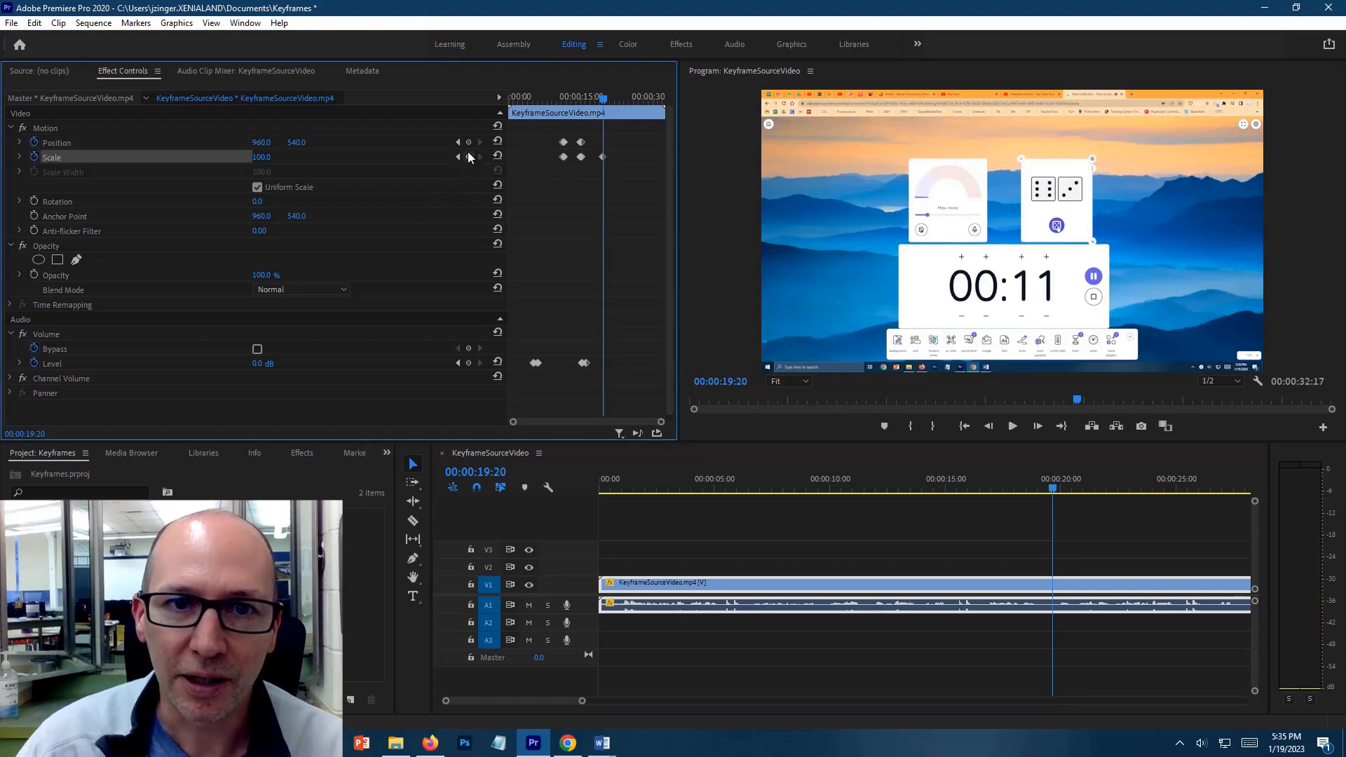
{"action": "left_click", "coordinate": [469, 142]}
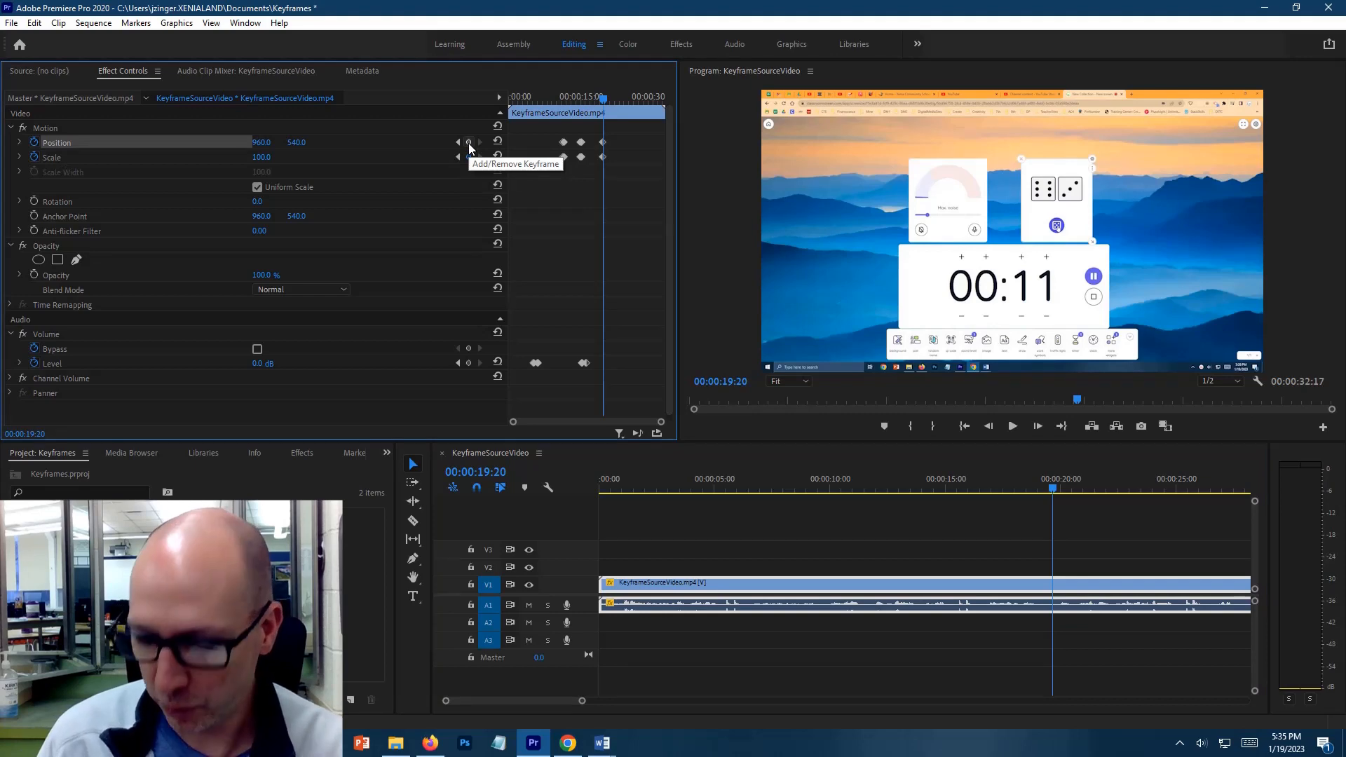
Add Scale and Position keyframes at 00:00:20:00, setting Scale to 320 and Position to 468, 919 to zoom in on the dice card
{"action": "key", "text": "Right"}
{"action": "key", "text": "Right"}
{"action": "key", "text": "Right"}
{"action": "key", "text": "Right"}
{"action": "key", "text": "Right"}
{"action": "key", "text": "Right"}
{"action": "key", "text": "Right"}
{"action": "key", "text": "Right"}
{"action": "key", "text": "Right"}
{"action": "key", "text": "Right"}
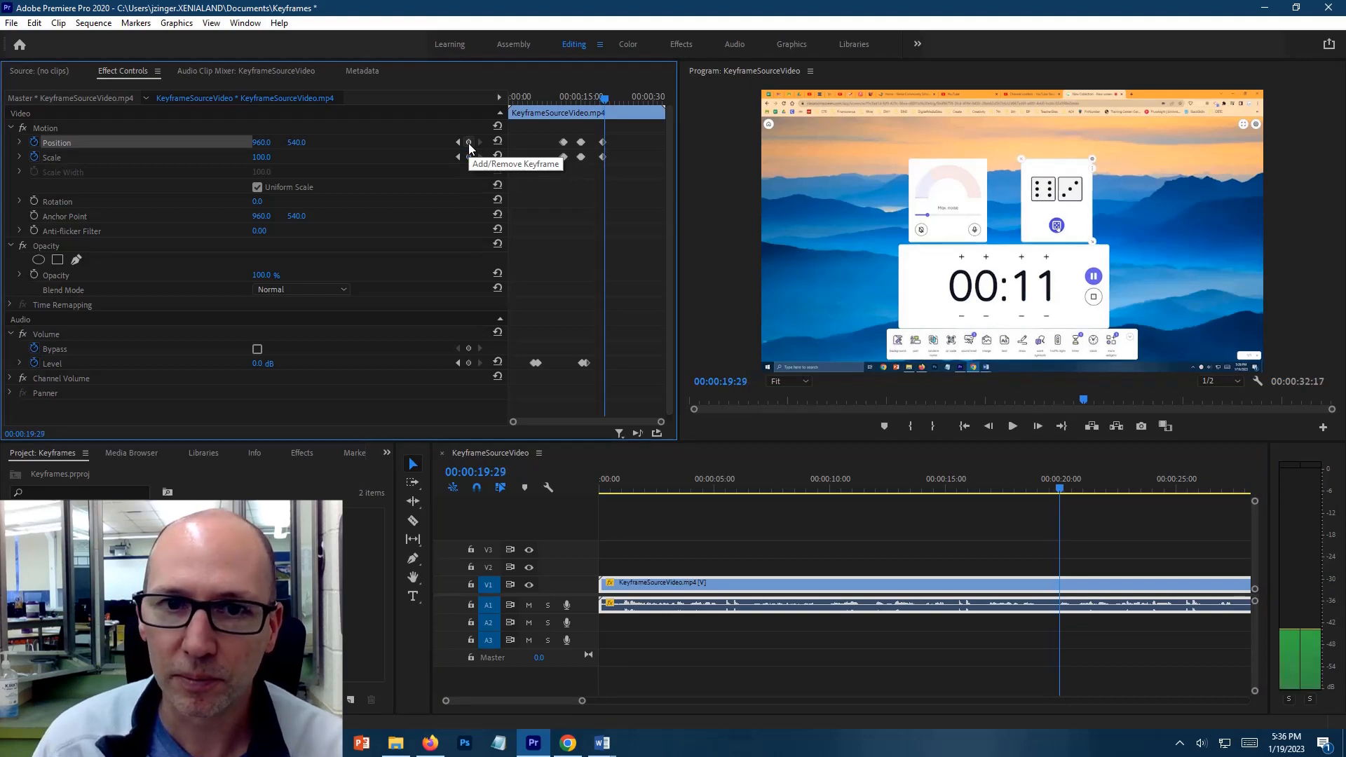
{"action": "left_click", "coordinate": [469, 143]}
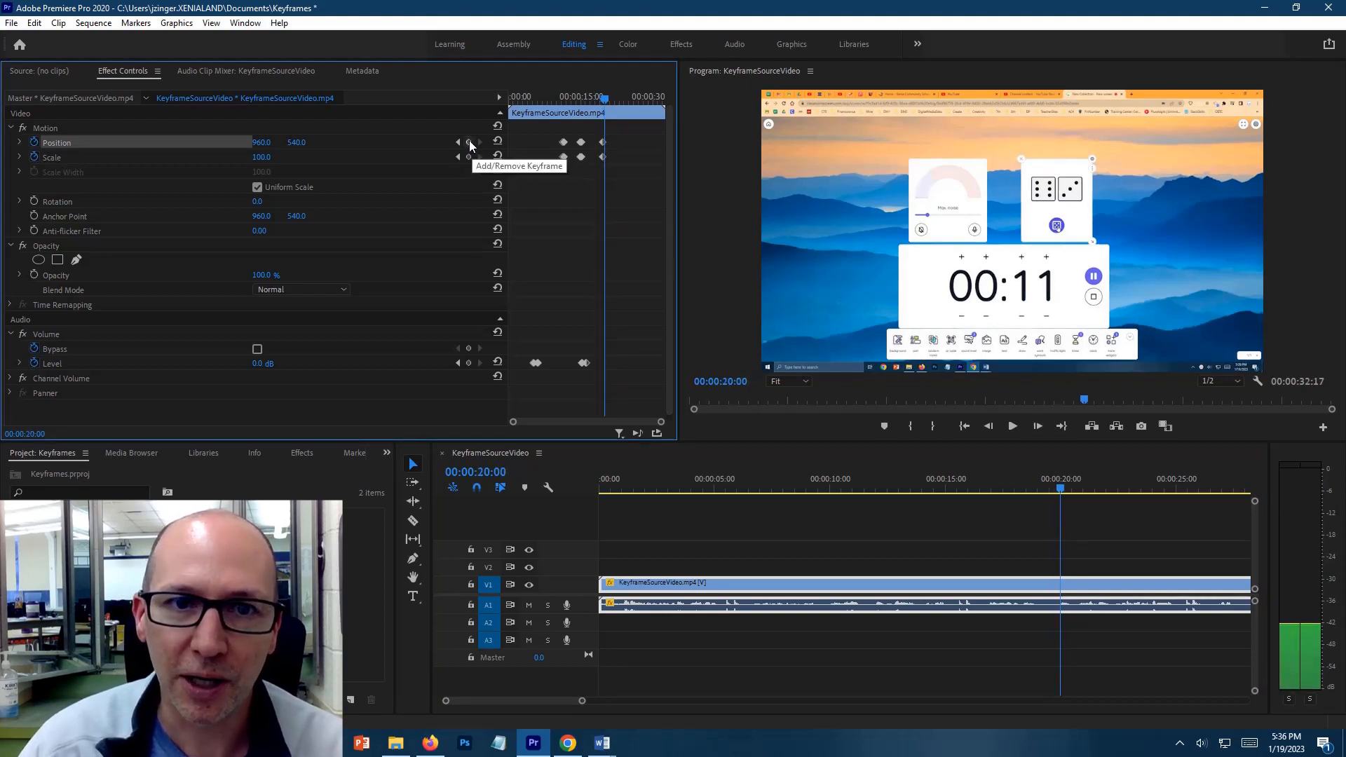
{"action": "left_click", "coordinate": [467, 156]}
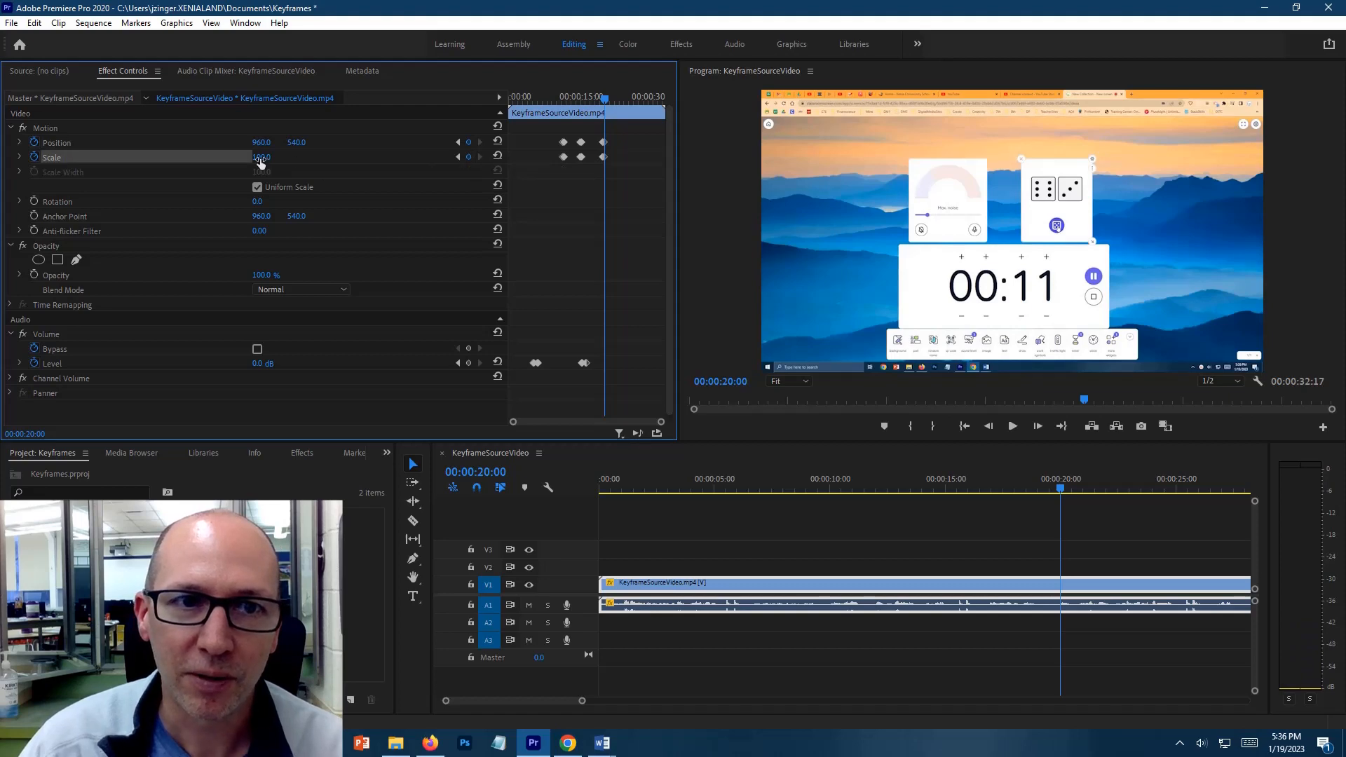
{"action": "left_click_drag", "start_coordinate": [259, 160], "coordinate": [559, 131]}
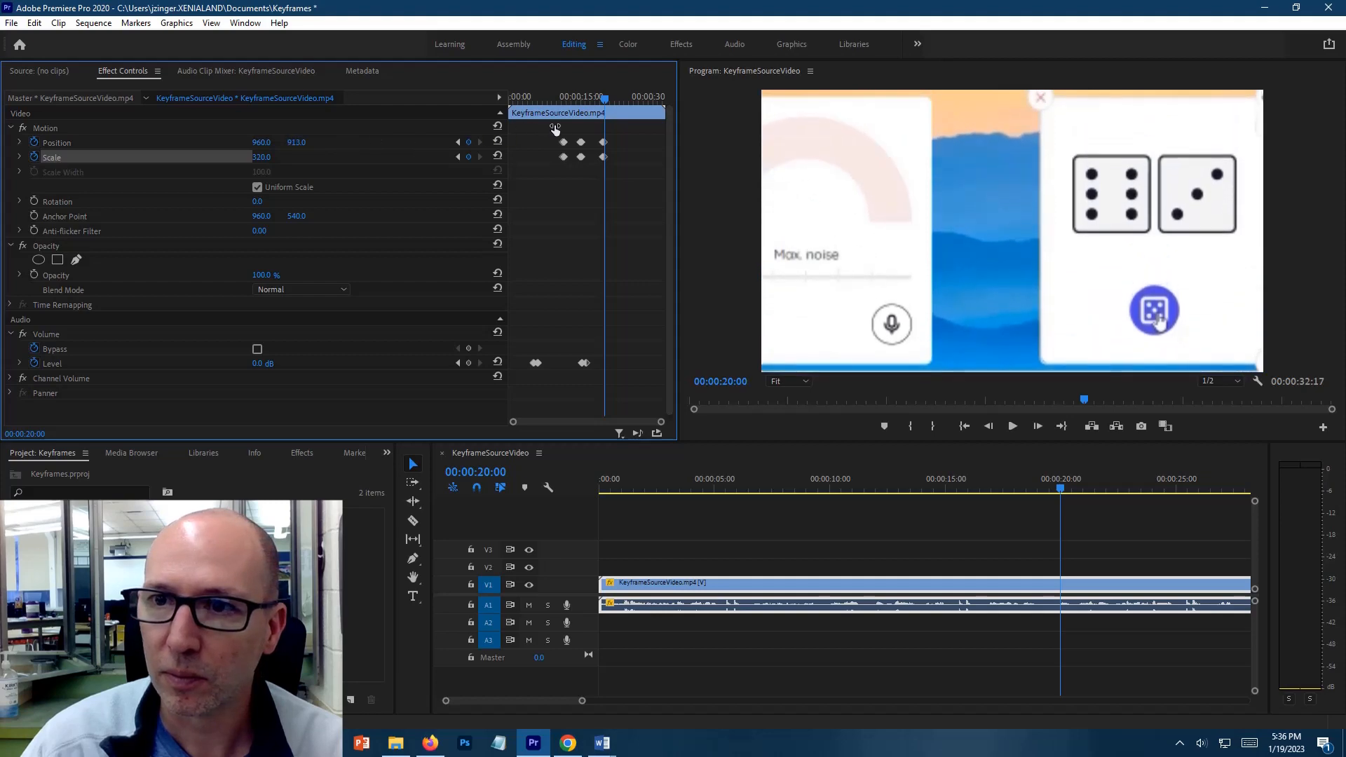
{"action": "left_click_drag", "start_coordinate": [265, 143], "coordinate": [186, 144]}
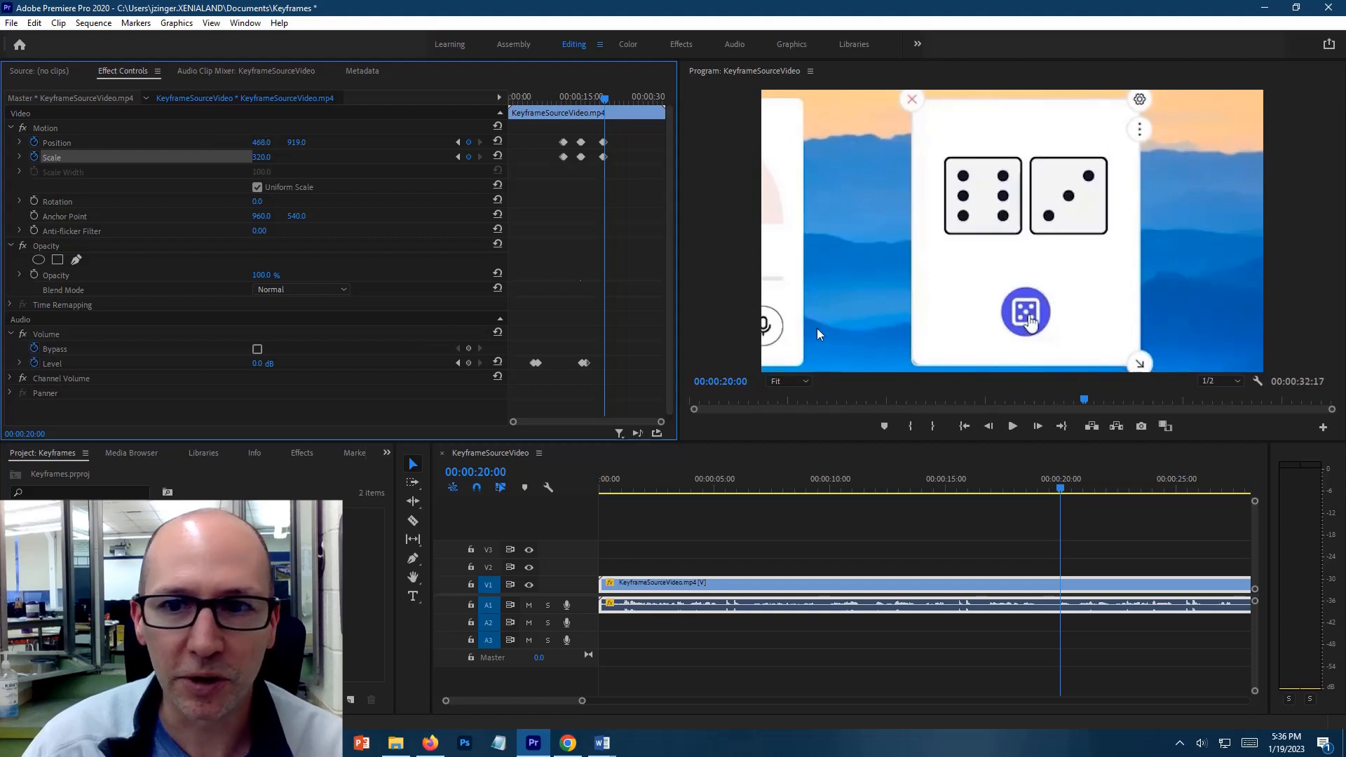
Add Scale and Position keyframes at 00:00:22:11 to hold the second zoom, and advance the playhead a few frames past them
{"action": "left_click_drag", "start_coordinate": [1062, 488], "coordinate": [1115, 490]}
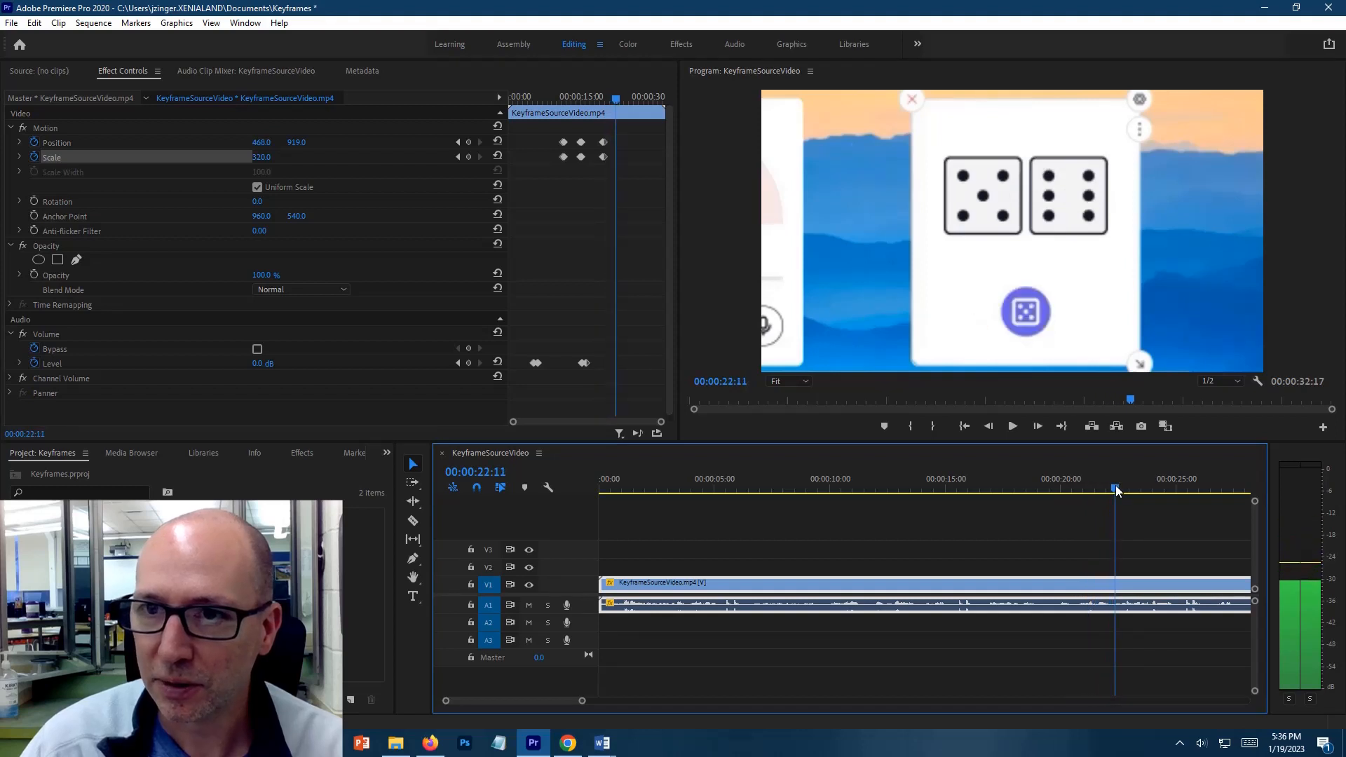
{"action": "left_click", "coordinate": [469, 157]}
{"action": "left_click", "coordinate": [469, 143]}
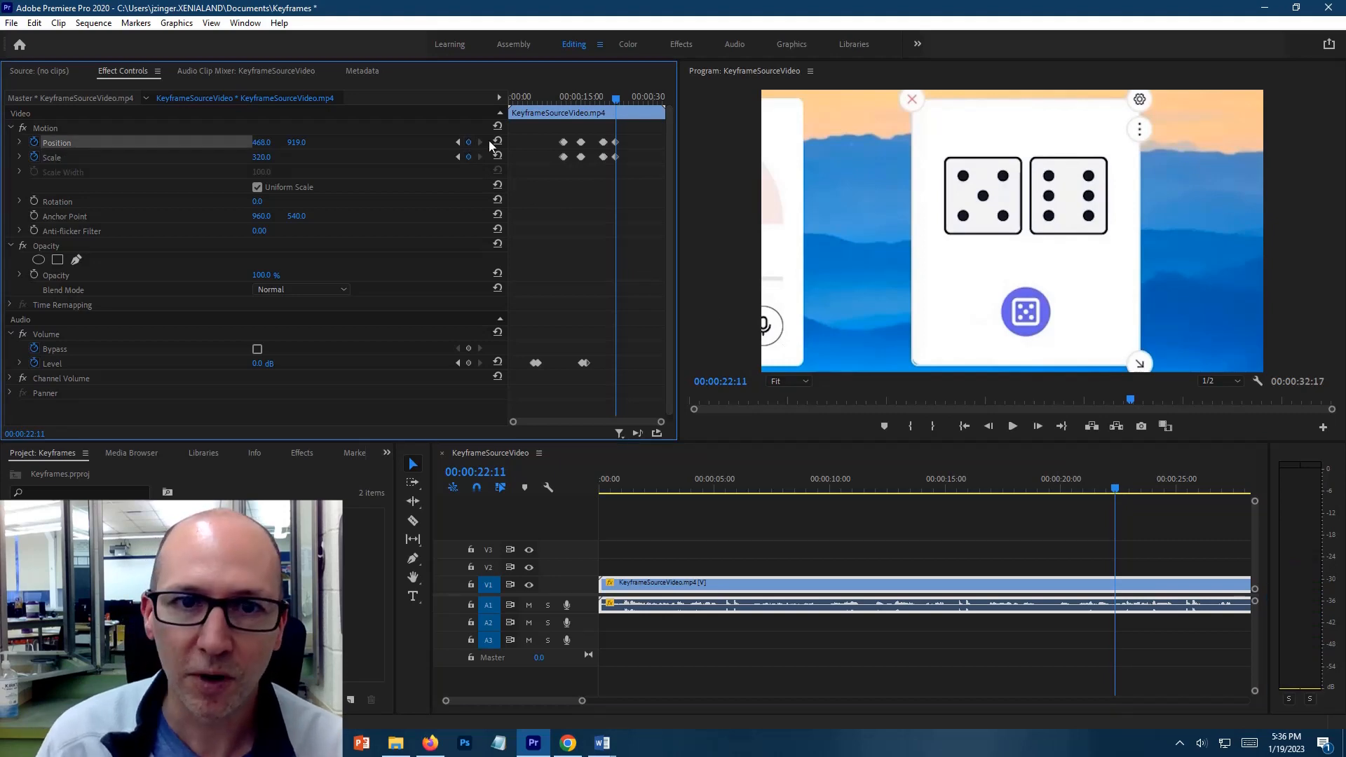
{"action": "key", "text": "space"}
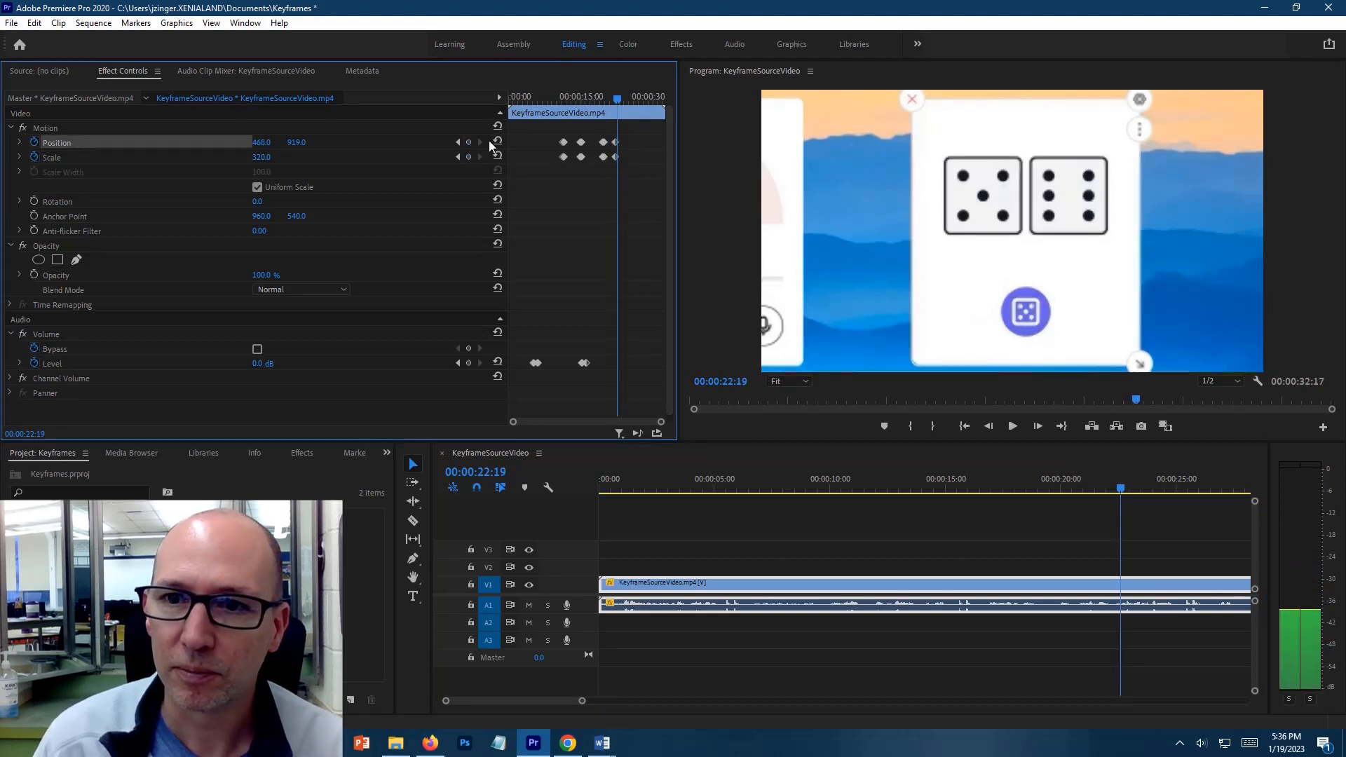
Add Scale and Position keyframes at 00:00:22:21, setting Scale to 100 and Position to 960, 540 to restore the full frame
{"action": "left_click", "coordinate": [270, 156]}
{"action": "type", "text": "100"}
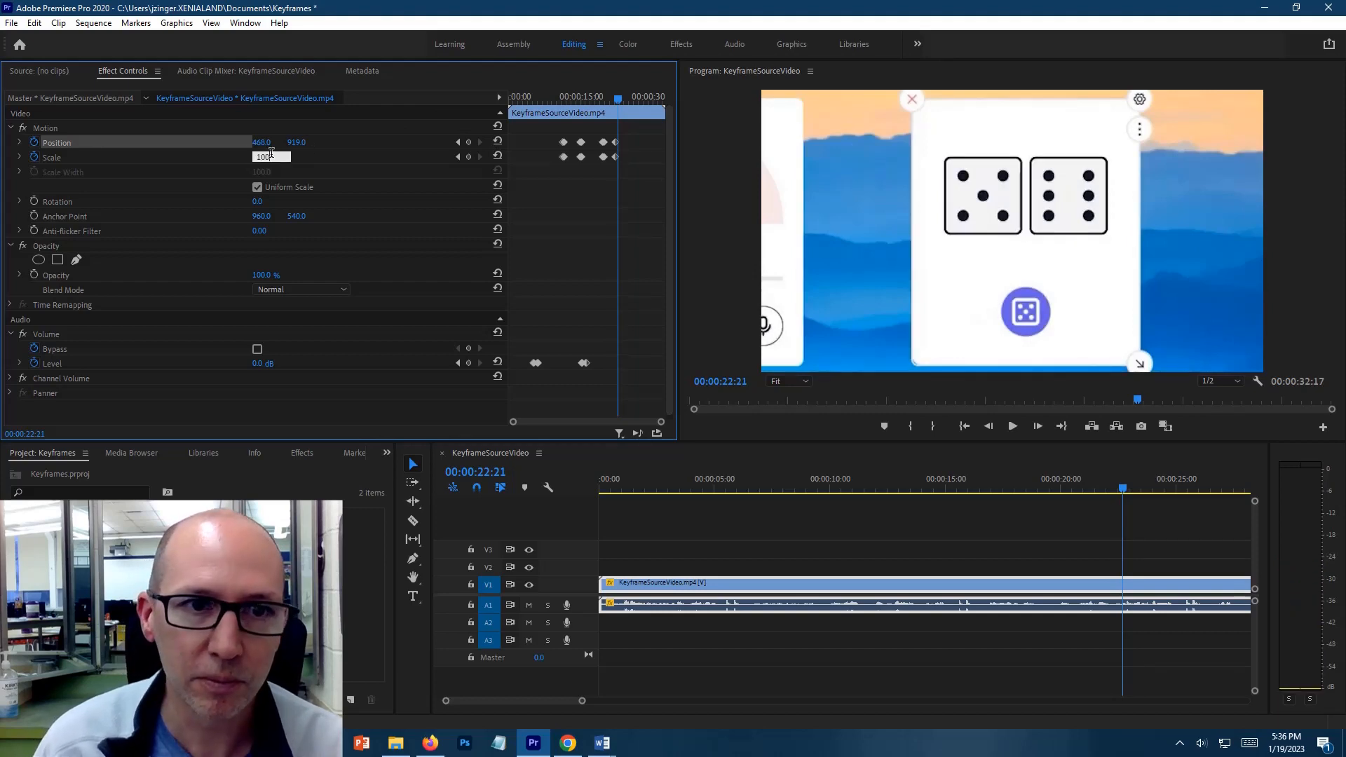
{"action": "left_click", "coordinate": [266, 143]}
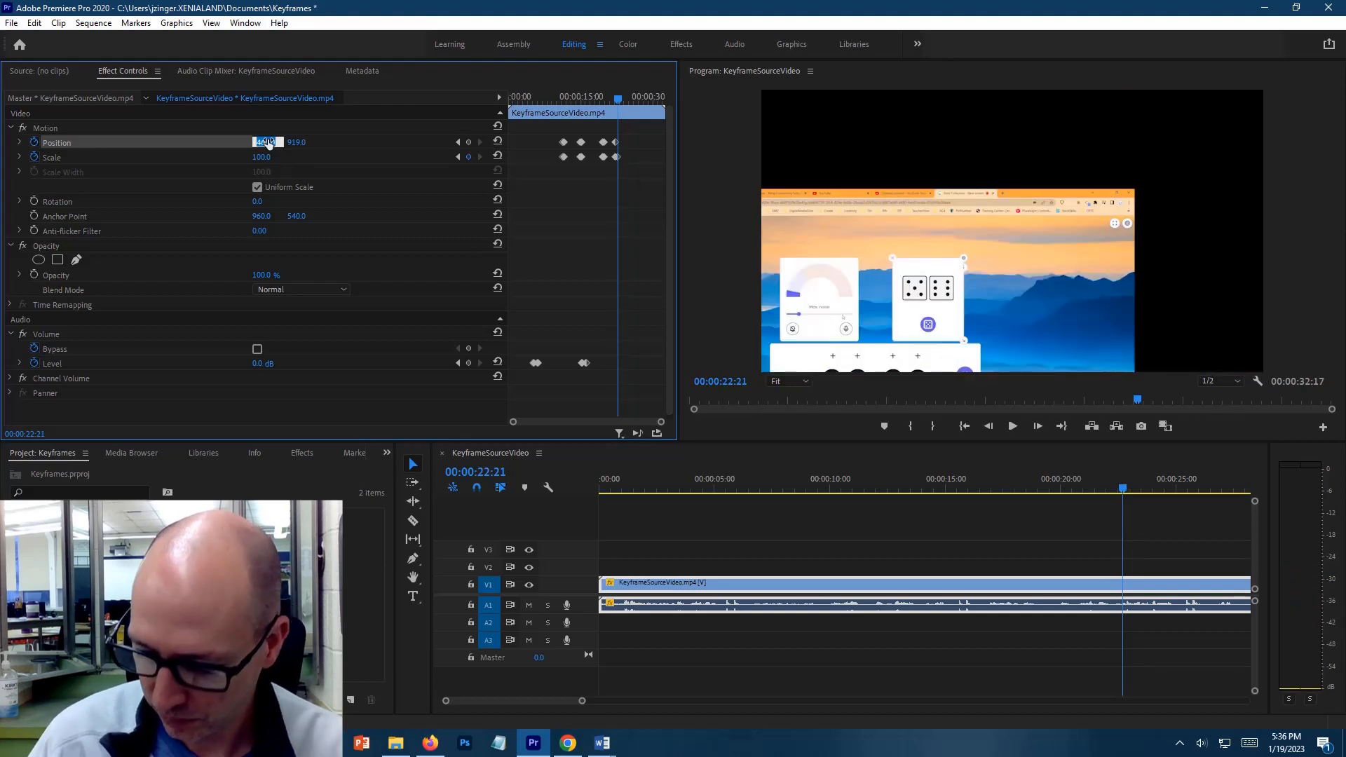
{"action": "type", "text": "9"}
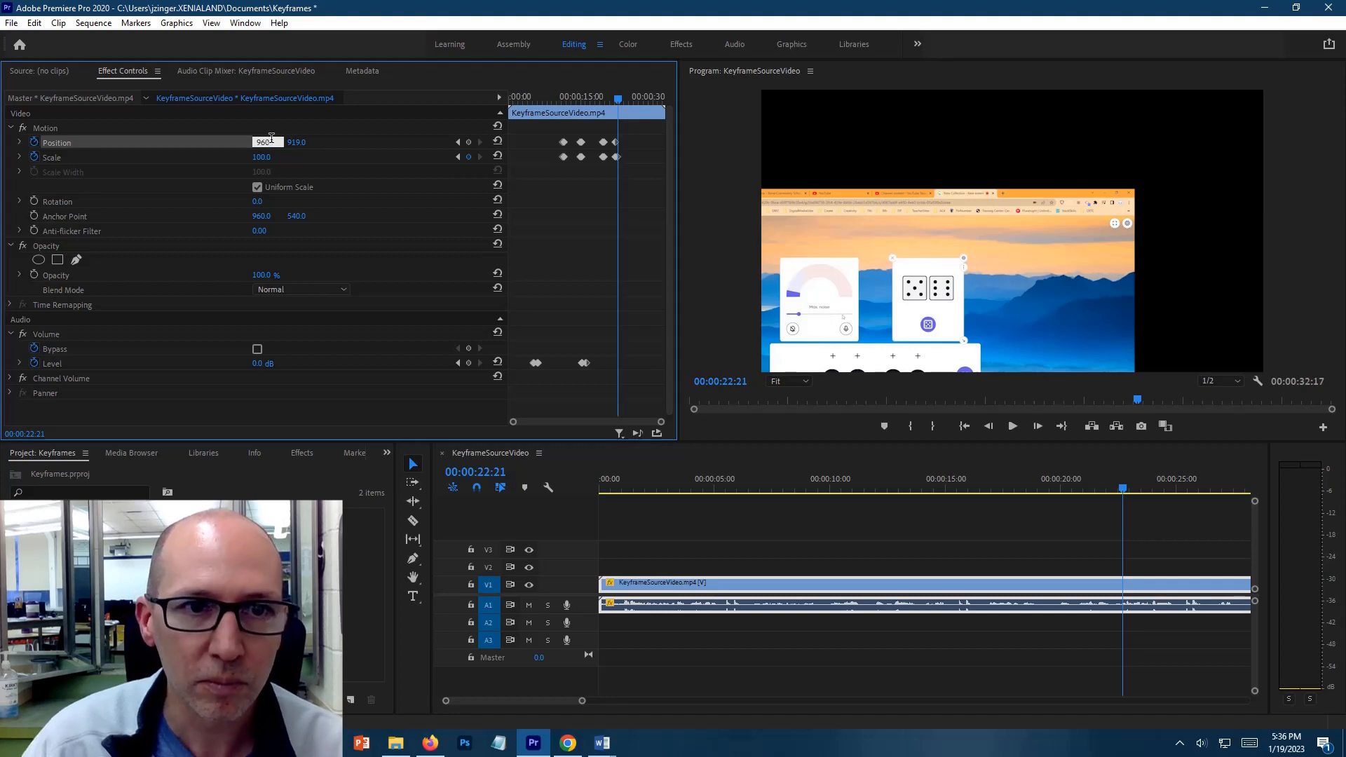
{"action": "type", "text": "60"}
{"action": "left_click", "coordinate": [294, 142]}
{"action": "type", "text": "54"}
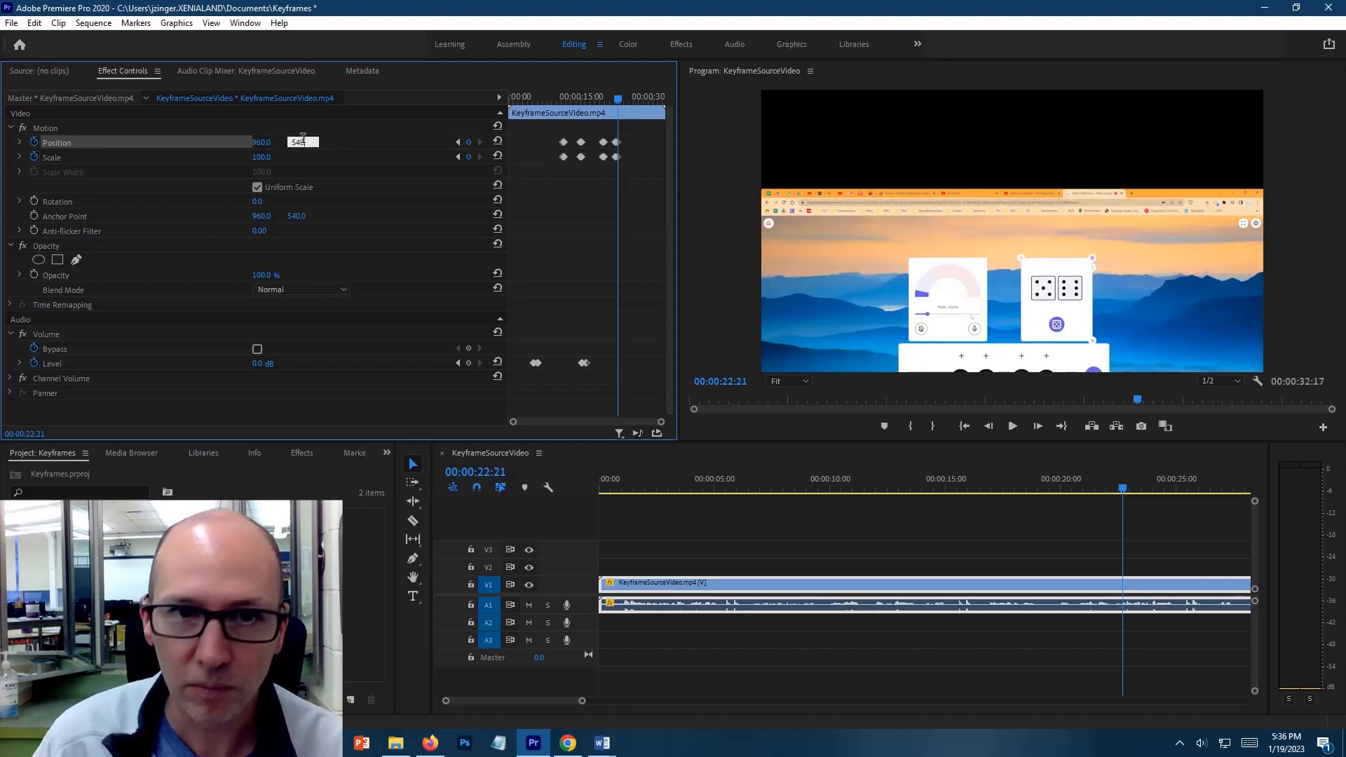
{"action": "type", "text": "0"}
{"action": "key", "text": "Return"}
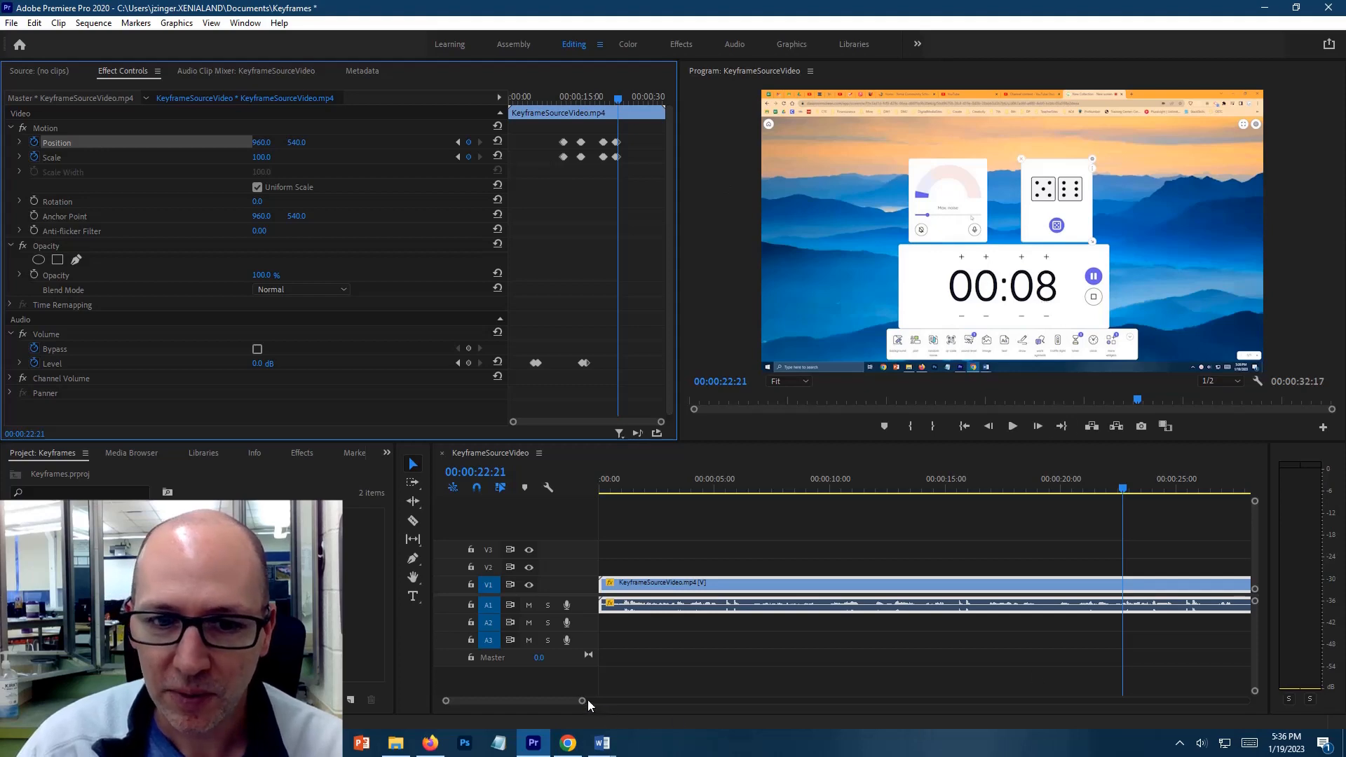
Add Position and Scale keyframes at 00:00:25:00 to hold the full-frame view before zooming in on the noise meter
{"action": "left_click_drag", "start_coordinate": [583, 701], "coordinate": [549, 700]}
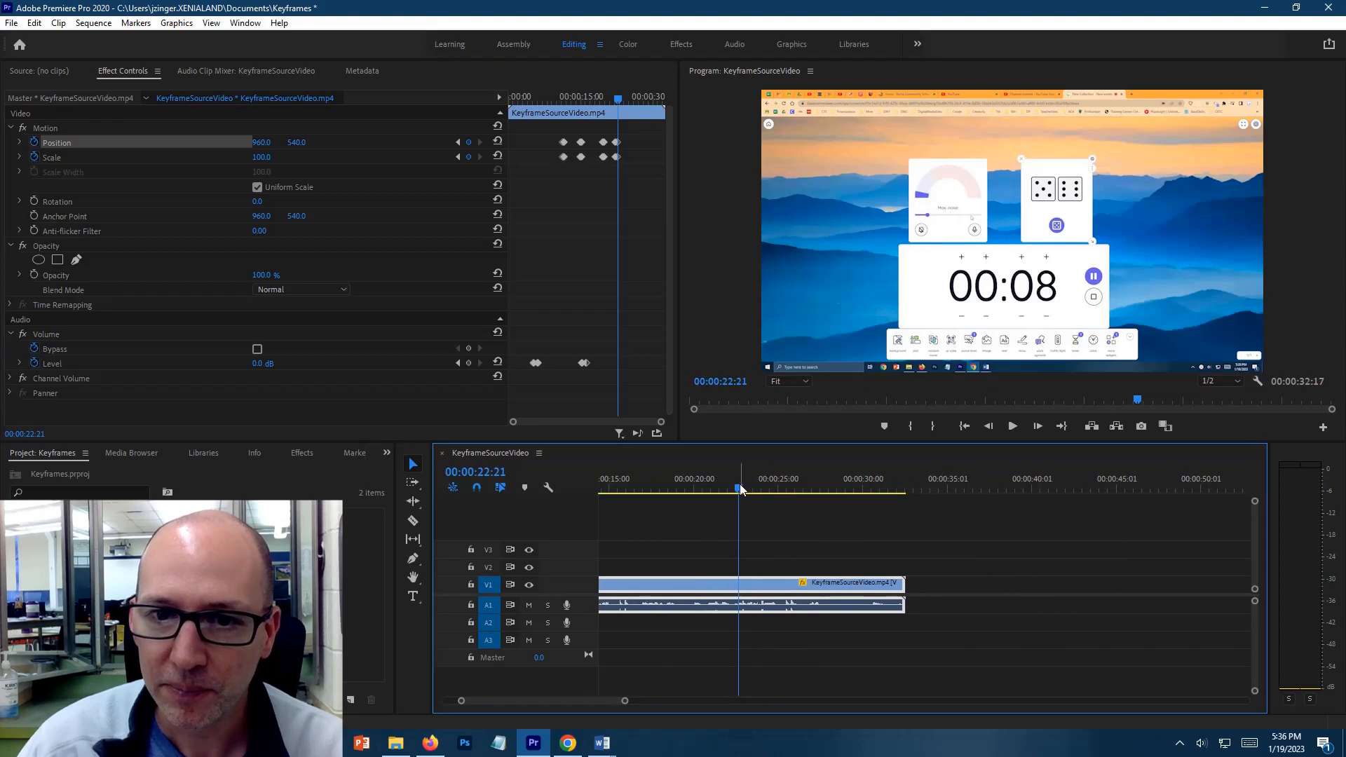
{"action": "left_click_drag", "start_coordinate": [738, 491], "coordinate": [776, 494]}
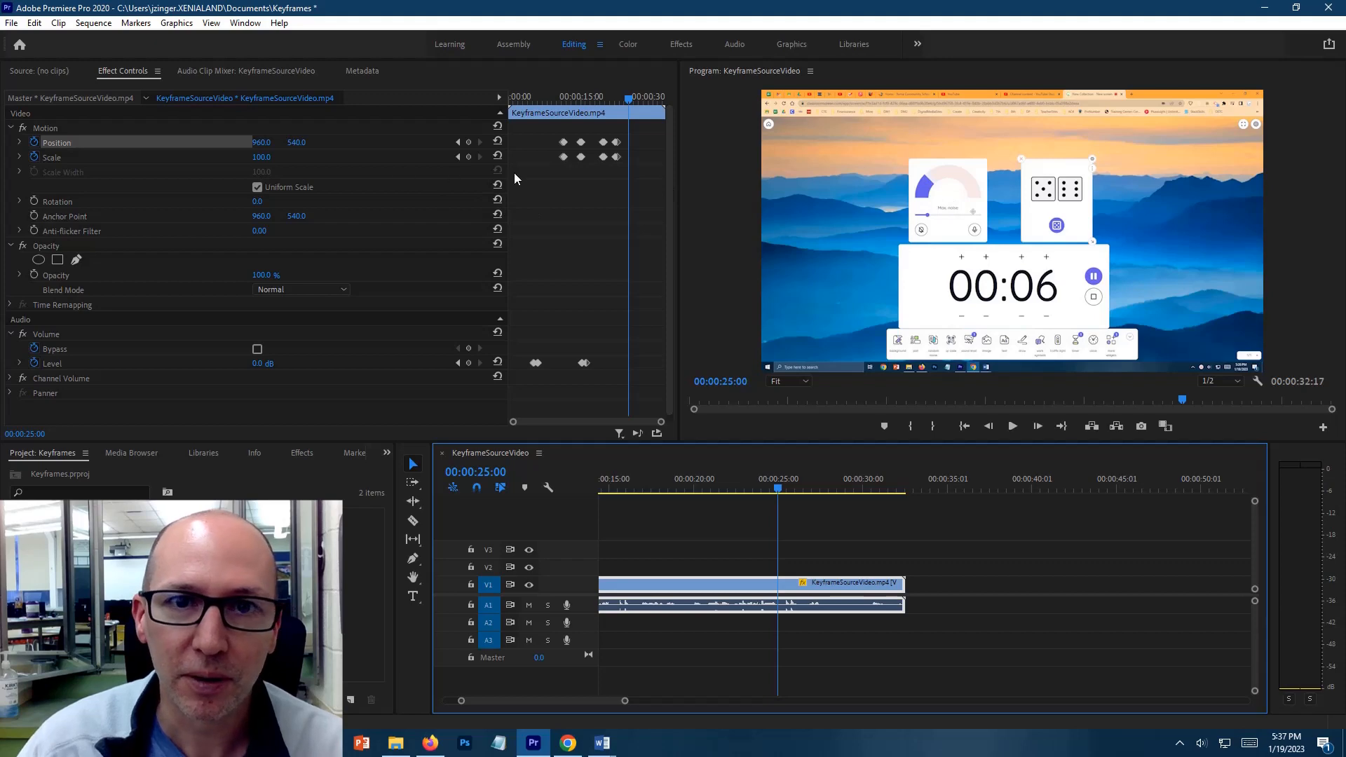
{"action": "left_click", "coordinate": [469, 143]}
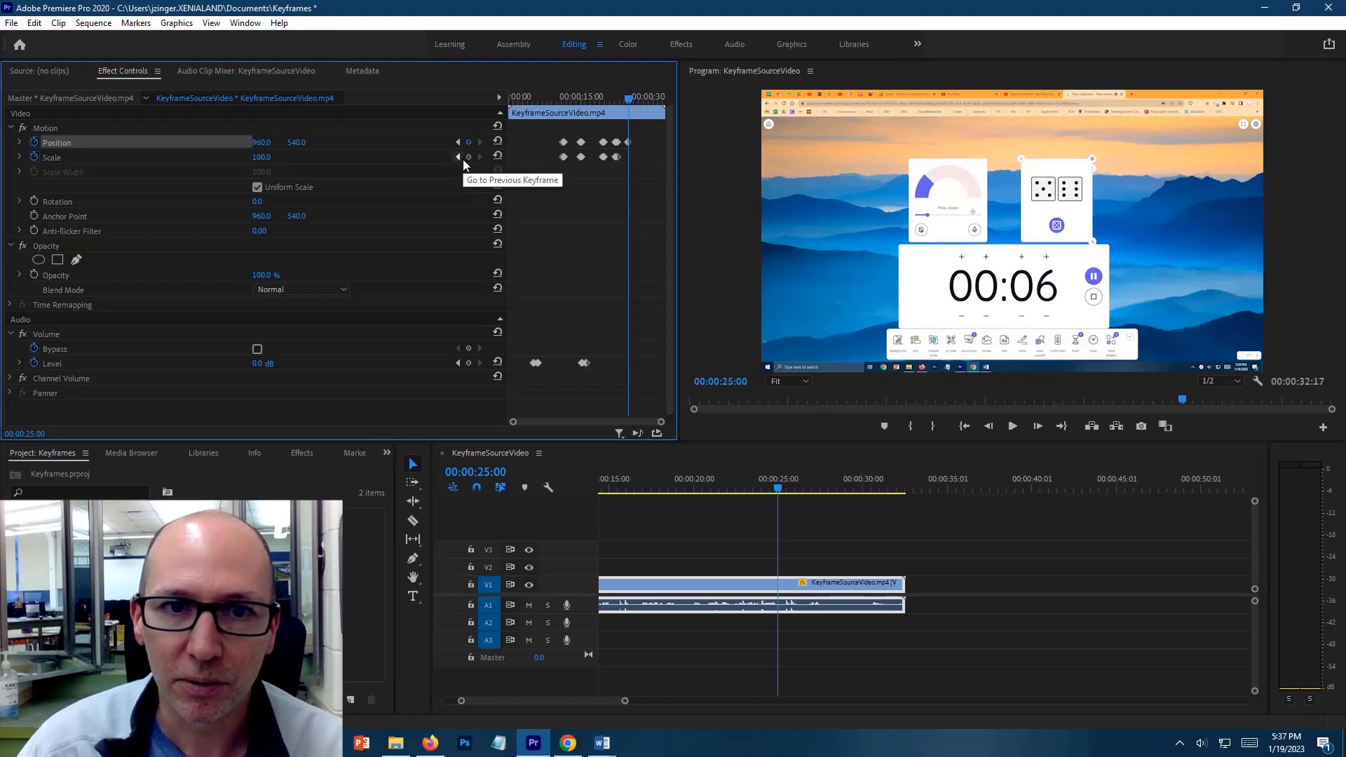
{"action": "left_click", "coordinate": [469, 157]}
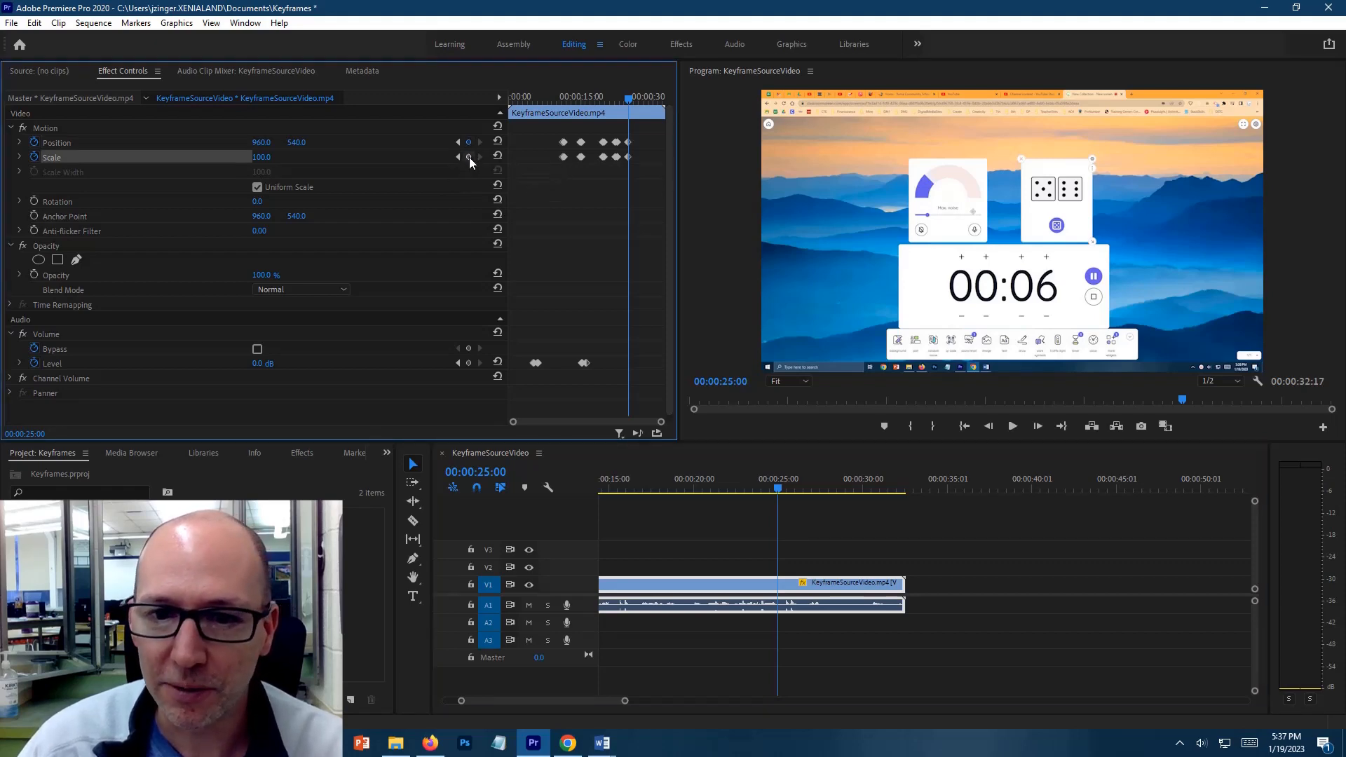
Zoom in on the noise meter card at 00:00:25:10 with keyframes setting Scale to 295 and Position to 1568, 897
{"action": "key", "text": "Right"}
{"action": "key", "text": "Right"}
{"action": "key", "text": "Right"}
{"action": "key", "text": "Right"}
{"action": "key", "text": "Right"}
{"action": "key", "text": "Right"}
{"action": "key", "text": "Right"}
{"action": "key", "text": "Right"}
{"action": "key", "text": "Right"}
{"action": "key", "text": "Right"}
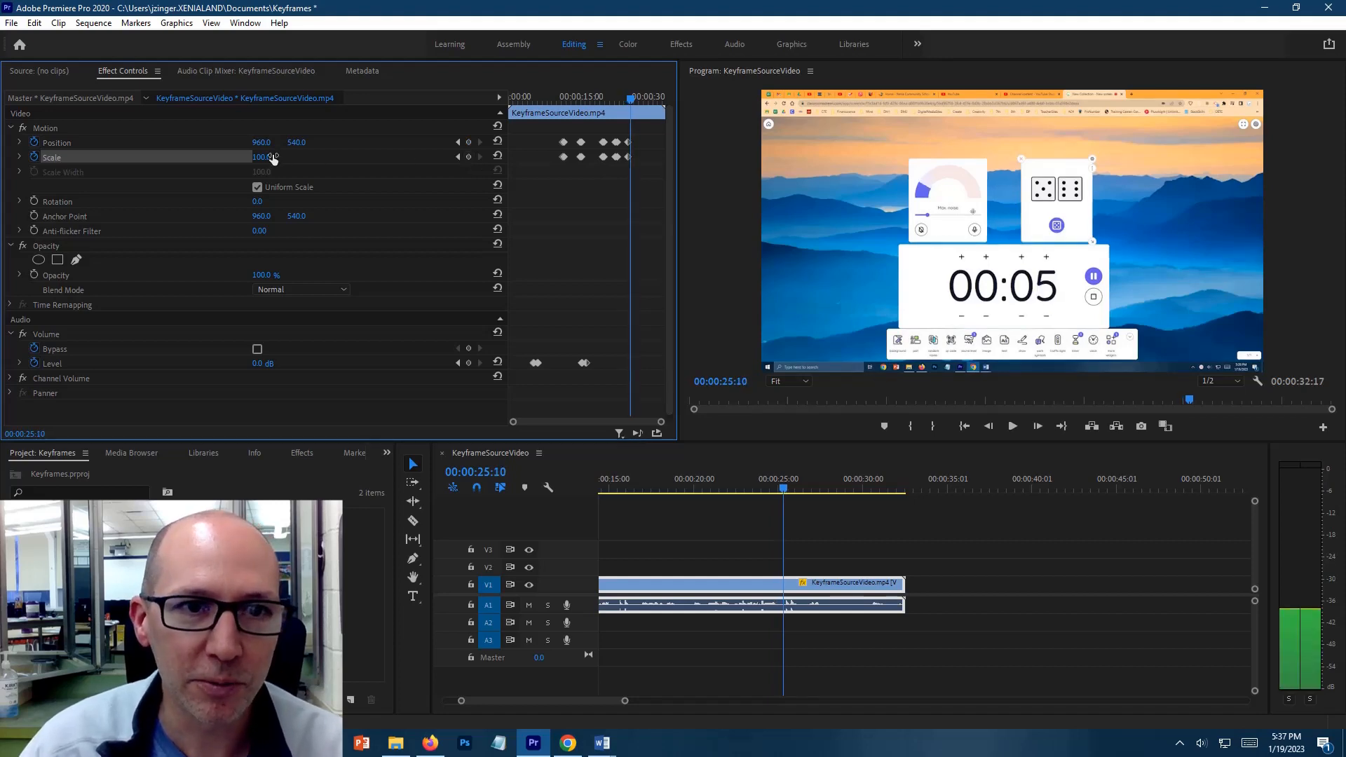
{"action": "left_click_drag", "start_coordinate": [260, 159], "coordinate": [398, 153]}
{"action": "left_click_drag", "start_coordinate": [295, 142], "coordinate": [705, 151]}
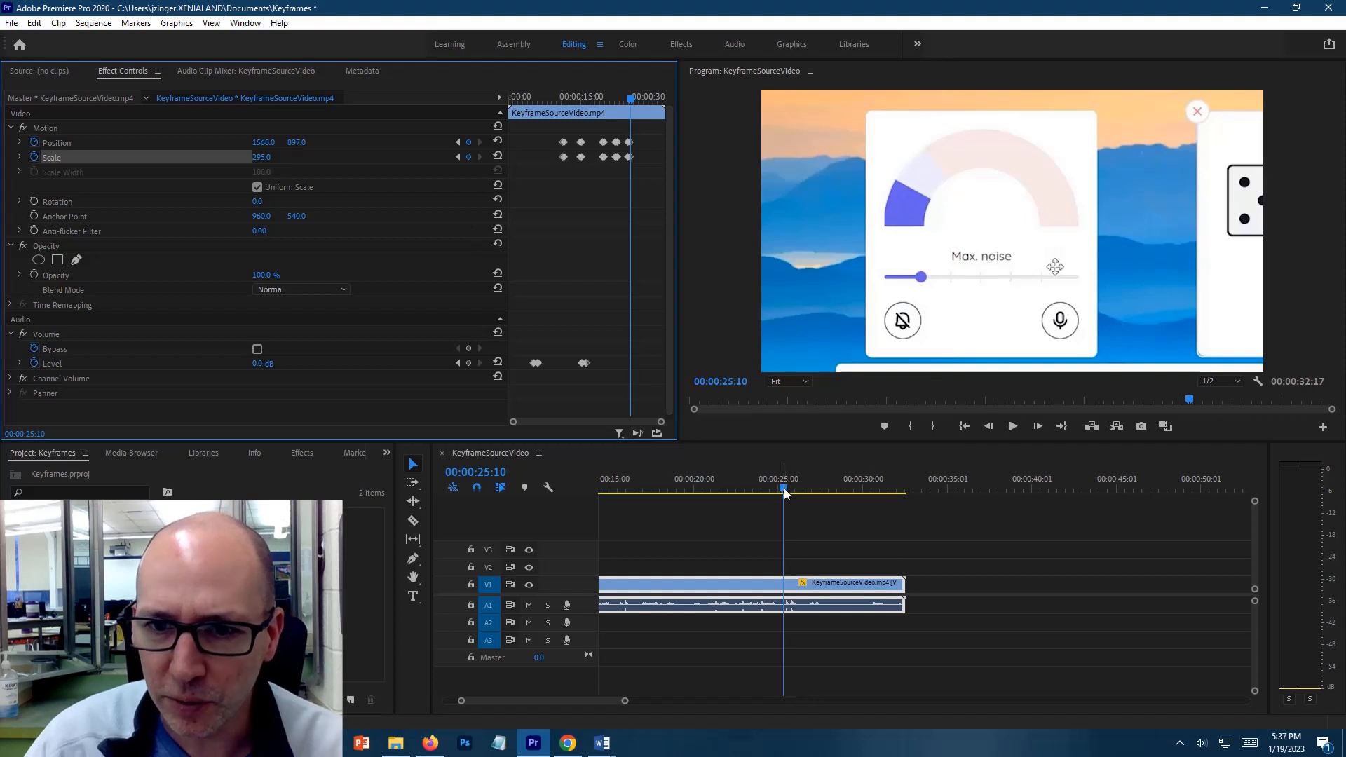
Add Scale and Position keyframes at 00:00:26:18 to hold the zoom on the noise meter
{"action": "left_click_drag", "start_coordinate": [784, 488], "coordinate": [806, 483]}
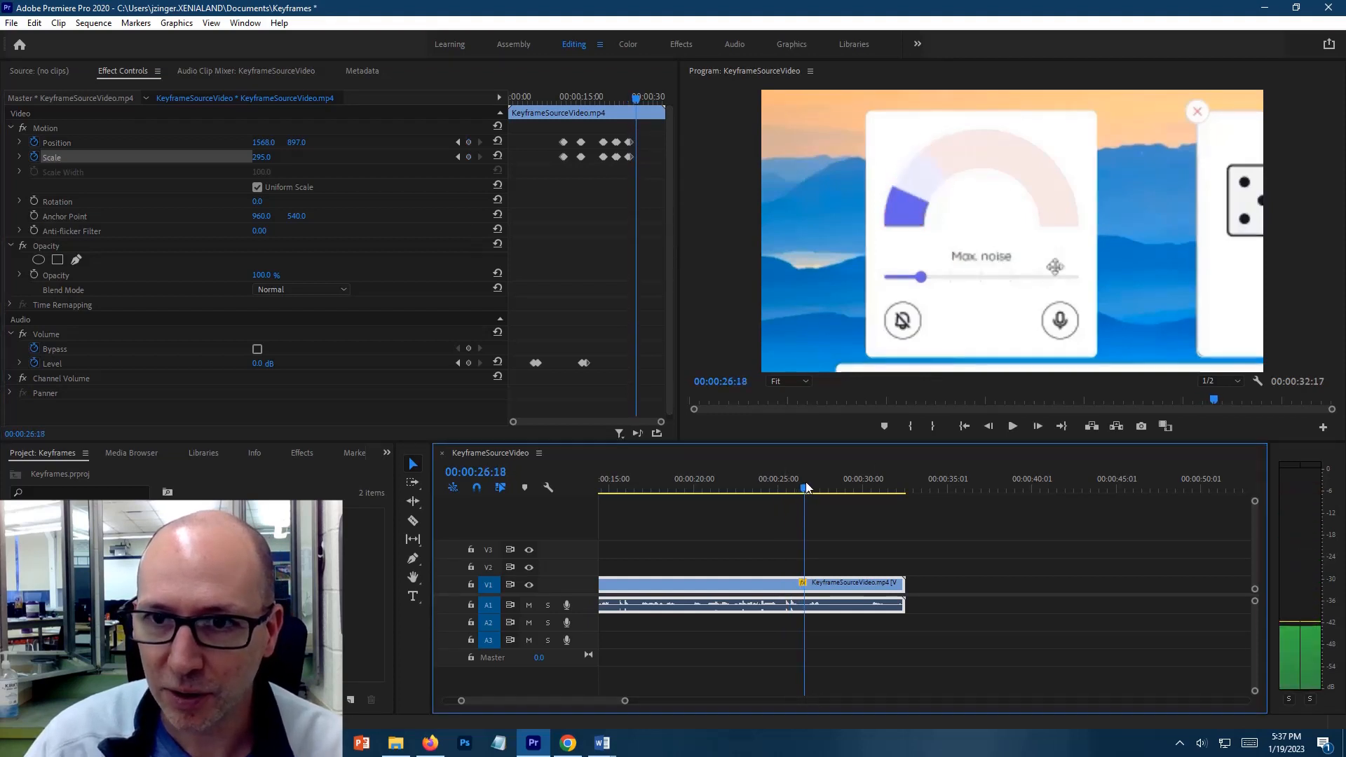
{"action": "left_click", "coordinate": [470, 157]}
{"action": "left_click", "coordinate": [468, 142]}
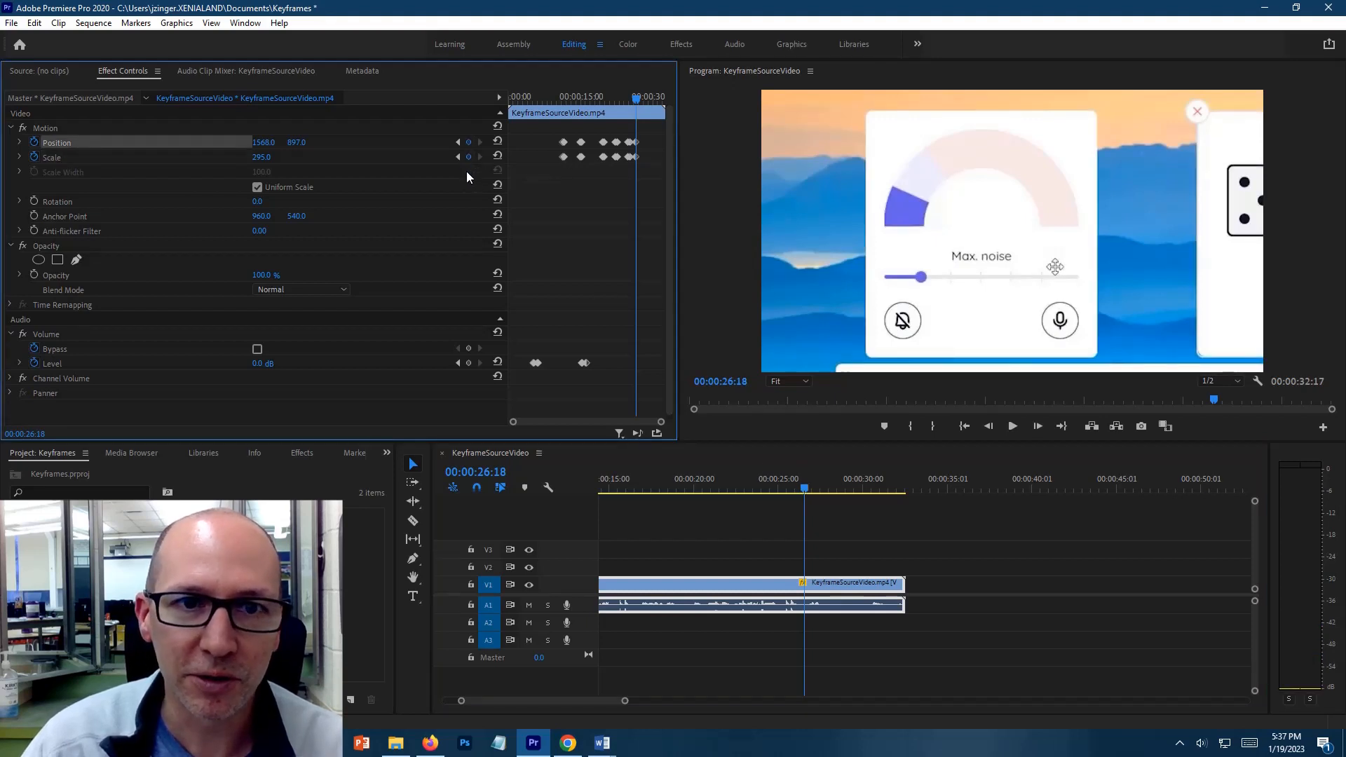
Add Scale and Position keyframes at 00:00:26:28, ten frames after the noise meter hold
{"action": "key", "text": "Right"}
{"action": "key", "text": "Right"}
{"action": "key", "text": "Right"}
{"action": "key", "text": "Right"}
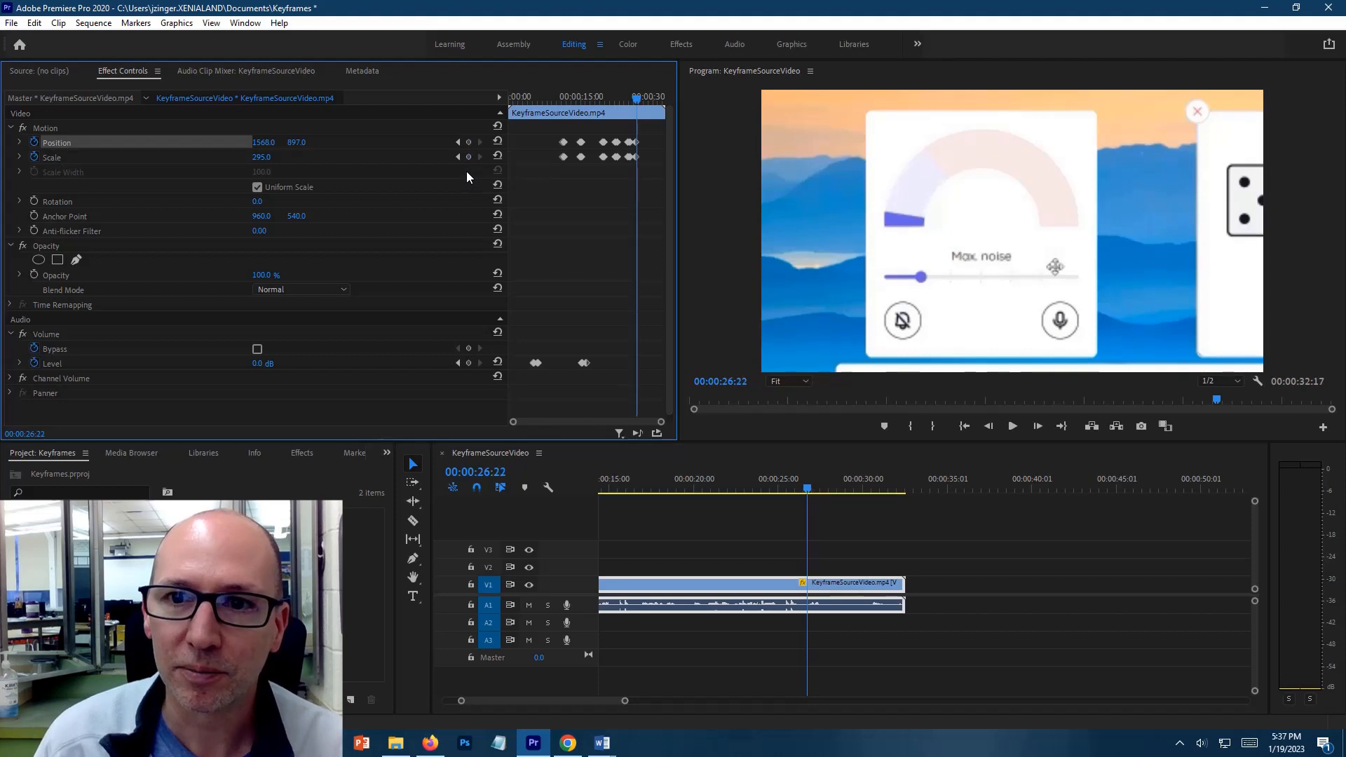
{"action": "key", "text": "Right"}
{"action": "key", "text": "Right"}
{"action": "key", "text": "Right"}
{"action": "key", "text": "Right"}
{"action": "key", "text": "Right"}
{"action": "key", "text": "Right"}
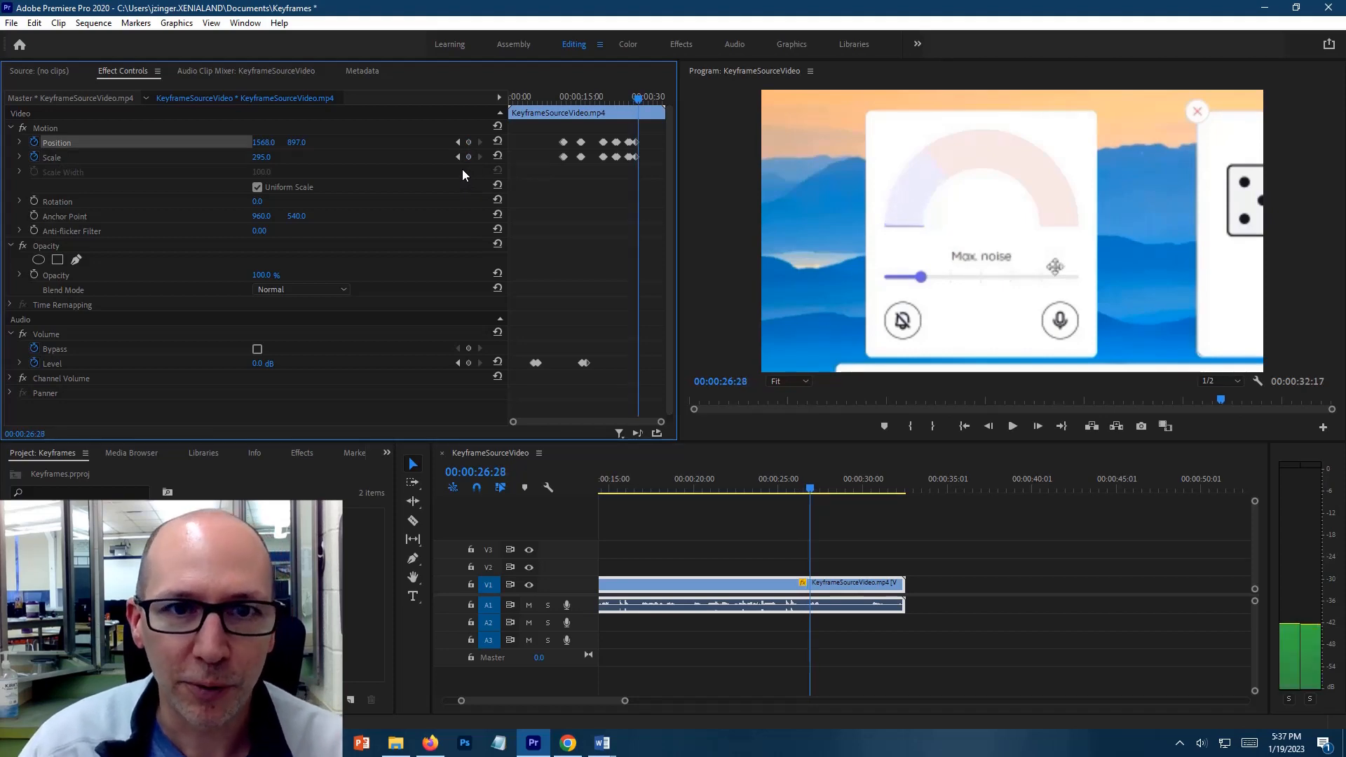
{"action": "left_click", "coordinate": [469, 157]}
{"action": "left_click", "coordinate": [468, 142]}
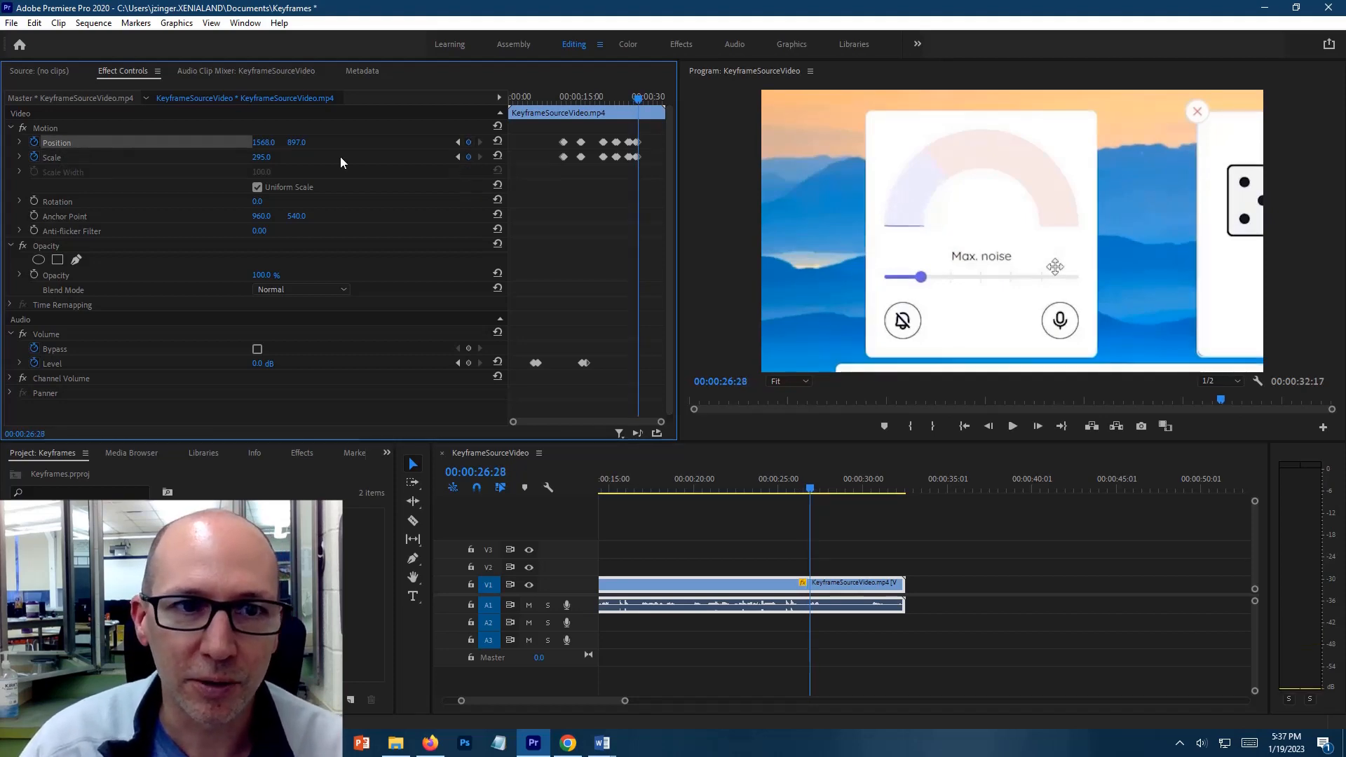
Restore the full frame at 00:00:26:28 with Scale 100 and Position 960, 540, and move the playhead to the clip's end
{"action": "left_click", "coordinate": [268, 157]}
{"action": "type", "text": "100"}
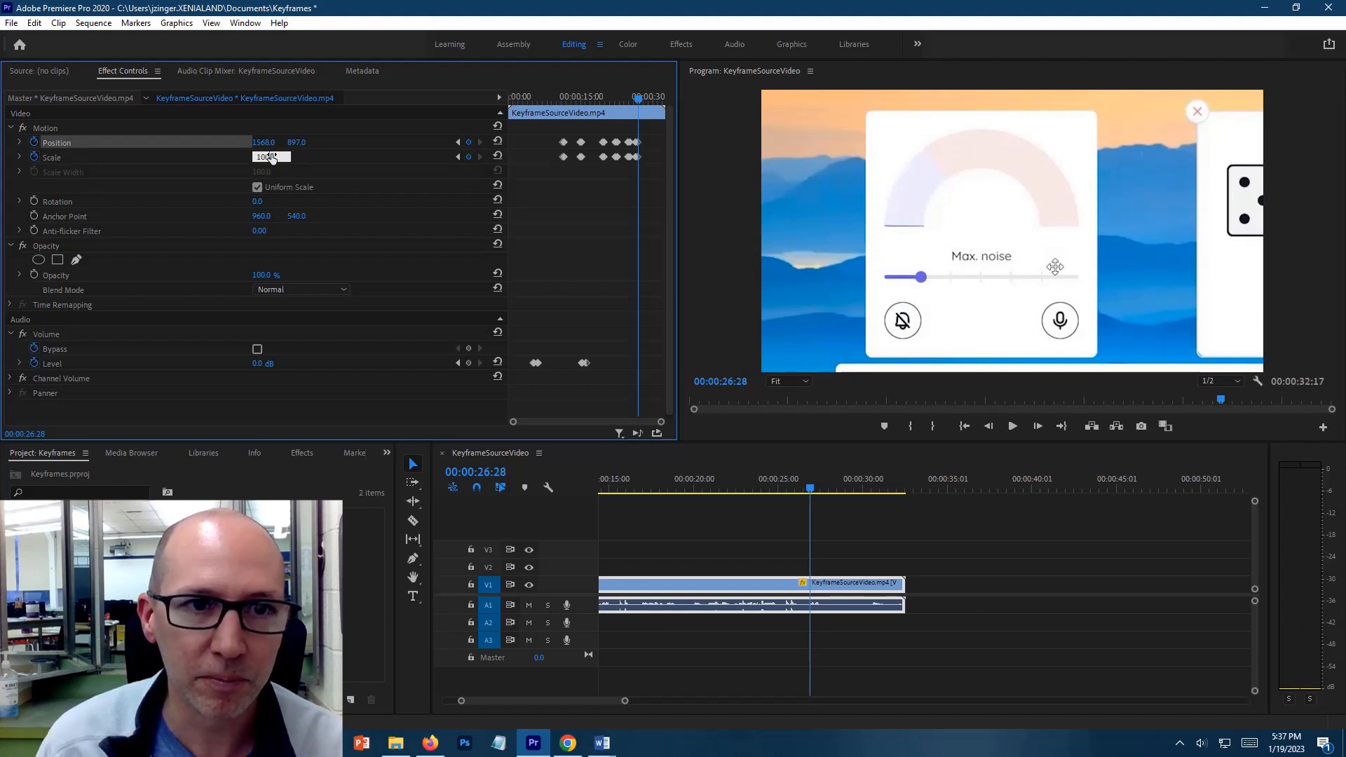
{"action": "left_click", "coordinate": [265, 142]}
{"action": "type", "text": "960"}
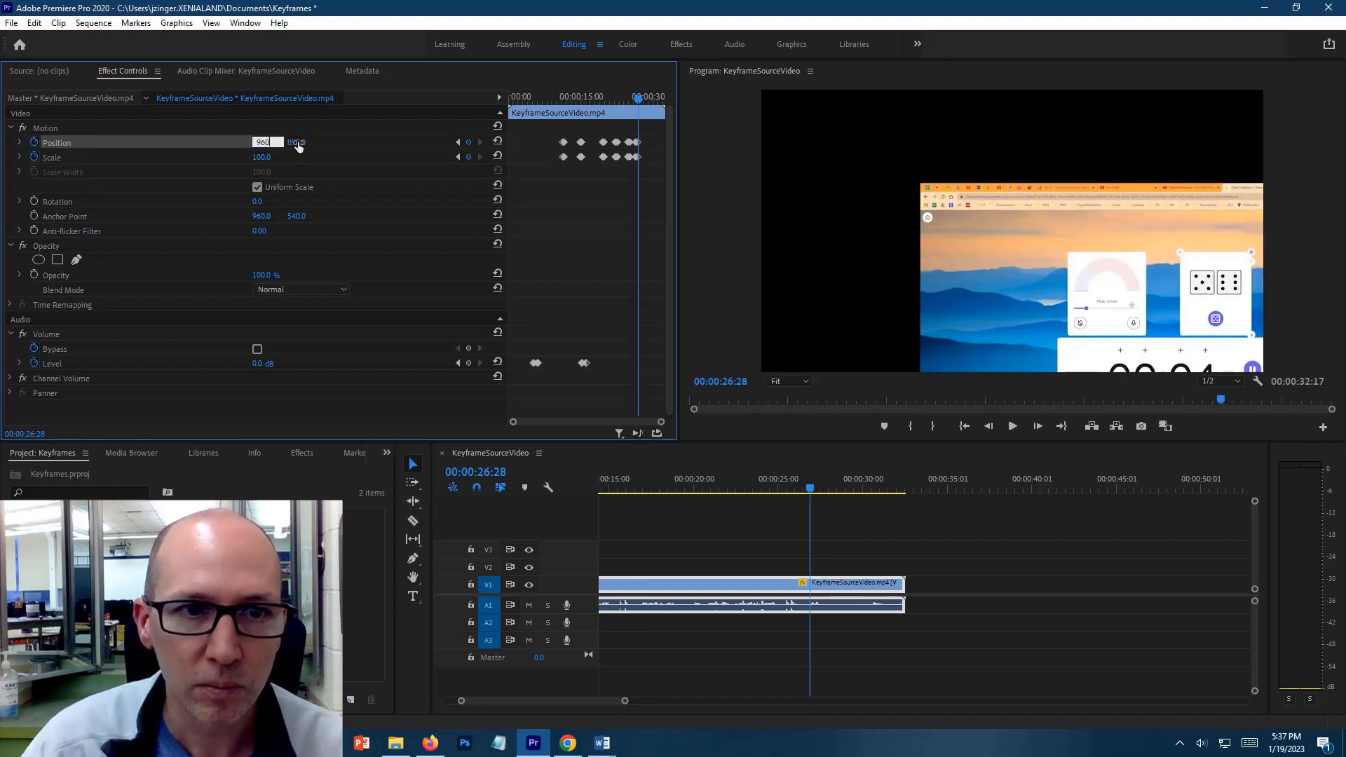
{"action": "left_click", "coordinate": [300, 142]}
{"action": "type", "text": "540"}
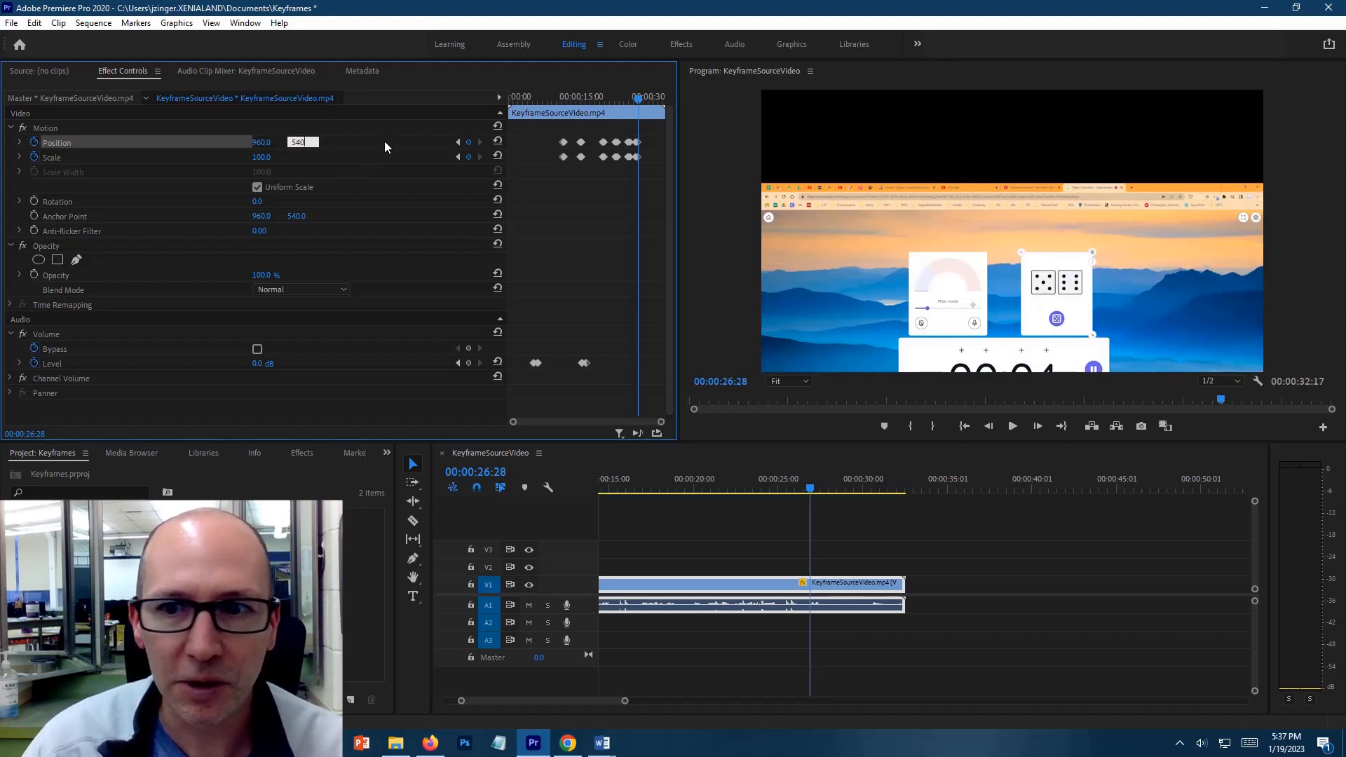
{"action": "key", "text": "Return"}
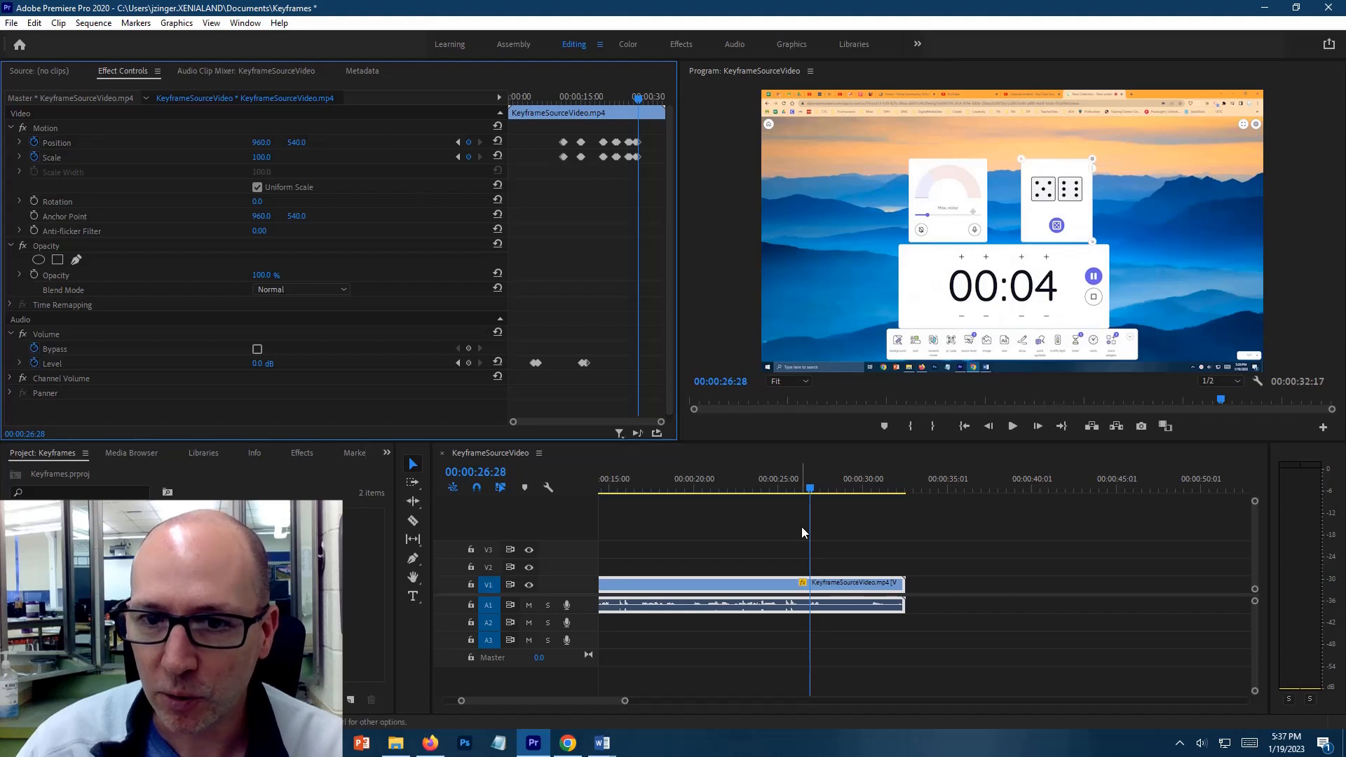
{"action": "left_click_drag", "start_coordinate": [810, 491], "coordinate": [904, 491]}
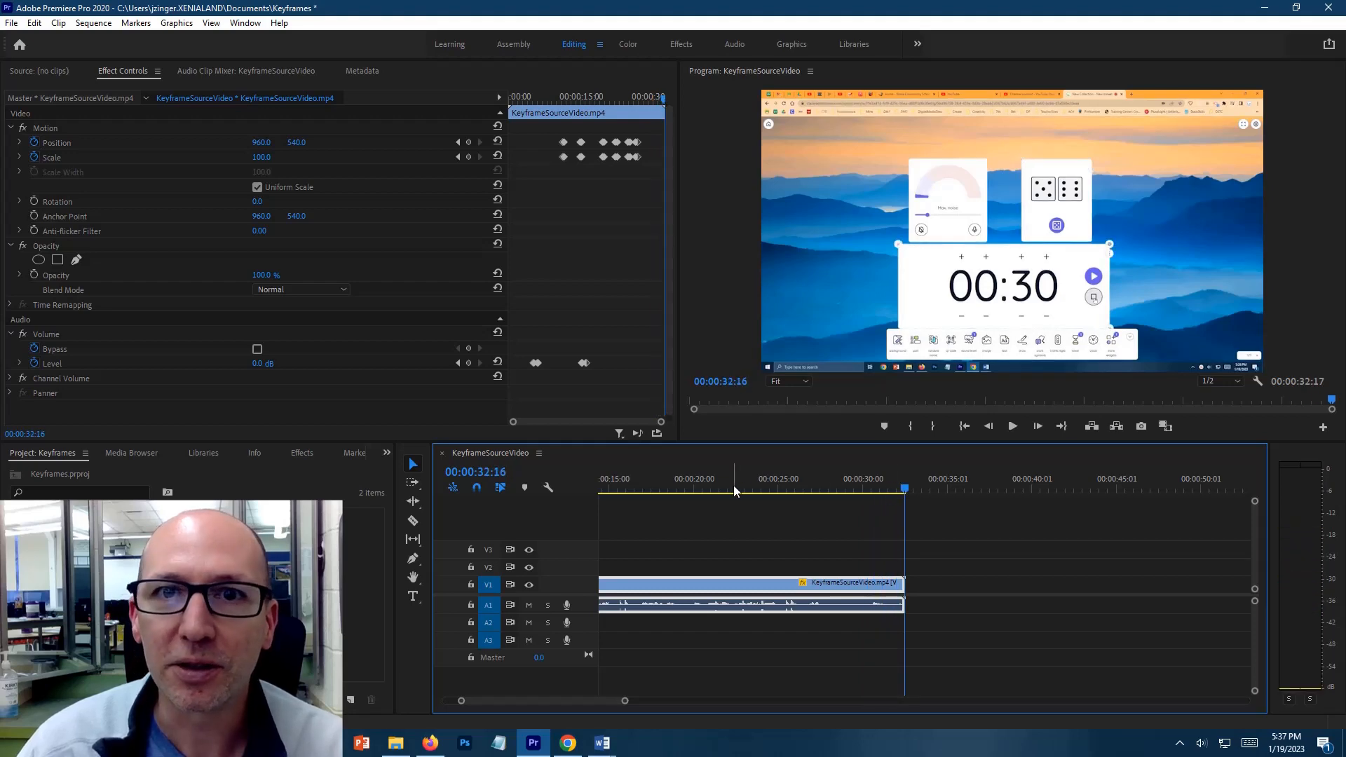